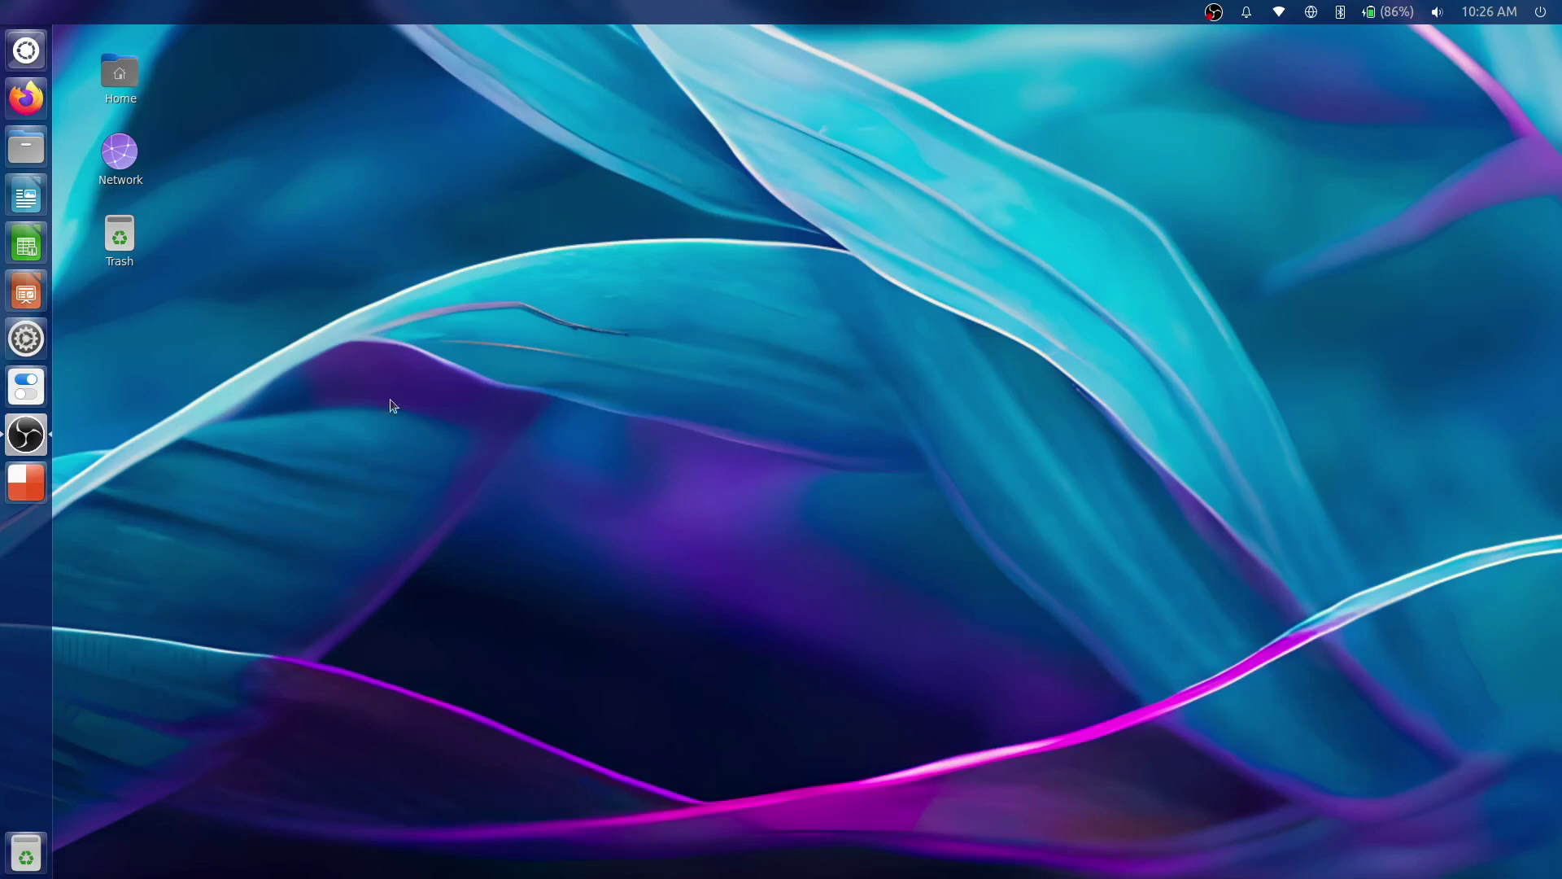
# Step: Open the Home folder in Files and move its window to the screen centre
pyautogui.click(341, 351)
pyautogui.doubleClick(122, 75)
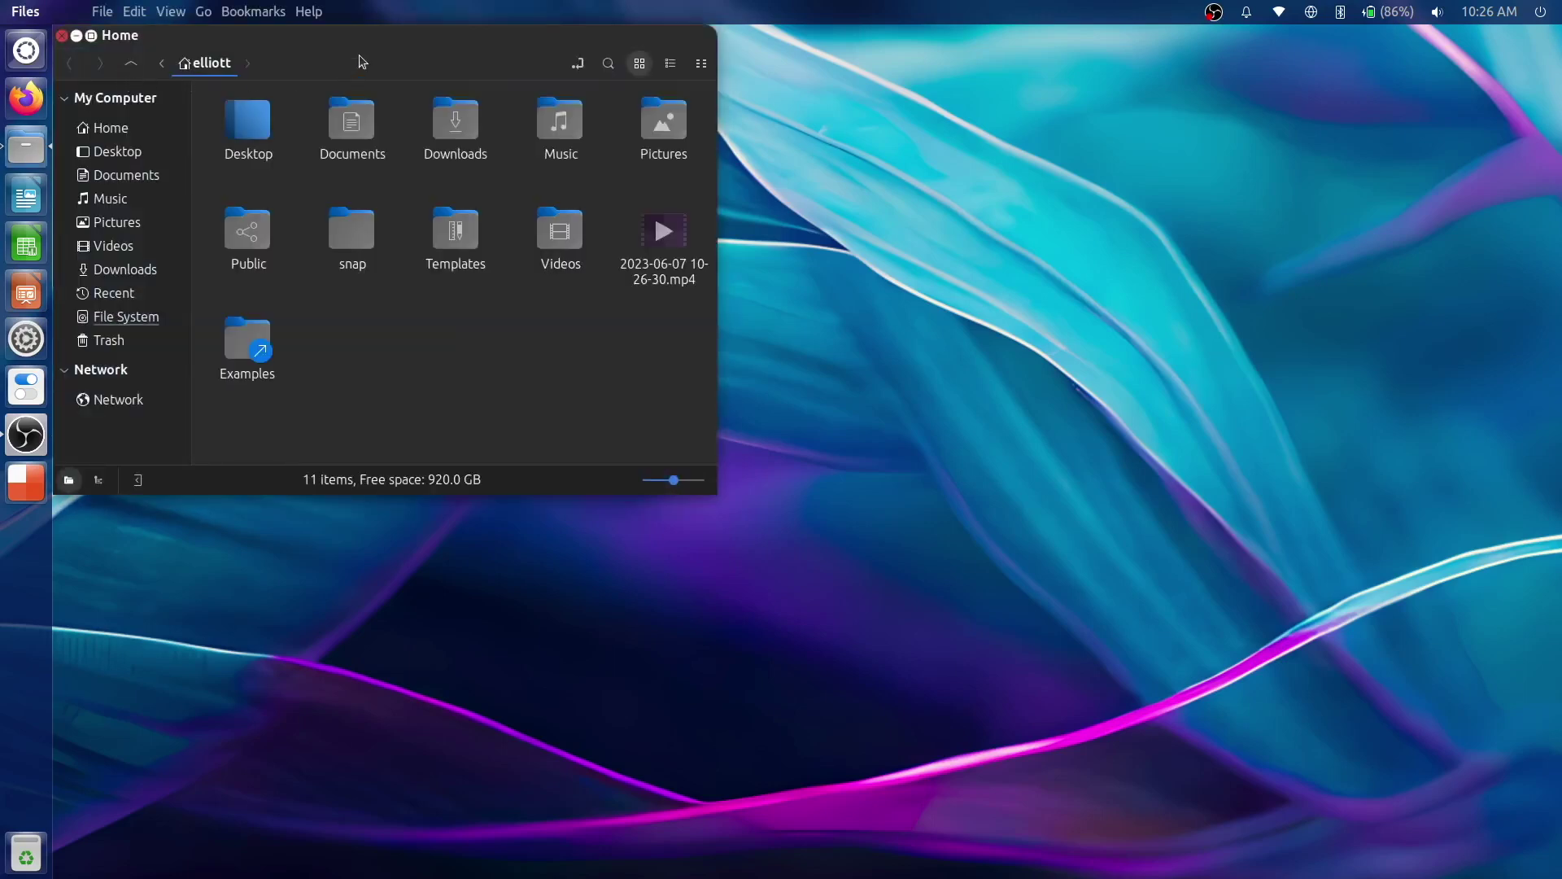
pyautogui.moveTo(367, 42); pyautogui.dragTo(775, 239)
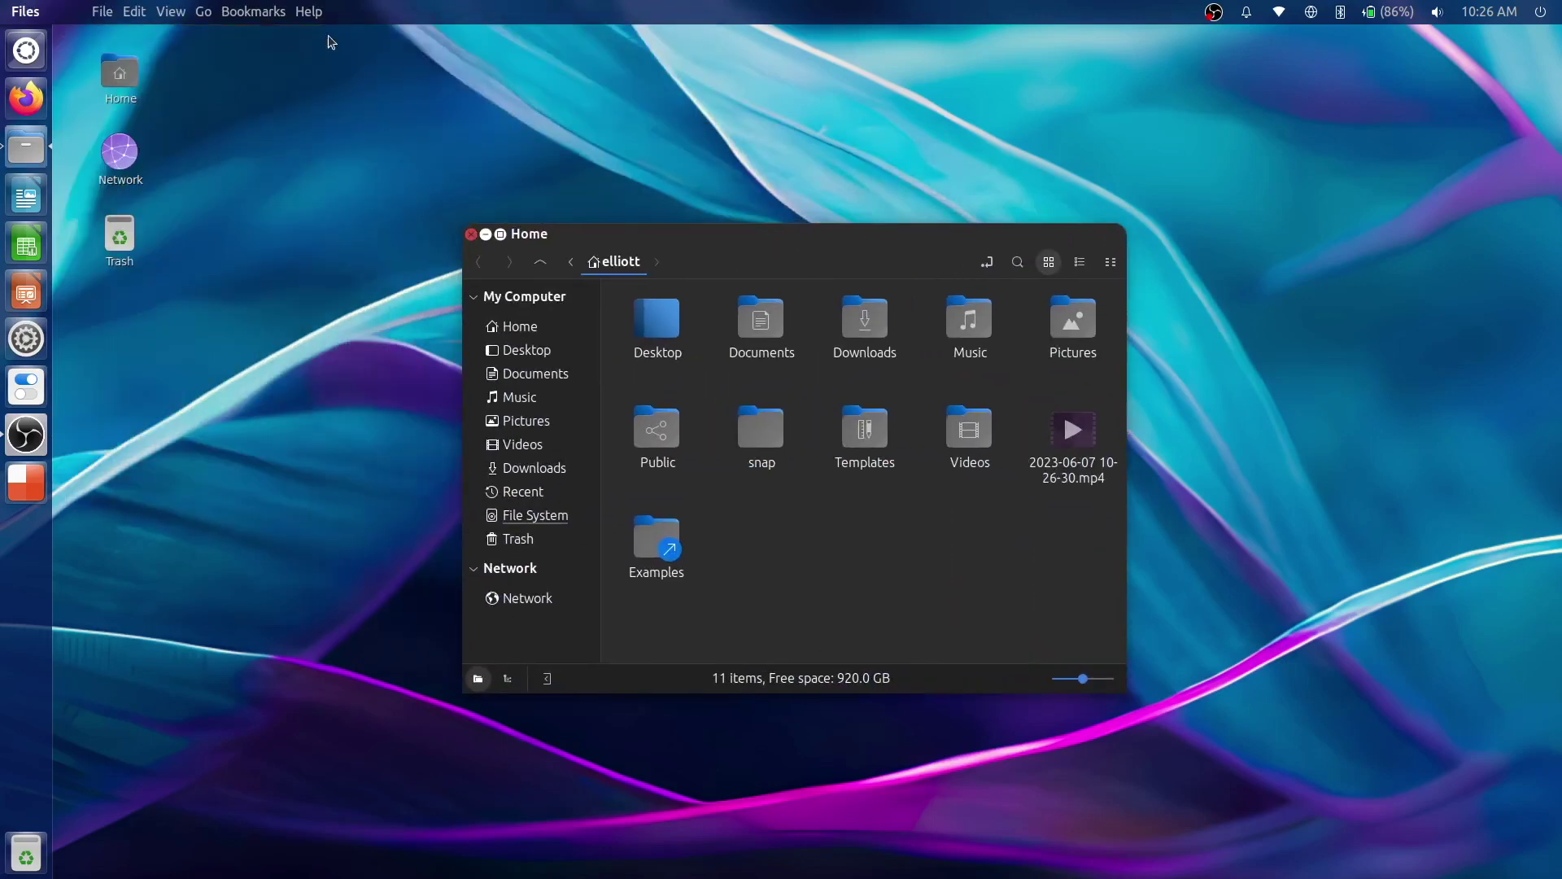
# Step: Browse the Files global menu, then open the Dash with the obs search and close it
pyautogui.click(309, 11)
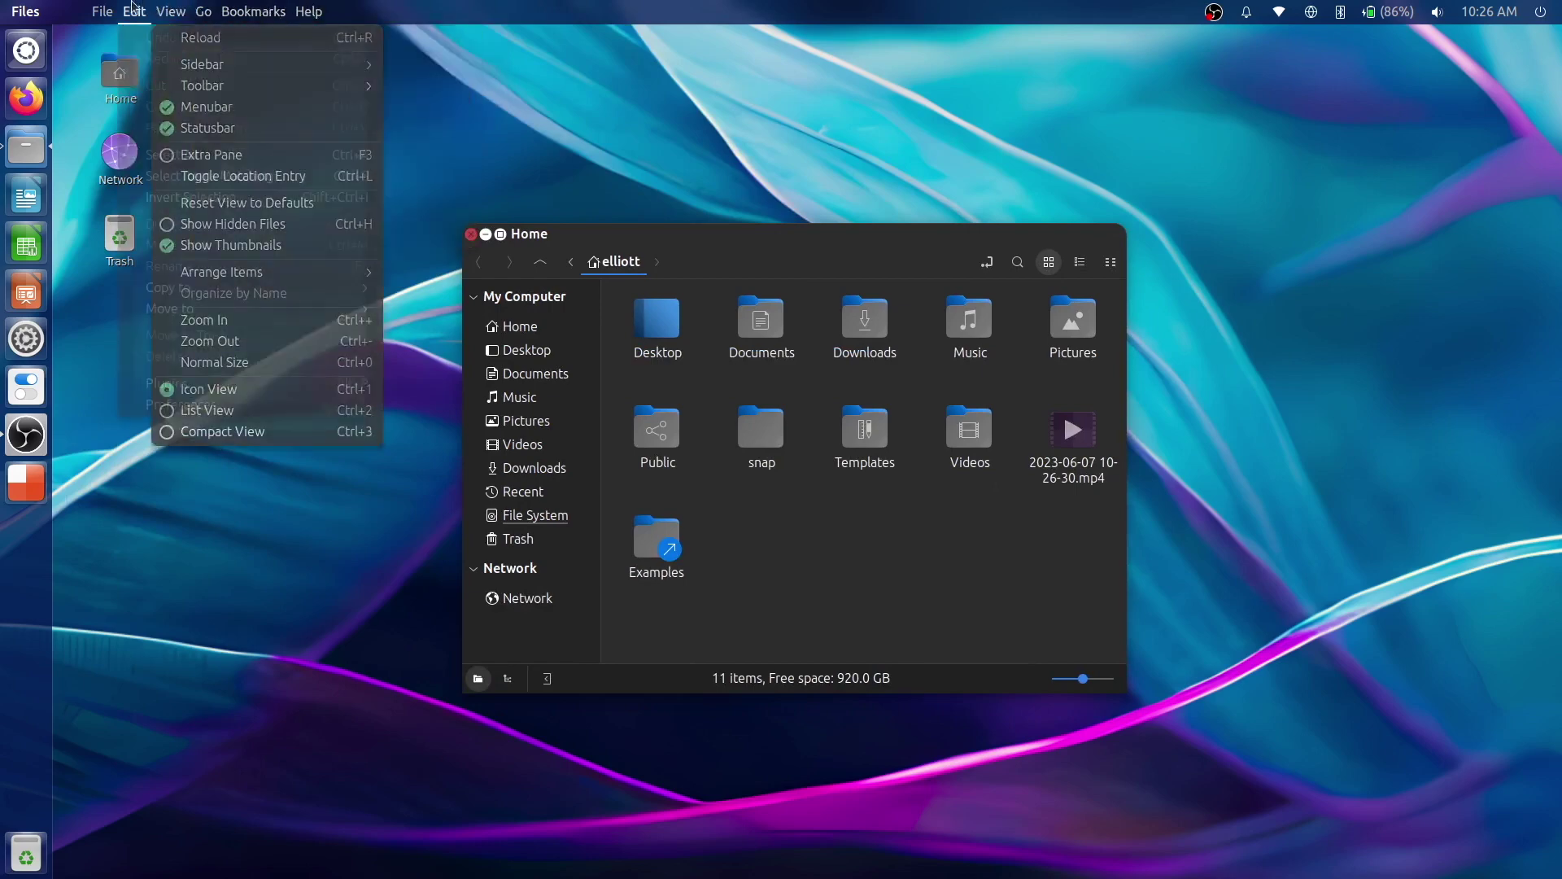
pyautogui.click(104, 8)
pyautogui.click(26, 51)
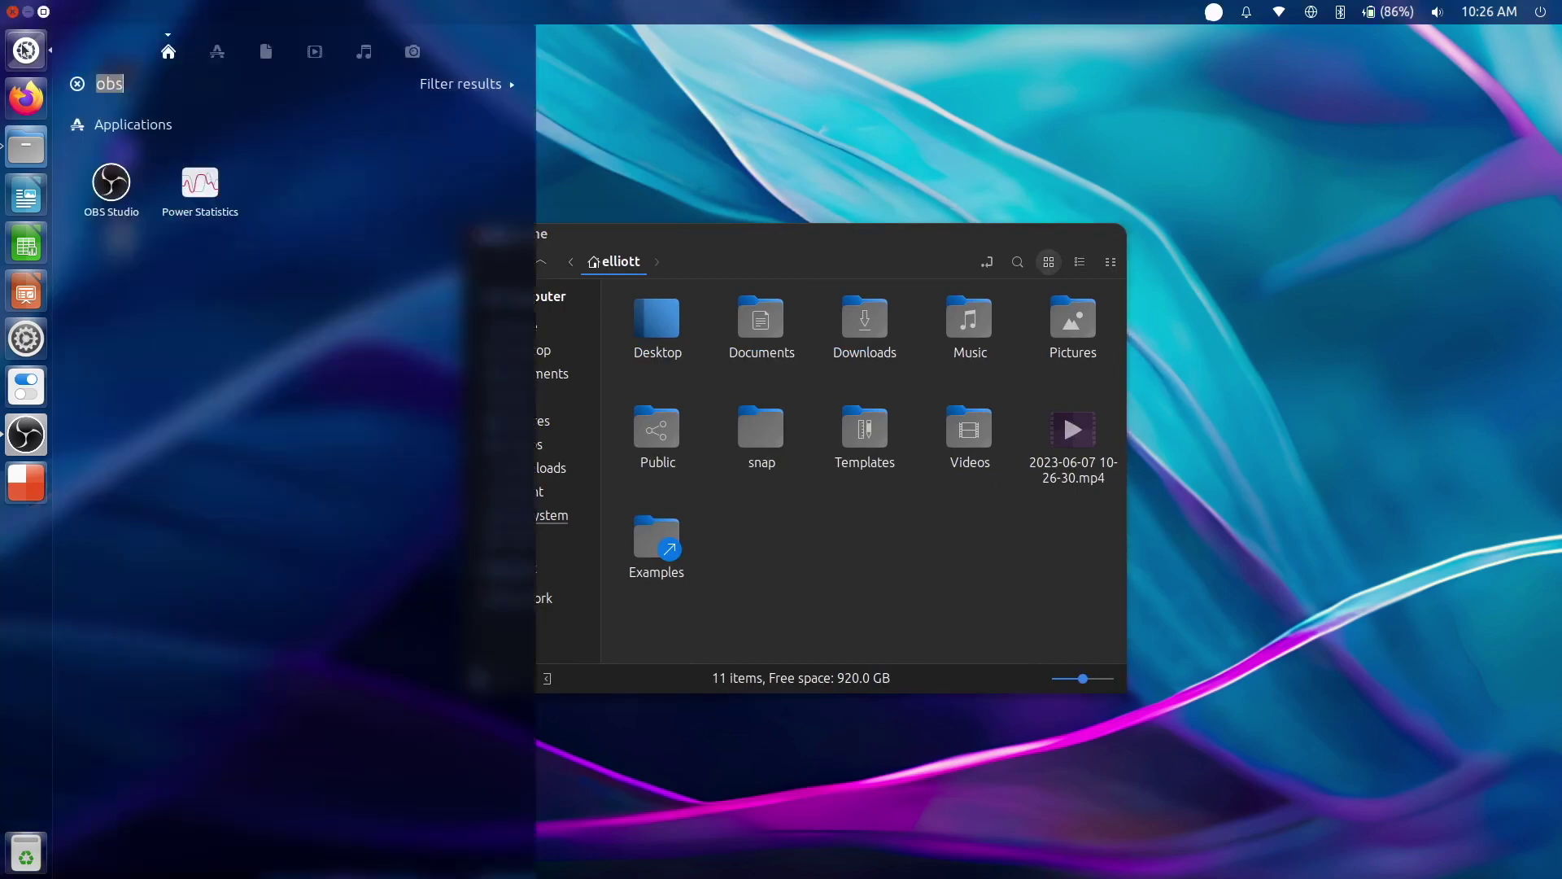
pyautogui.click(26, 50)
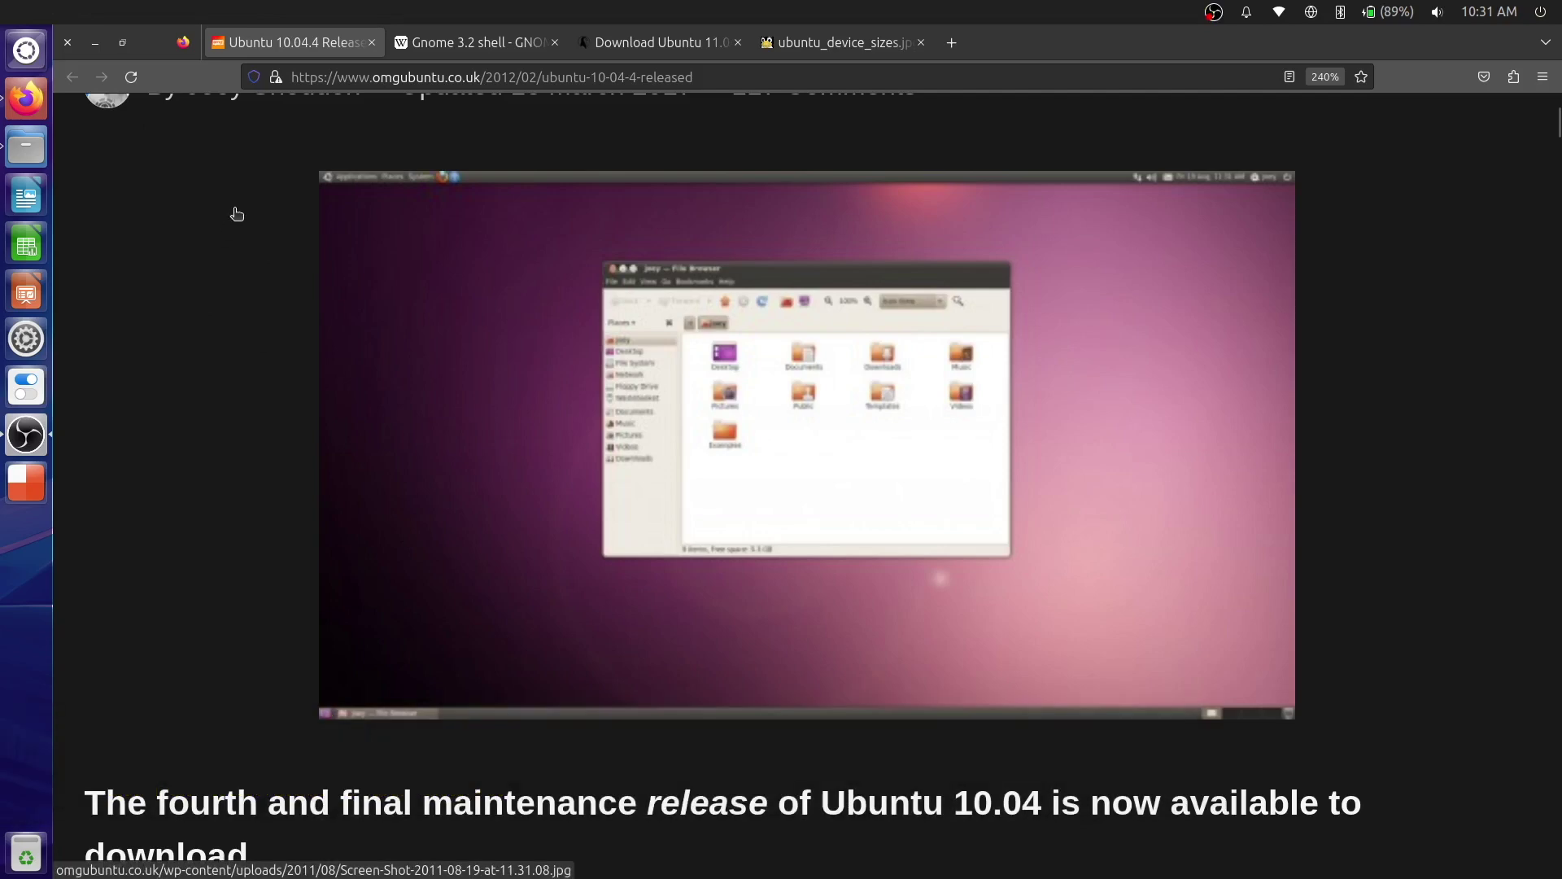
# Step: View the GNOME 3.2 screenshot, Ubuntu 11.04 article and ubuntu_device_sizes.jpg tabs in Firefox
pyautogui.click(480, 41)
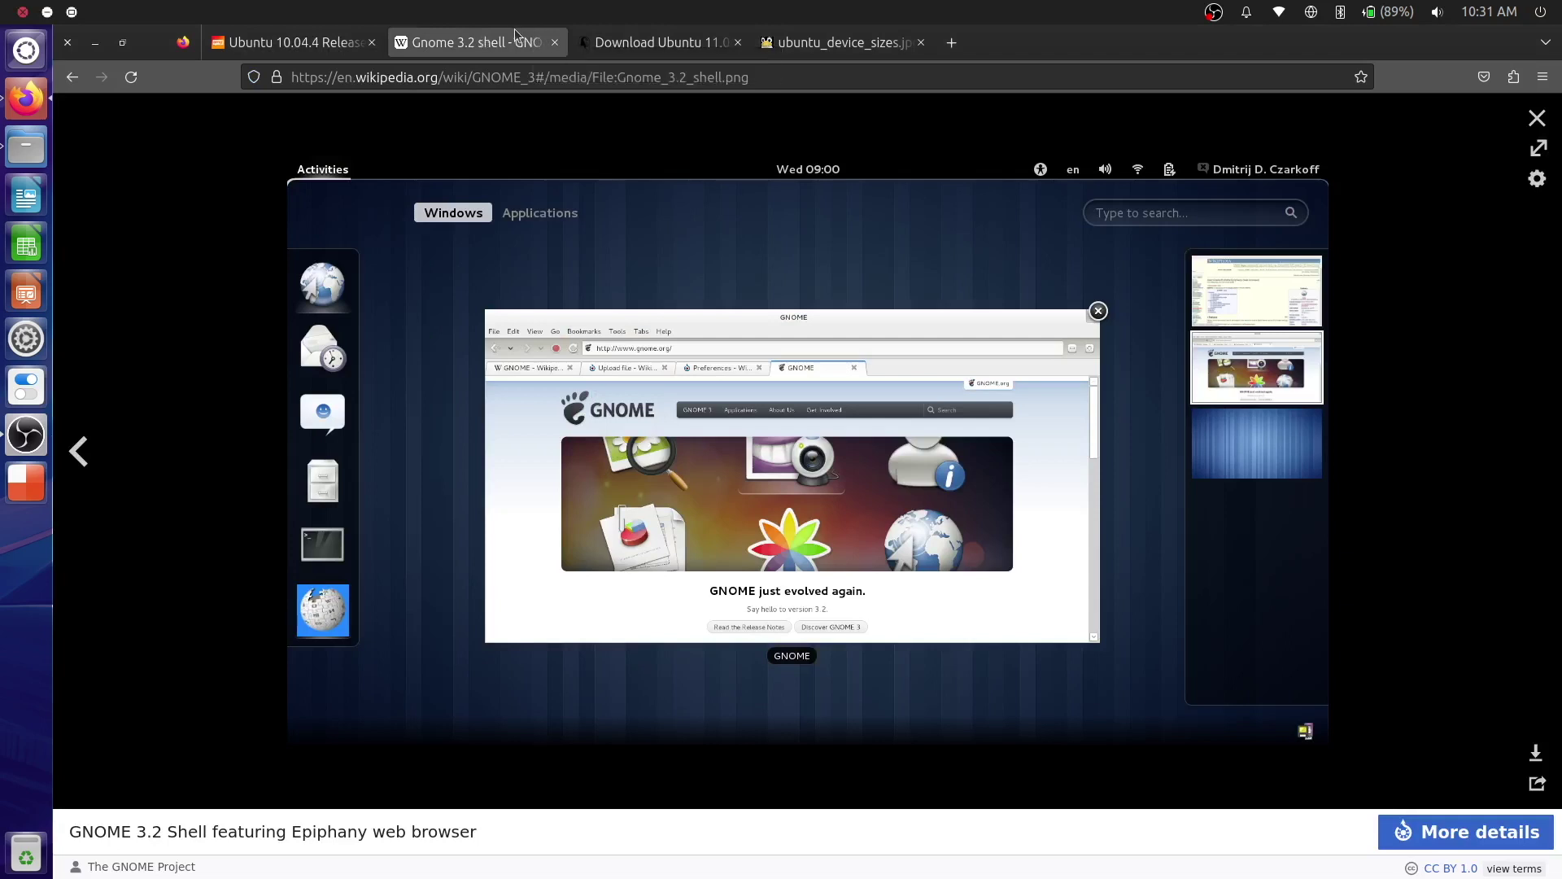
pyautogui.click(635, 42)
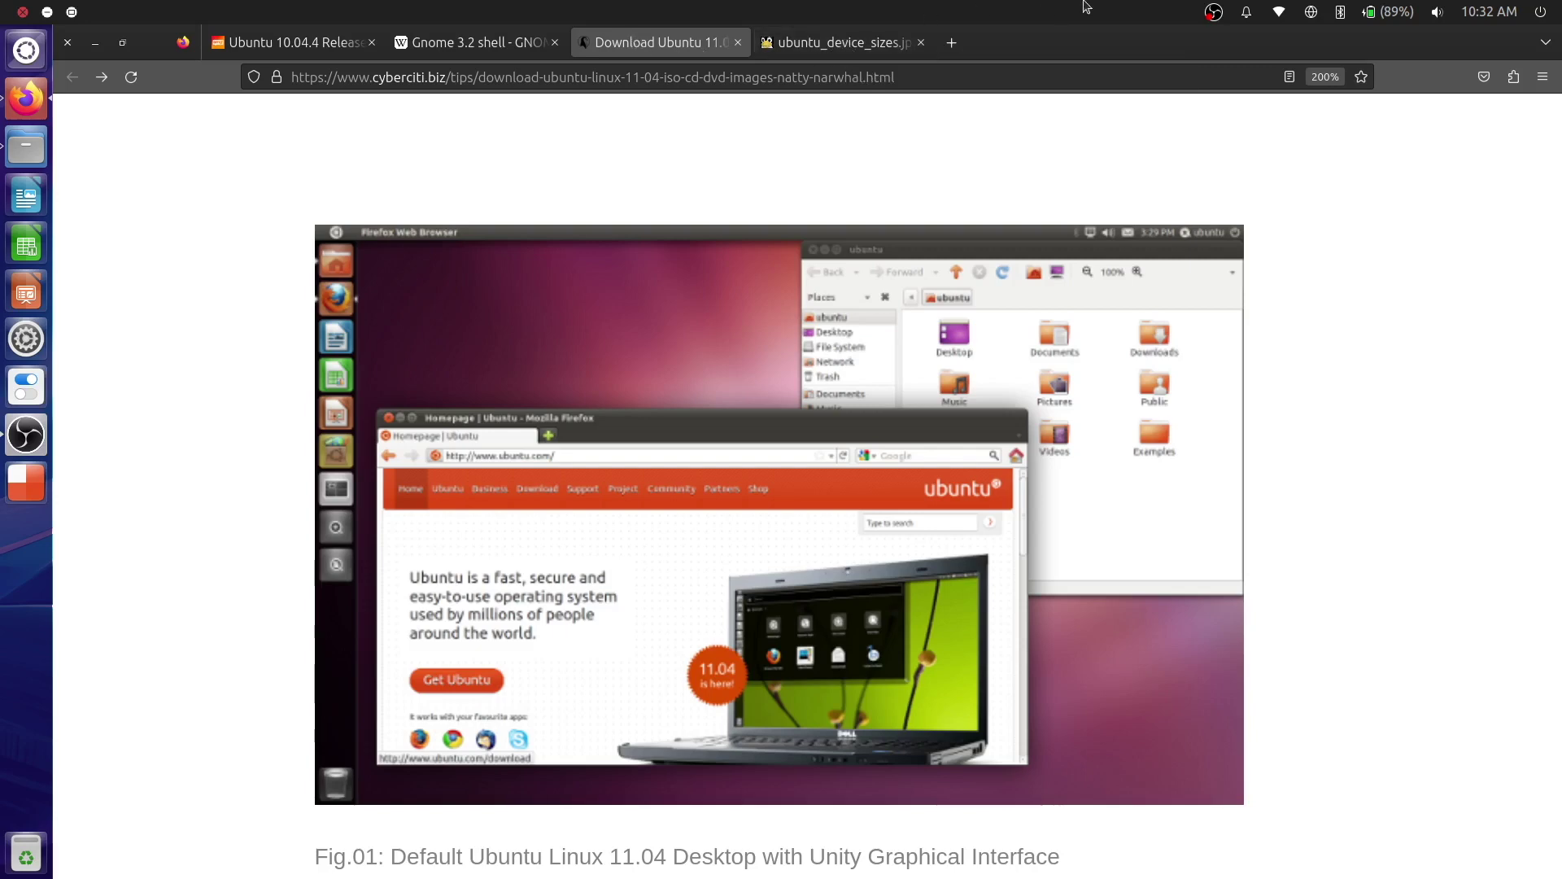
pyautogui.click(842, 50)
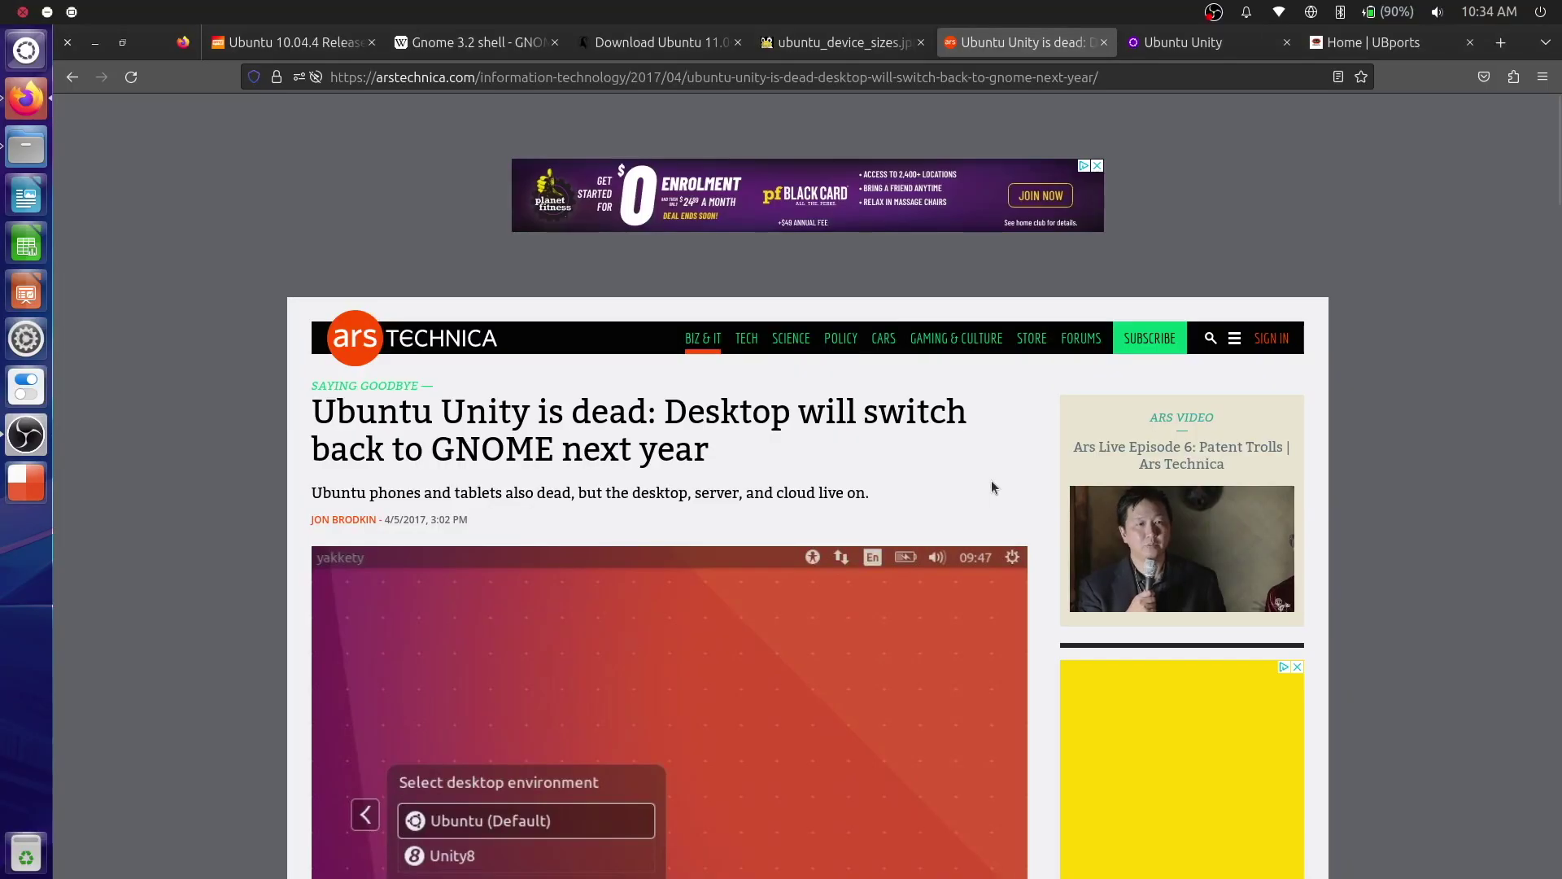
# Step: Scroll through the Ars Technica article, then browse the ubuntuunity.org homepage
pyautogui.scroll(-1, 992, 487)
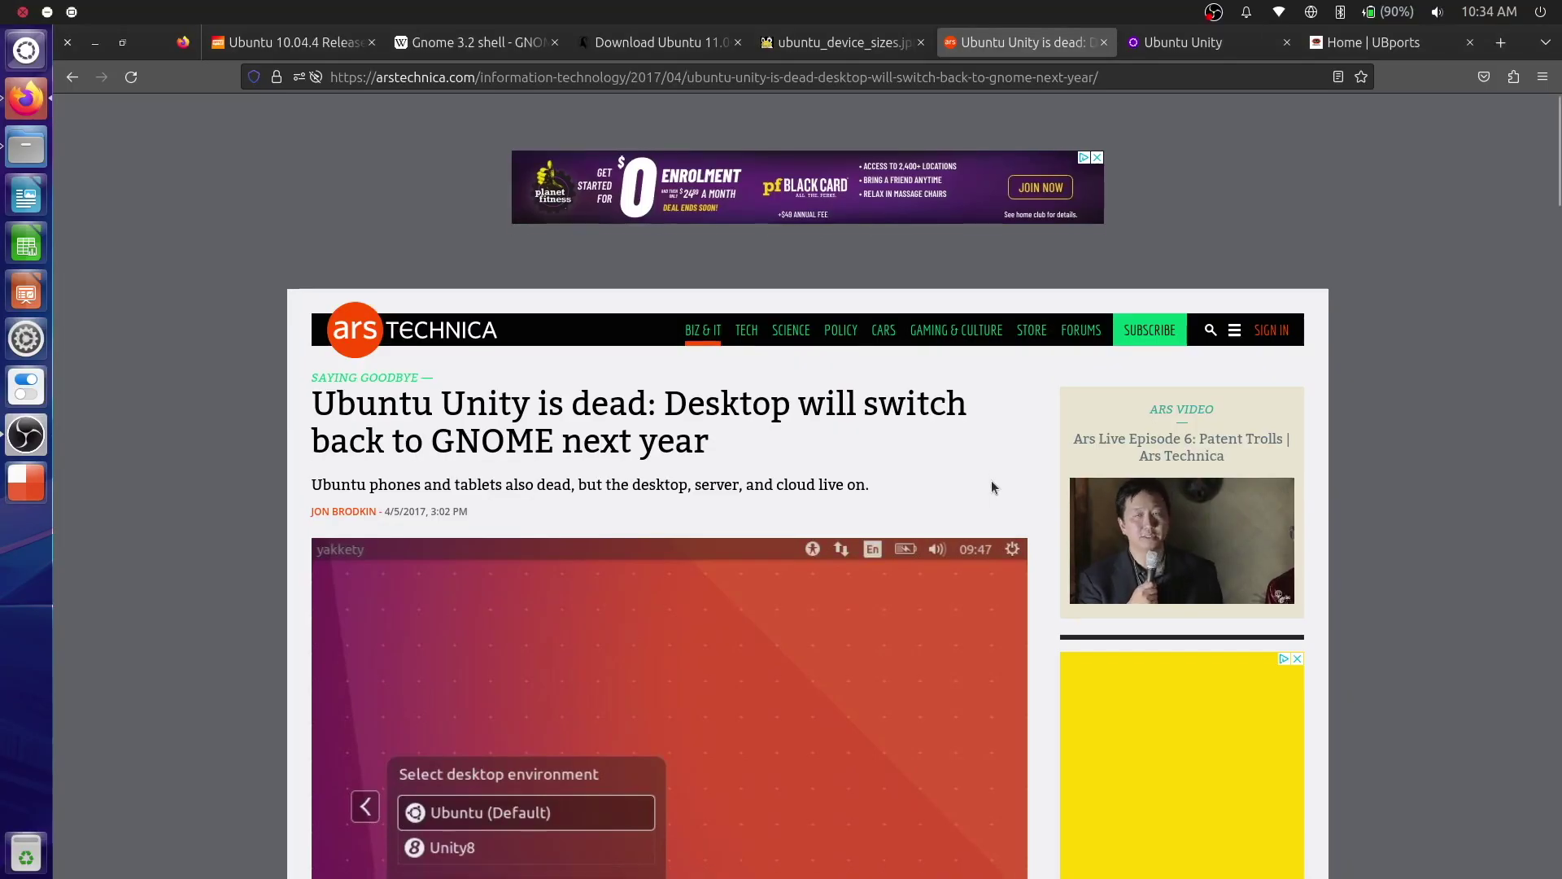
pyautogui.scroll(-5, 991, 486)
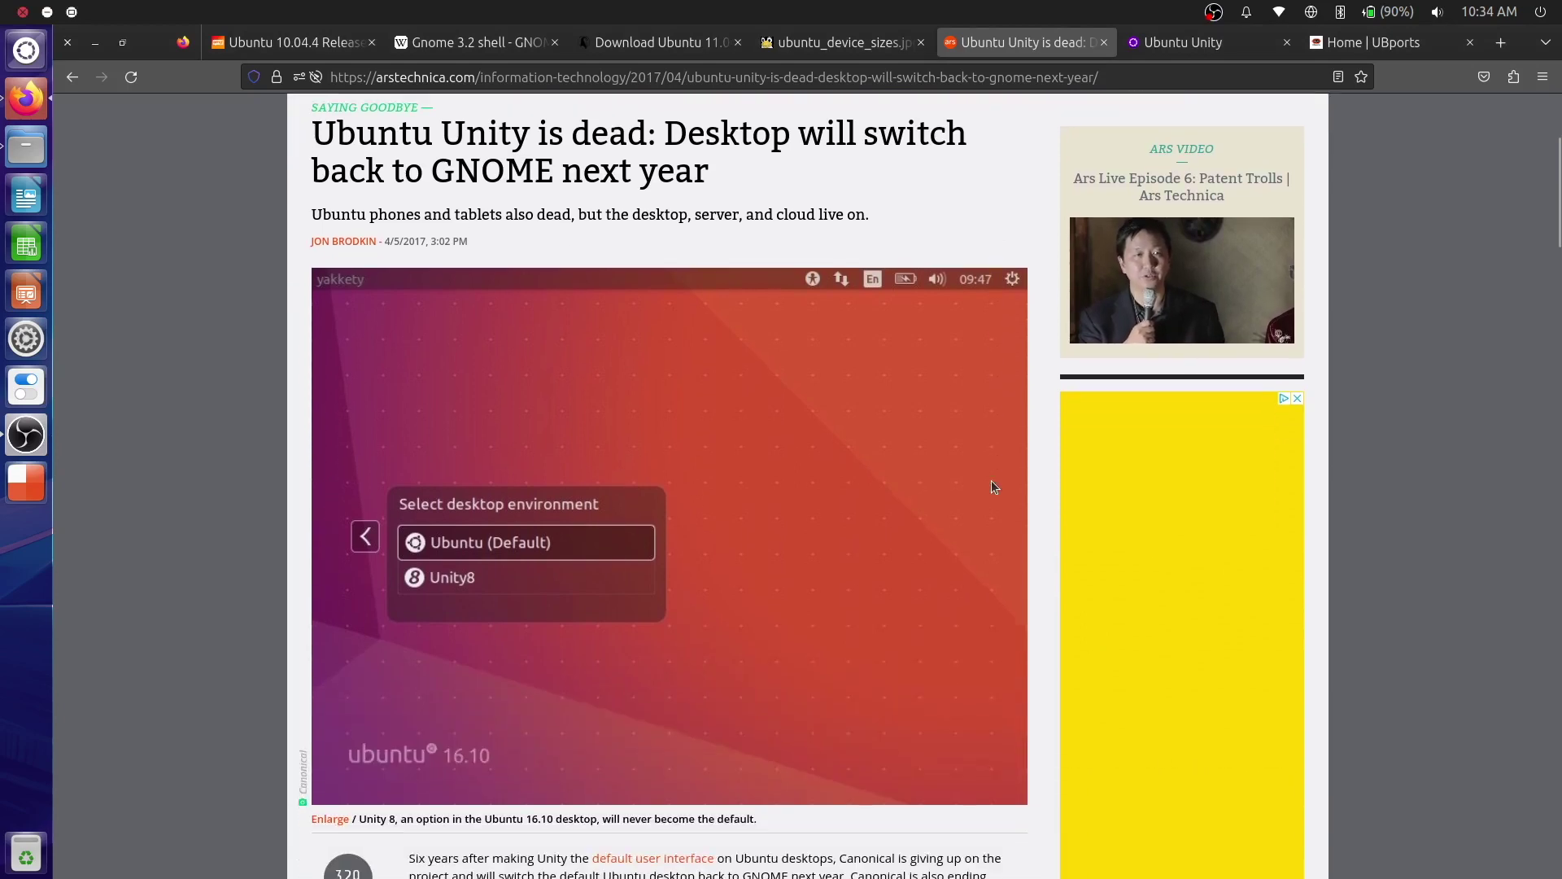
pyautogui.scroll(-10, 991, 487)
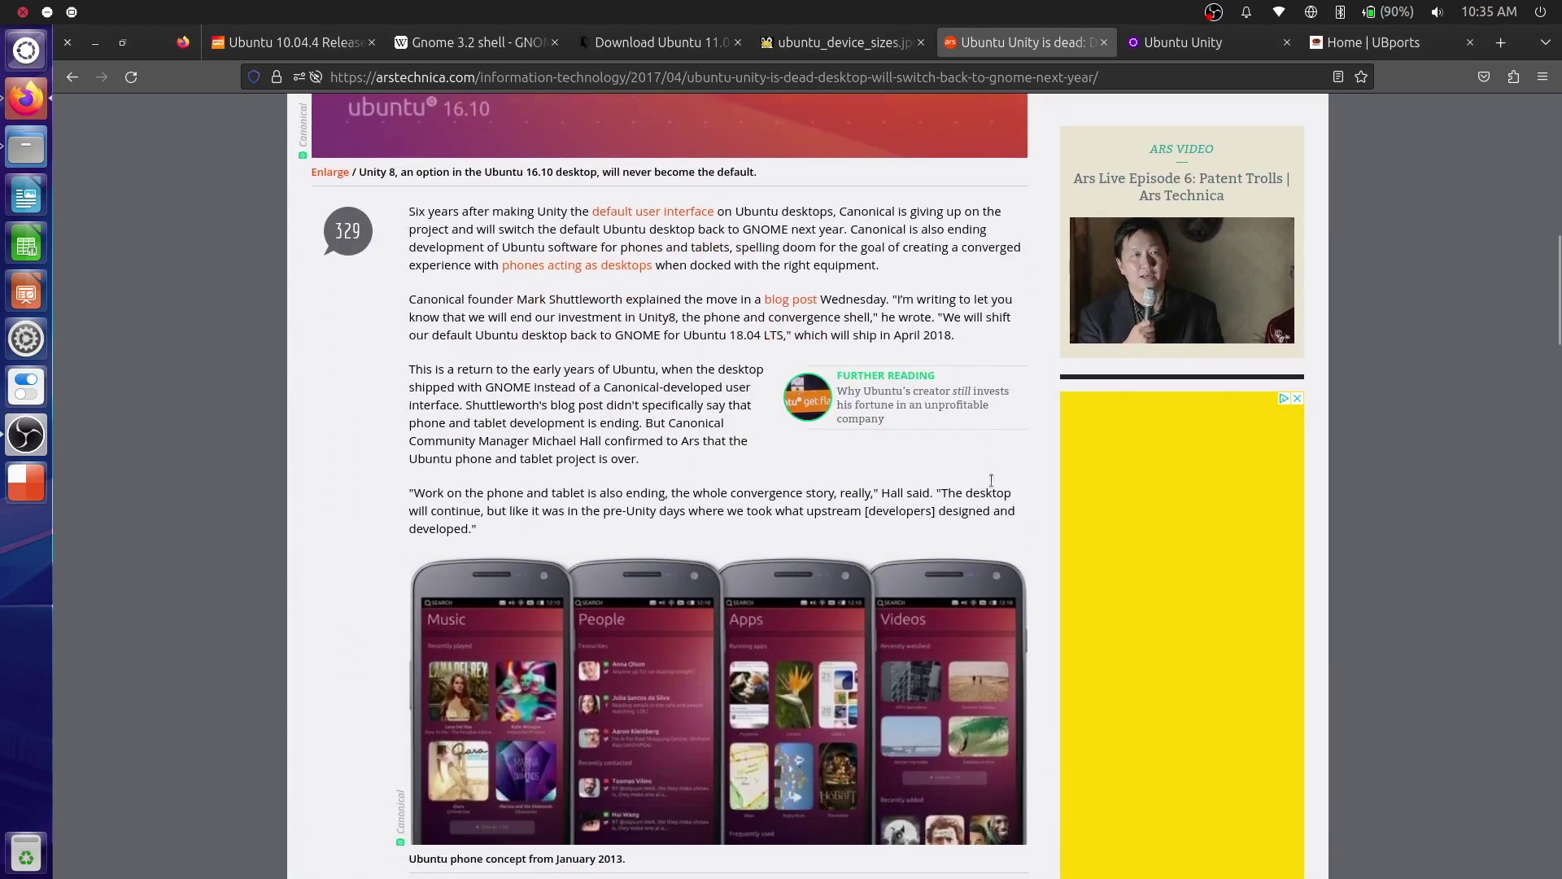
pyautogui.scroll(-3, 991, 480)
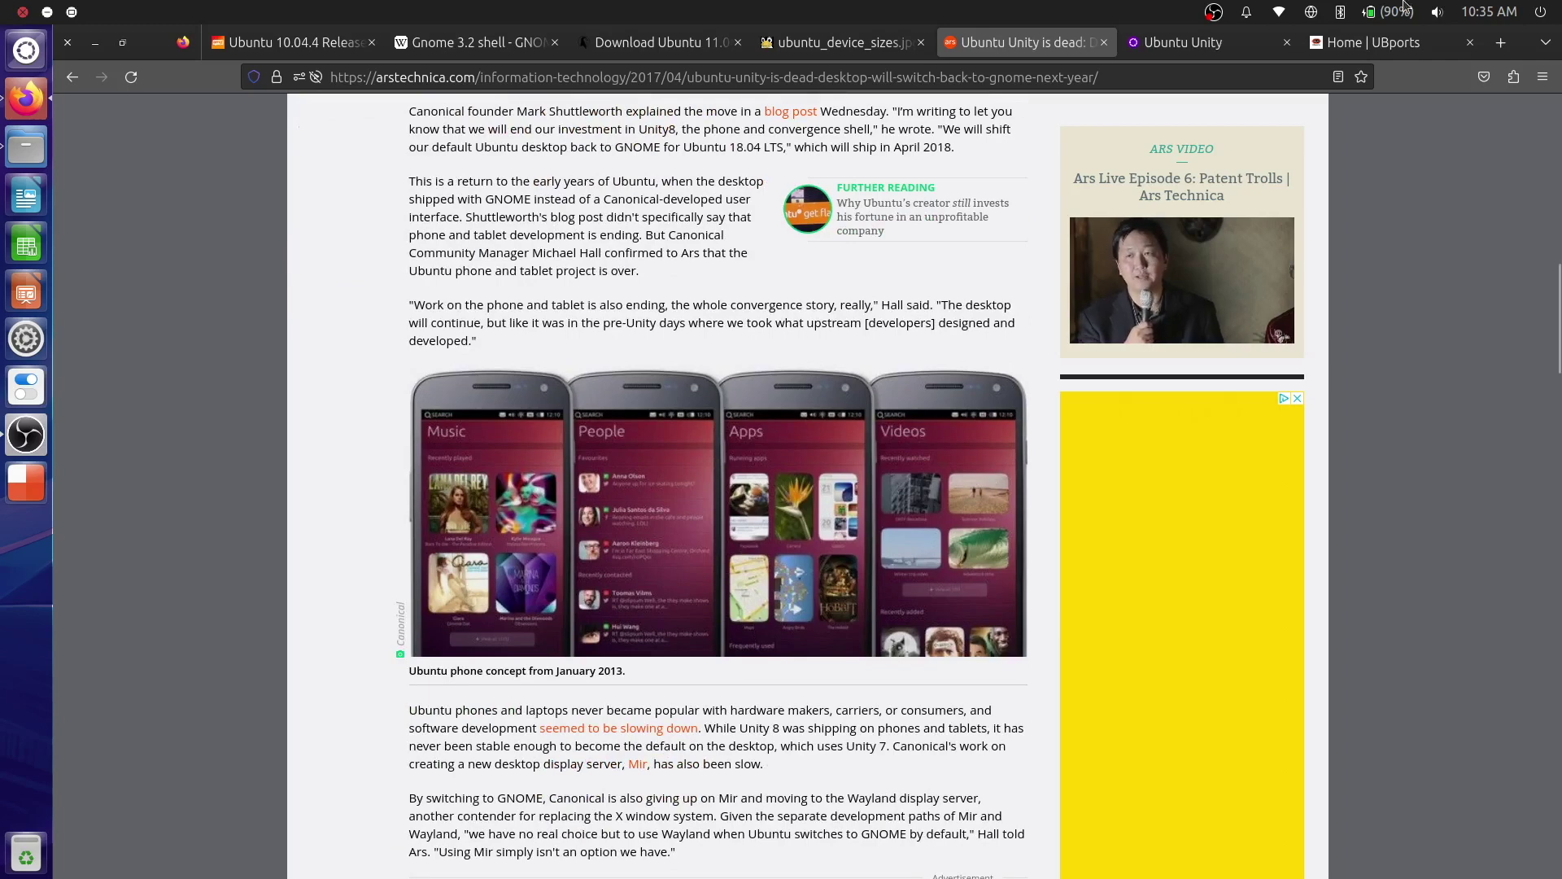
pyautogui.click(1193, 44)
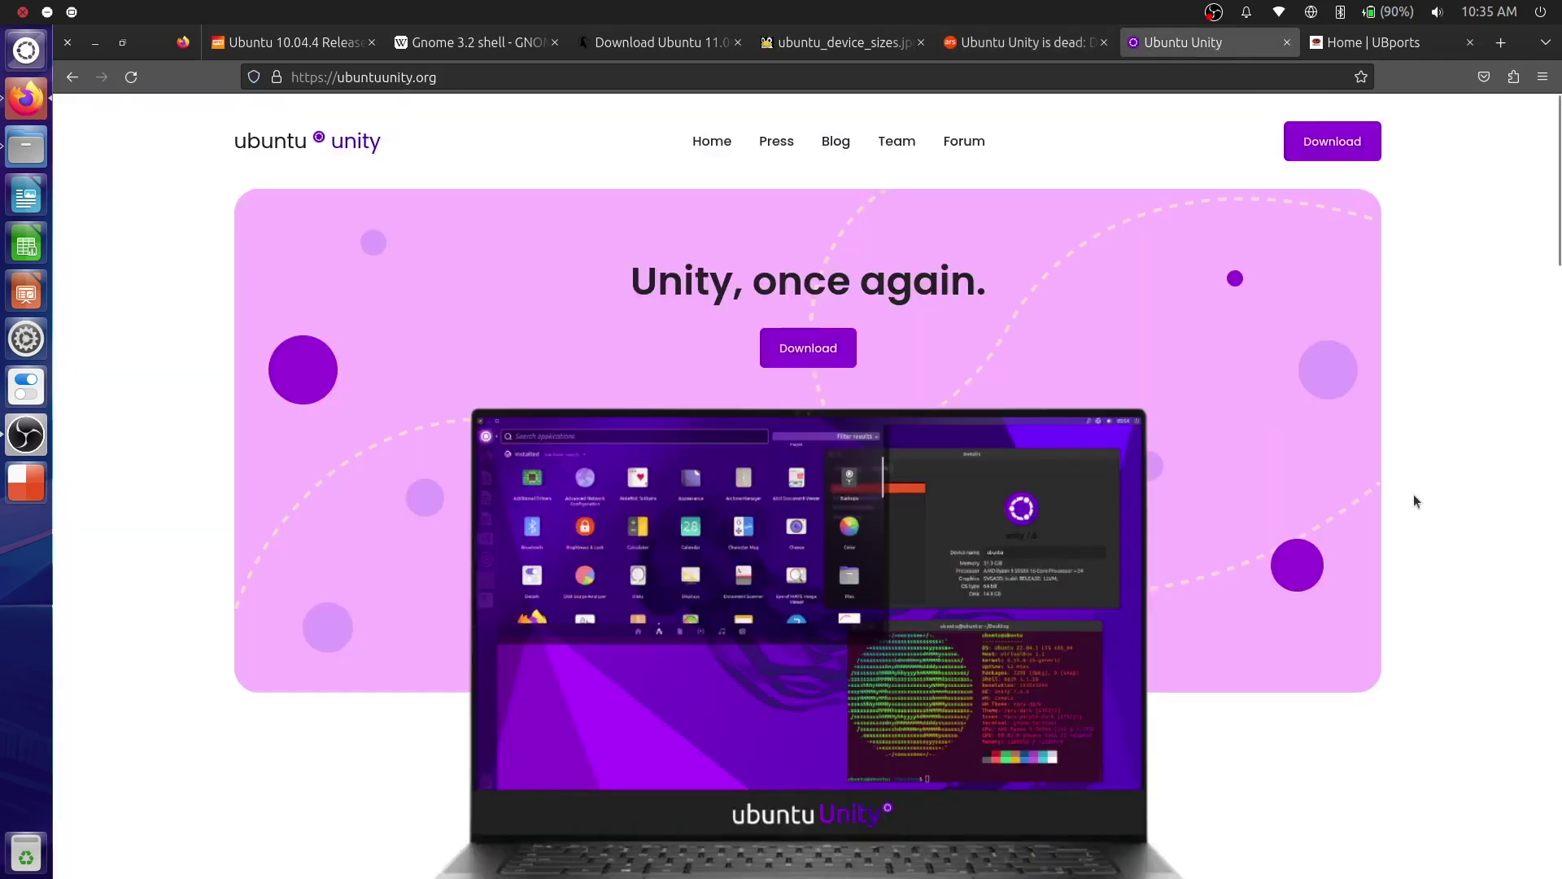
pyautogui.scroll(-5, 1354, 543)
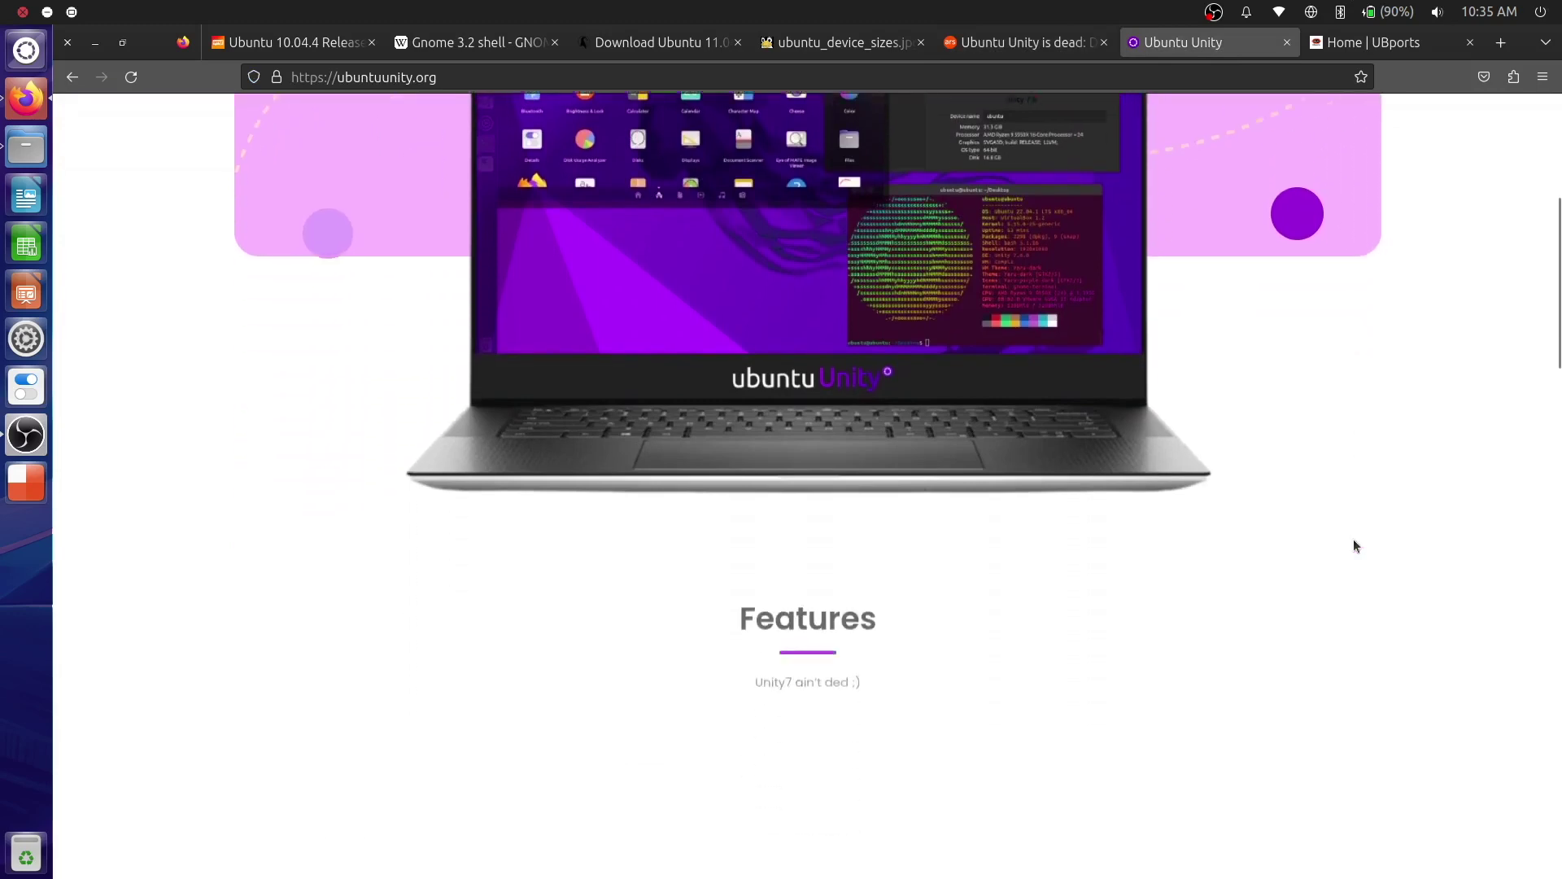
pyautogui.scroll(-8, 1353, 545)
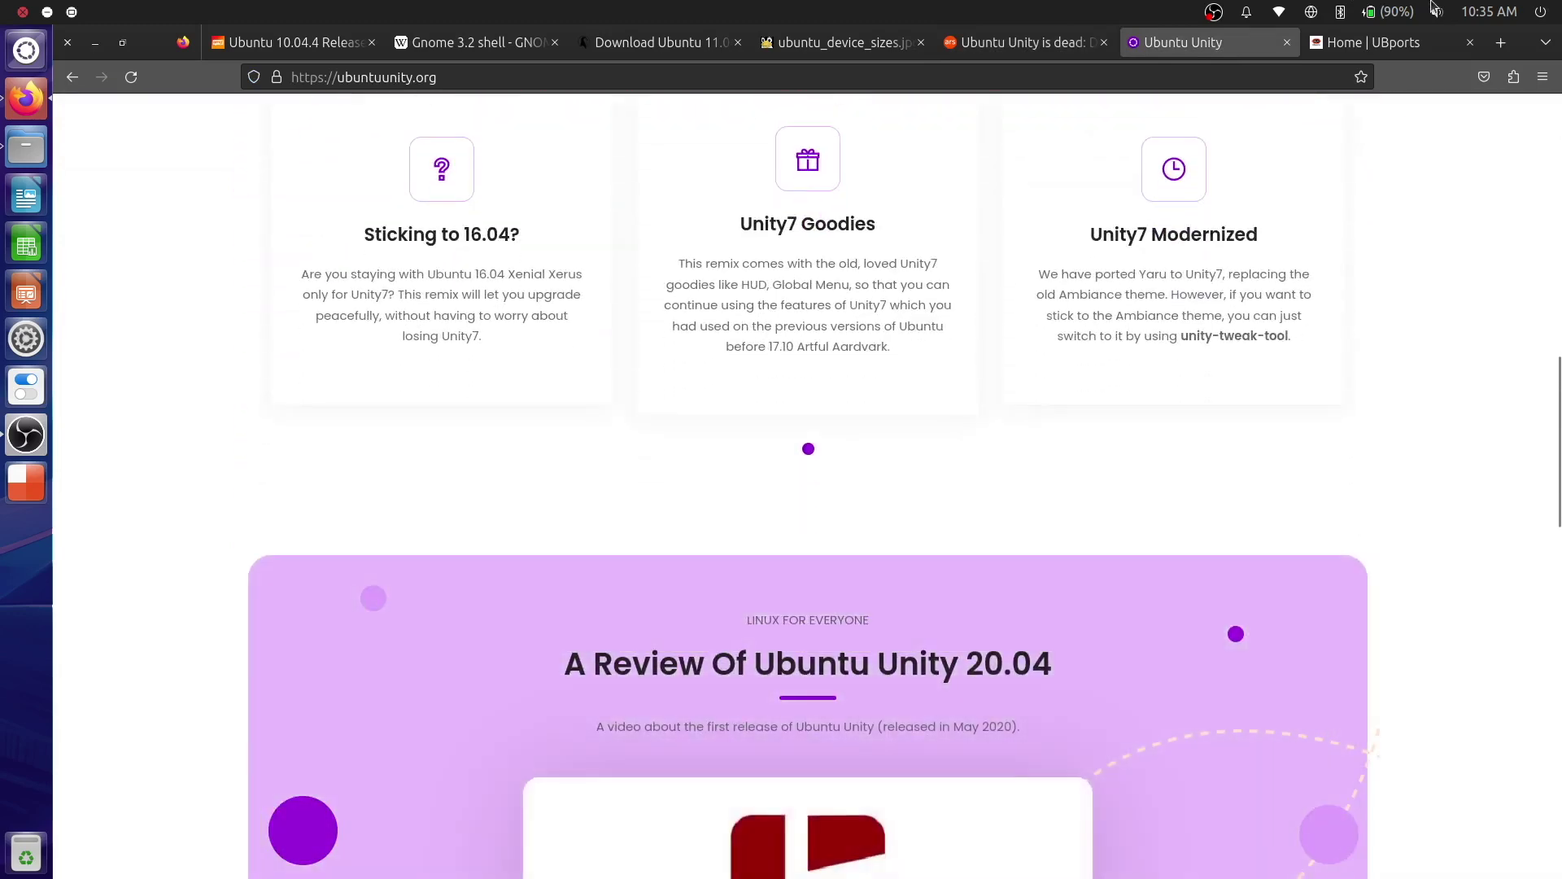
# Step: Browse the UBports homepage and open its Get Ubuntu Touch page
pyautogui.click(1380, 45)
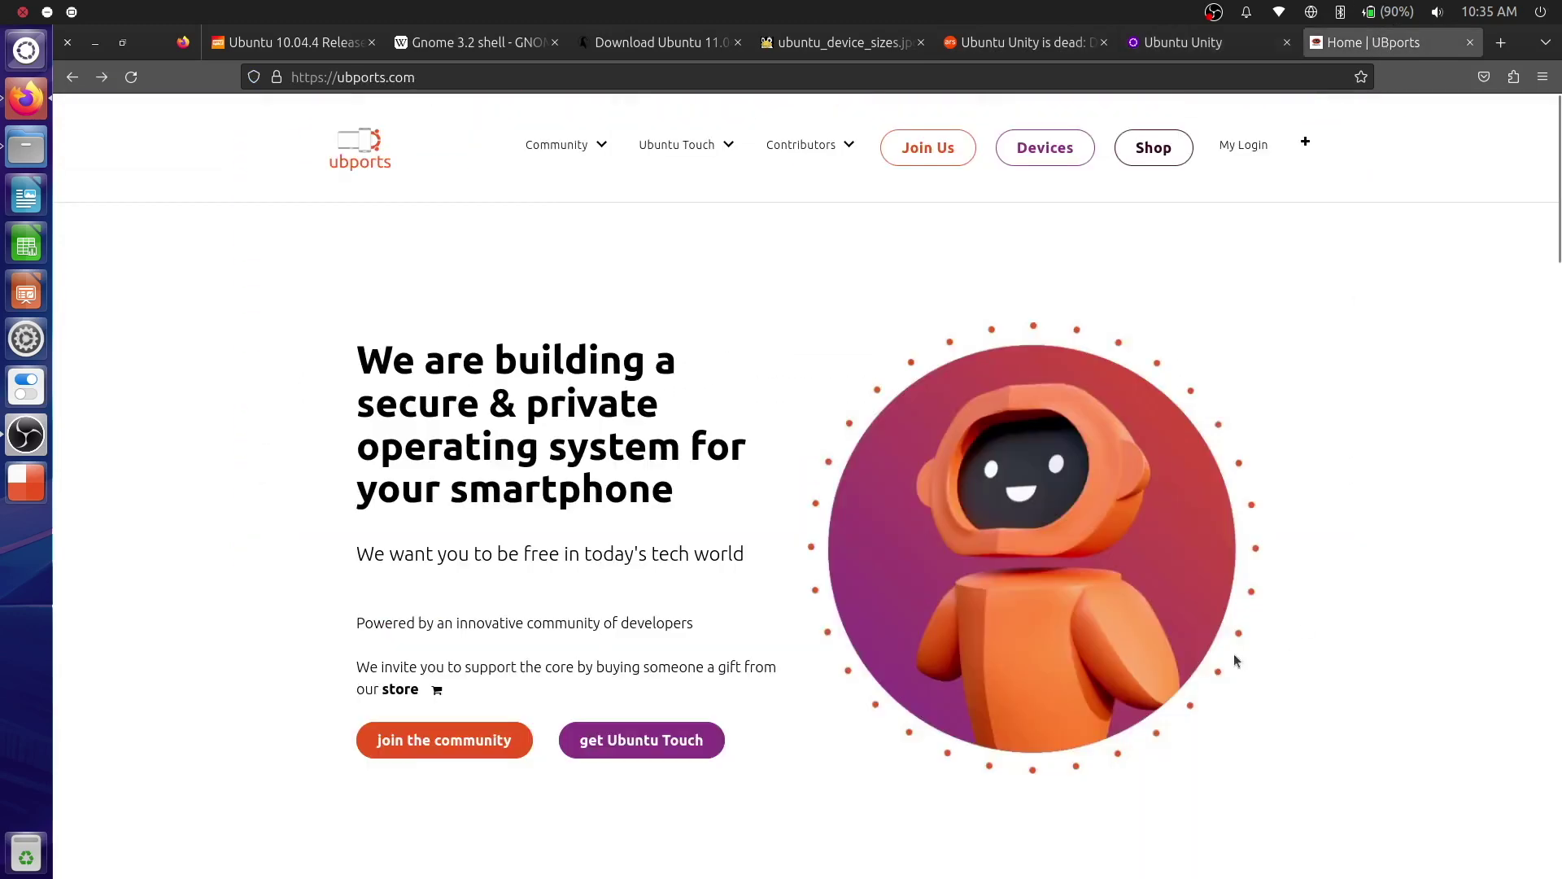
pyautogui.scroll(-8, 1028, 691)
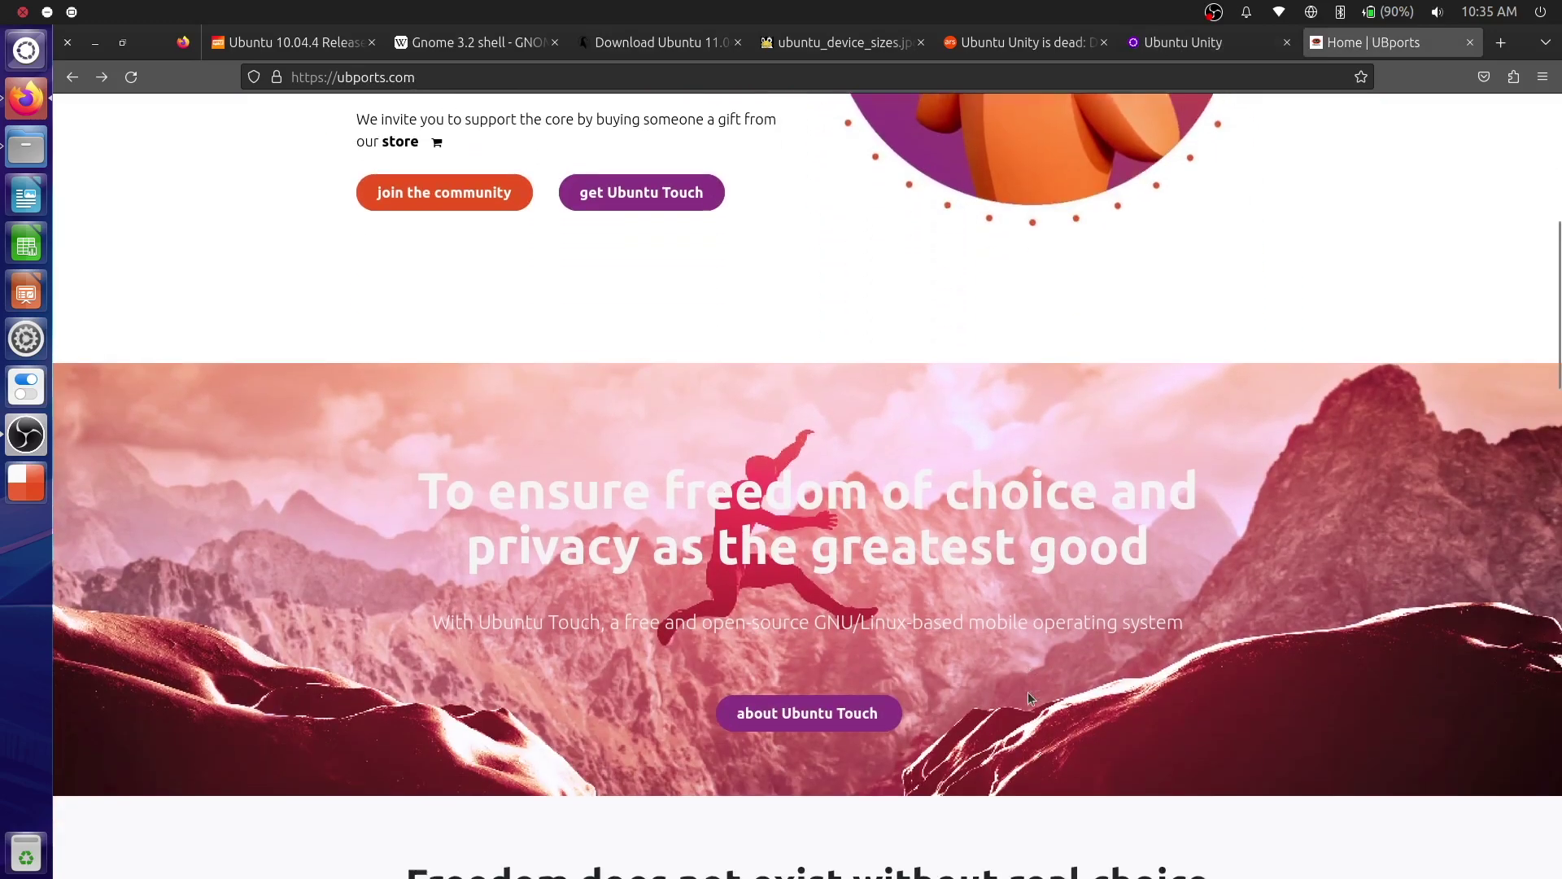
pyautogui.scroll(-4, 1027, 696)
pyautogui.scroll(12, 1028, 696)
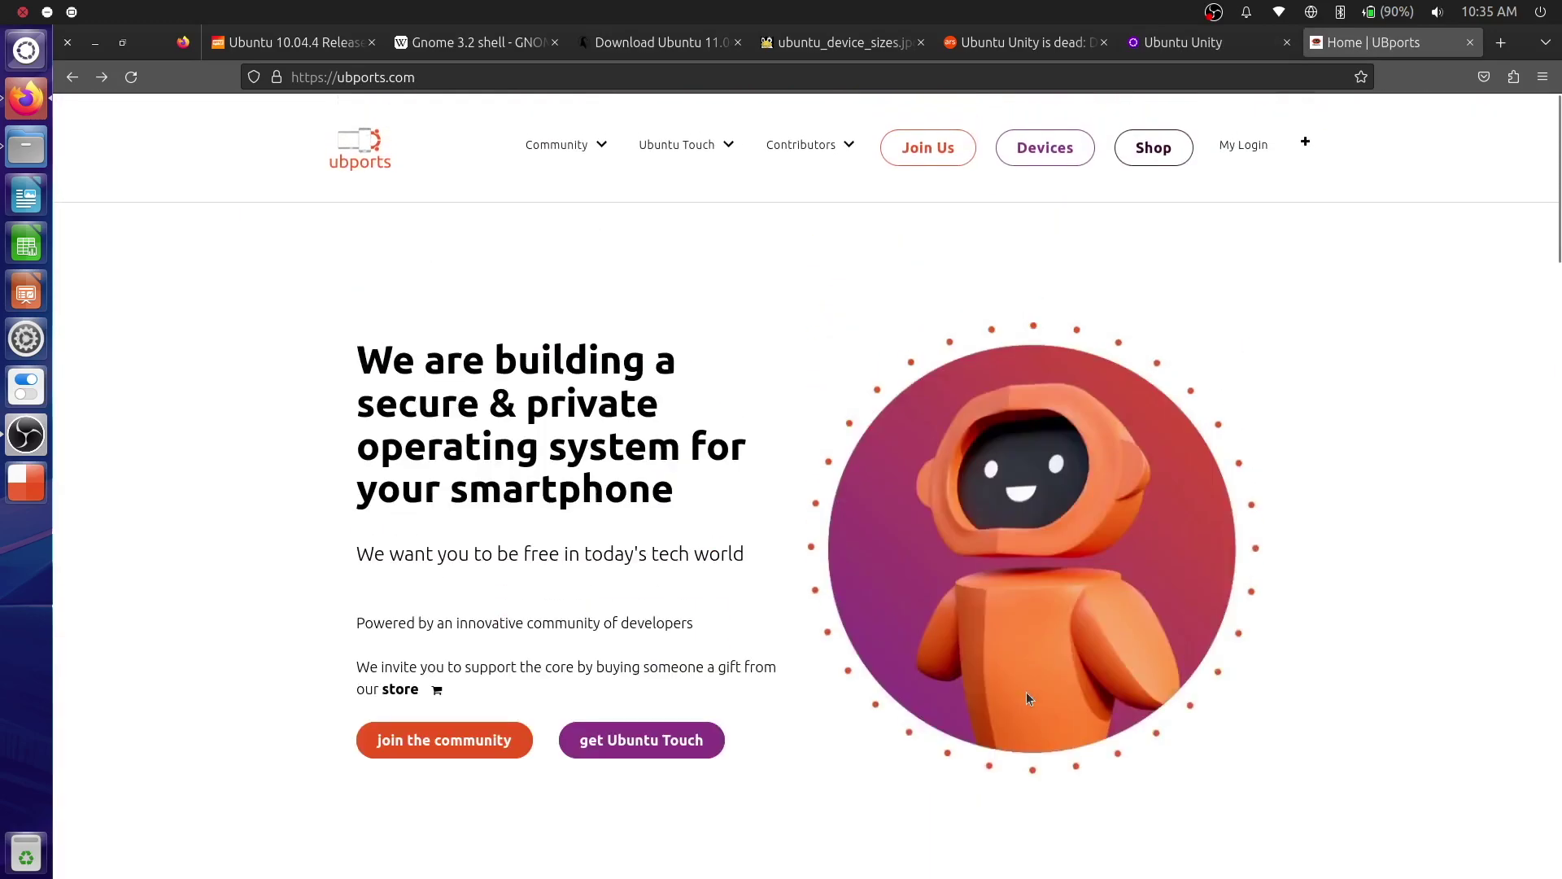
pyautogui.click(690, 753)
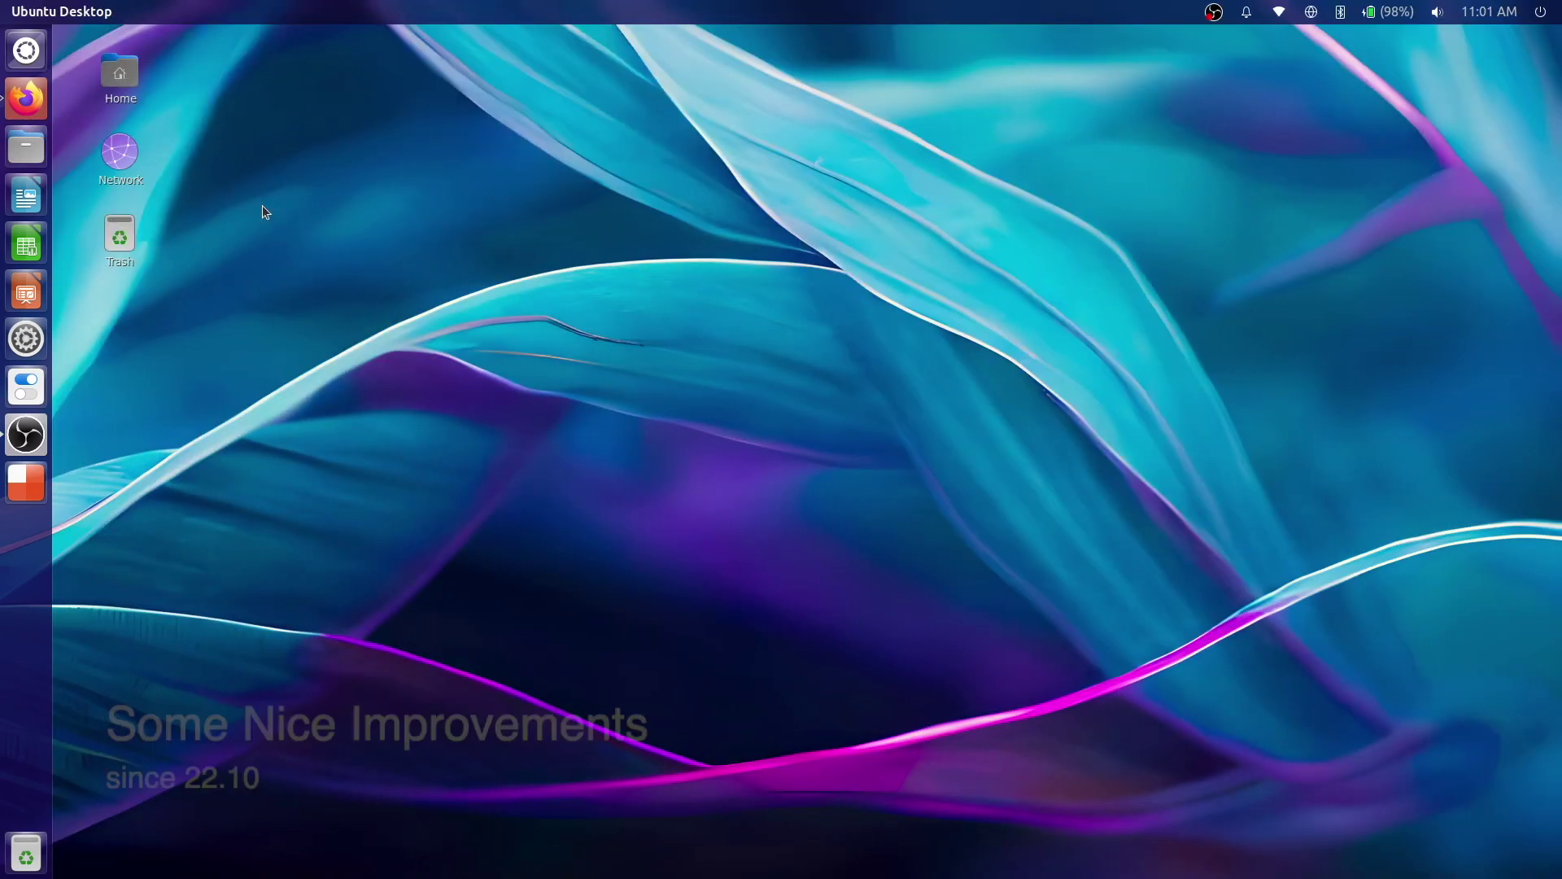
# Step: Check the desktop context menu, then open the Dash Applications lens and toggle its Type and Sources filters
pyautogui.rightClick(246, 196)
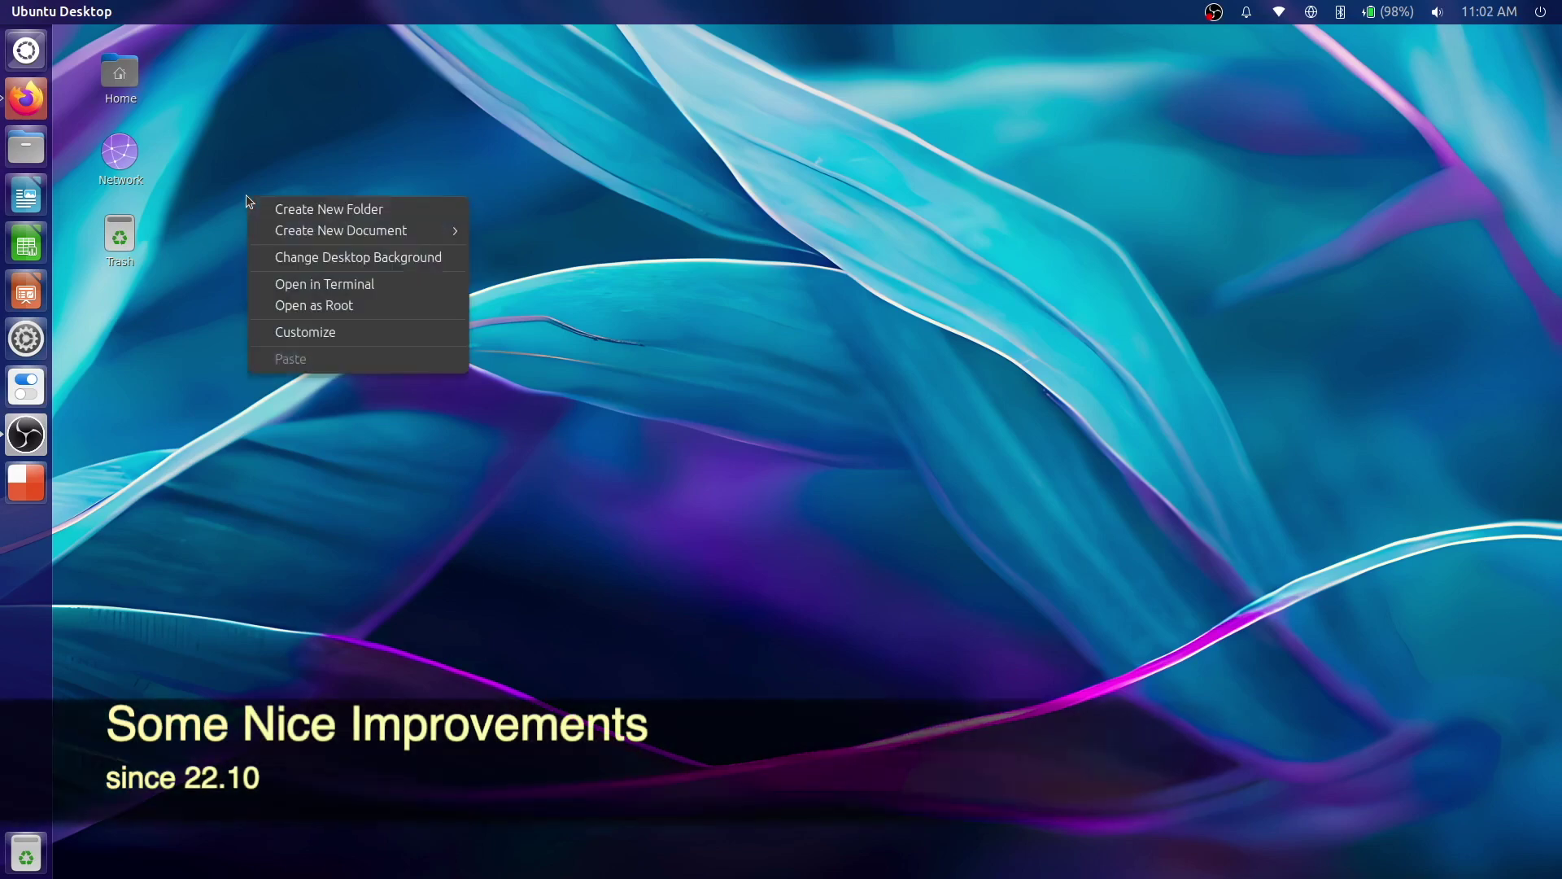
pyautogui.click(285, 125)
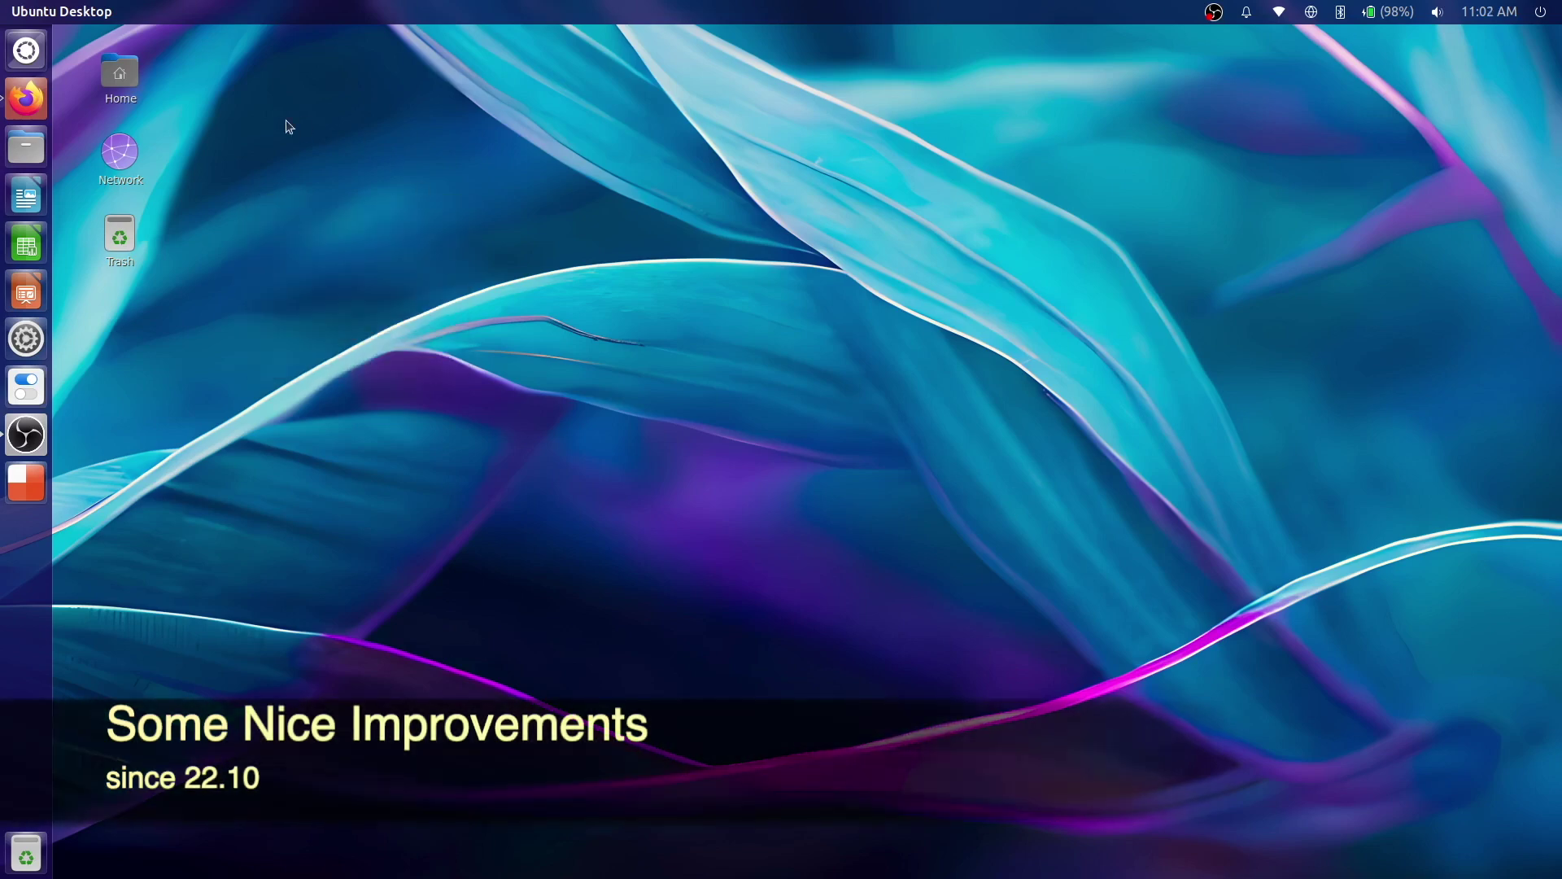
pyautogui.click(26, 51)
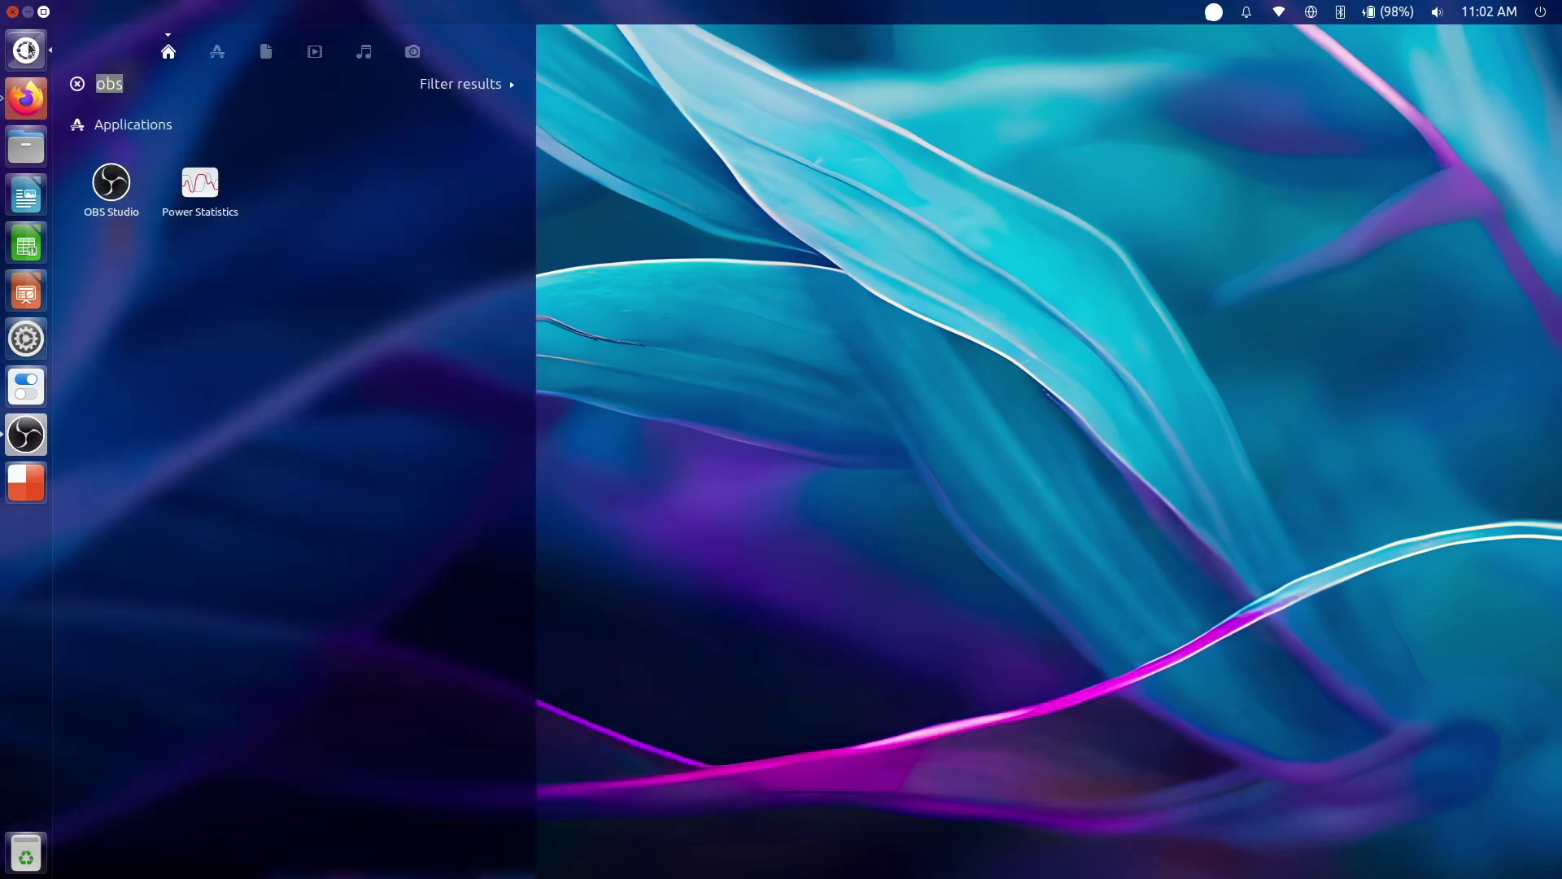
pyautogui.click(219, 53)
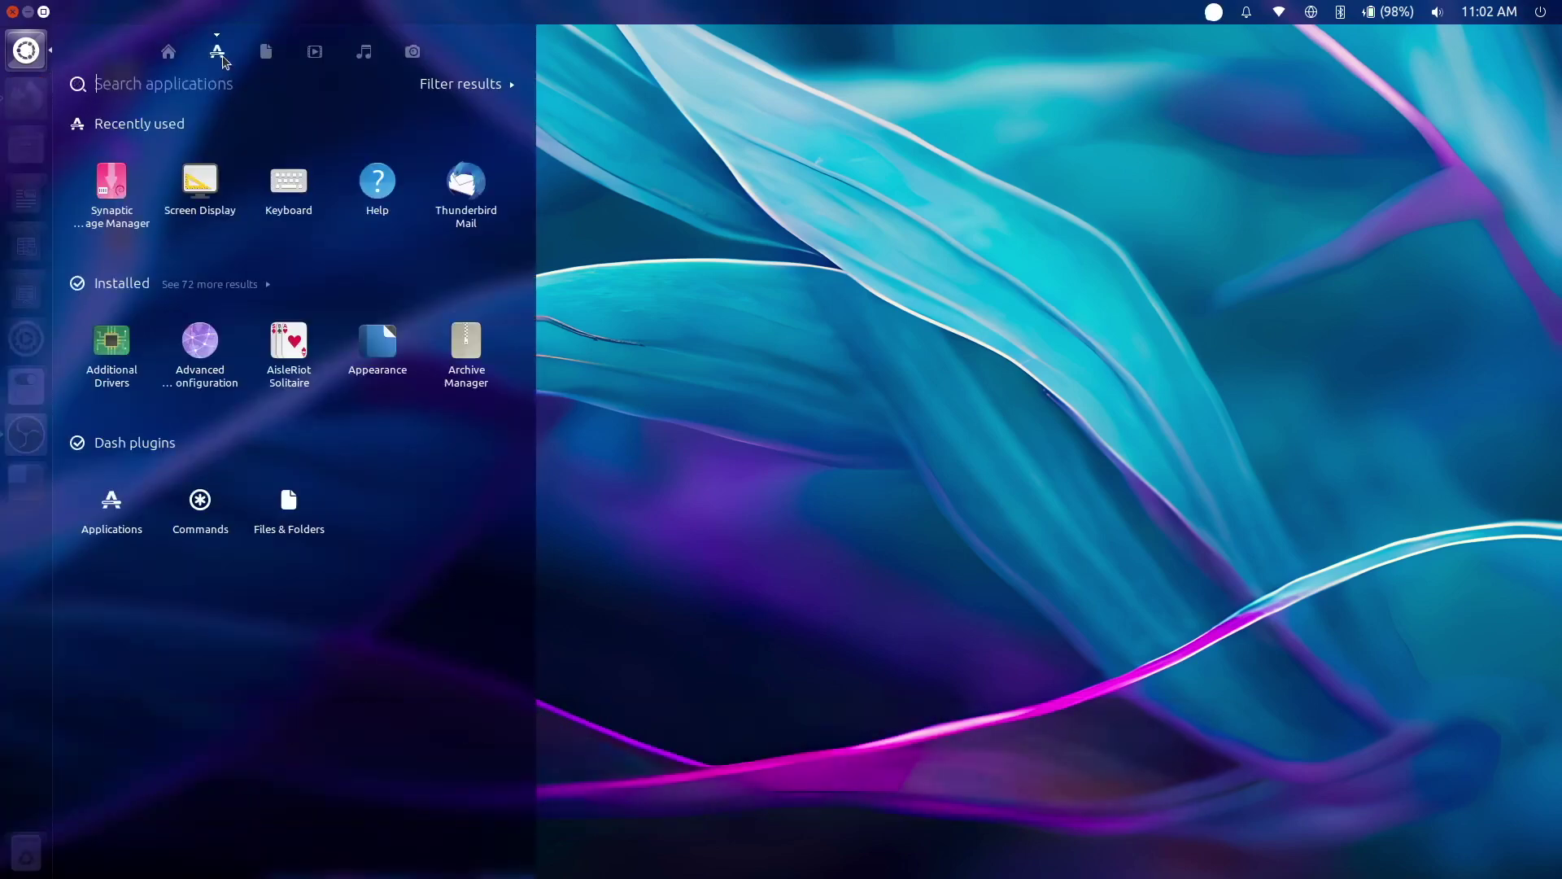
pyautogui.click(444, 90)
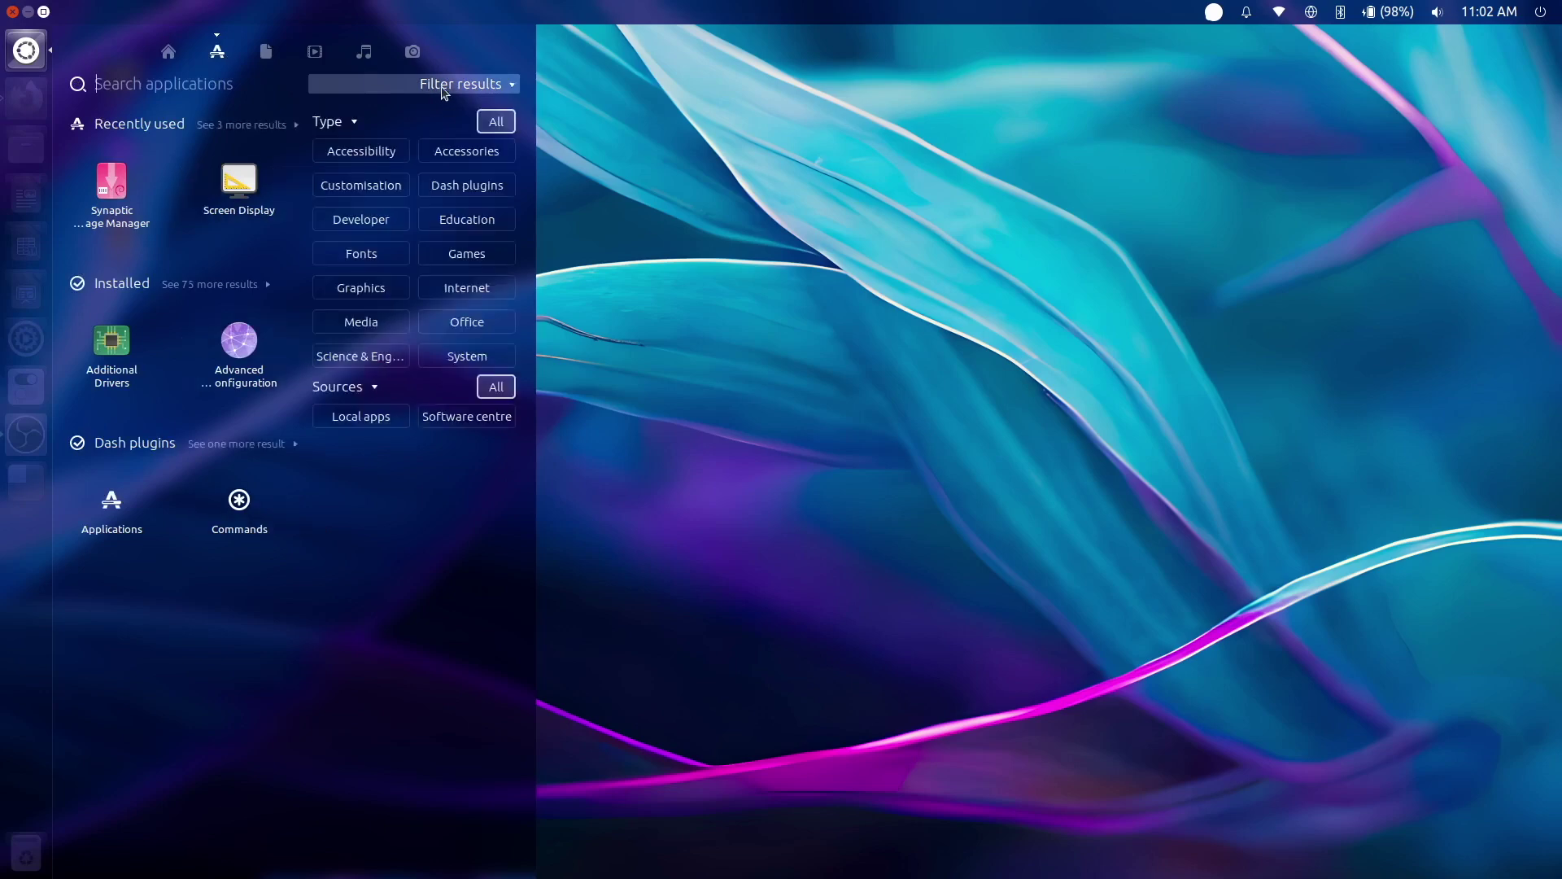
pyautogui.click(445, 91)
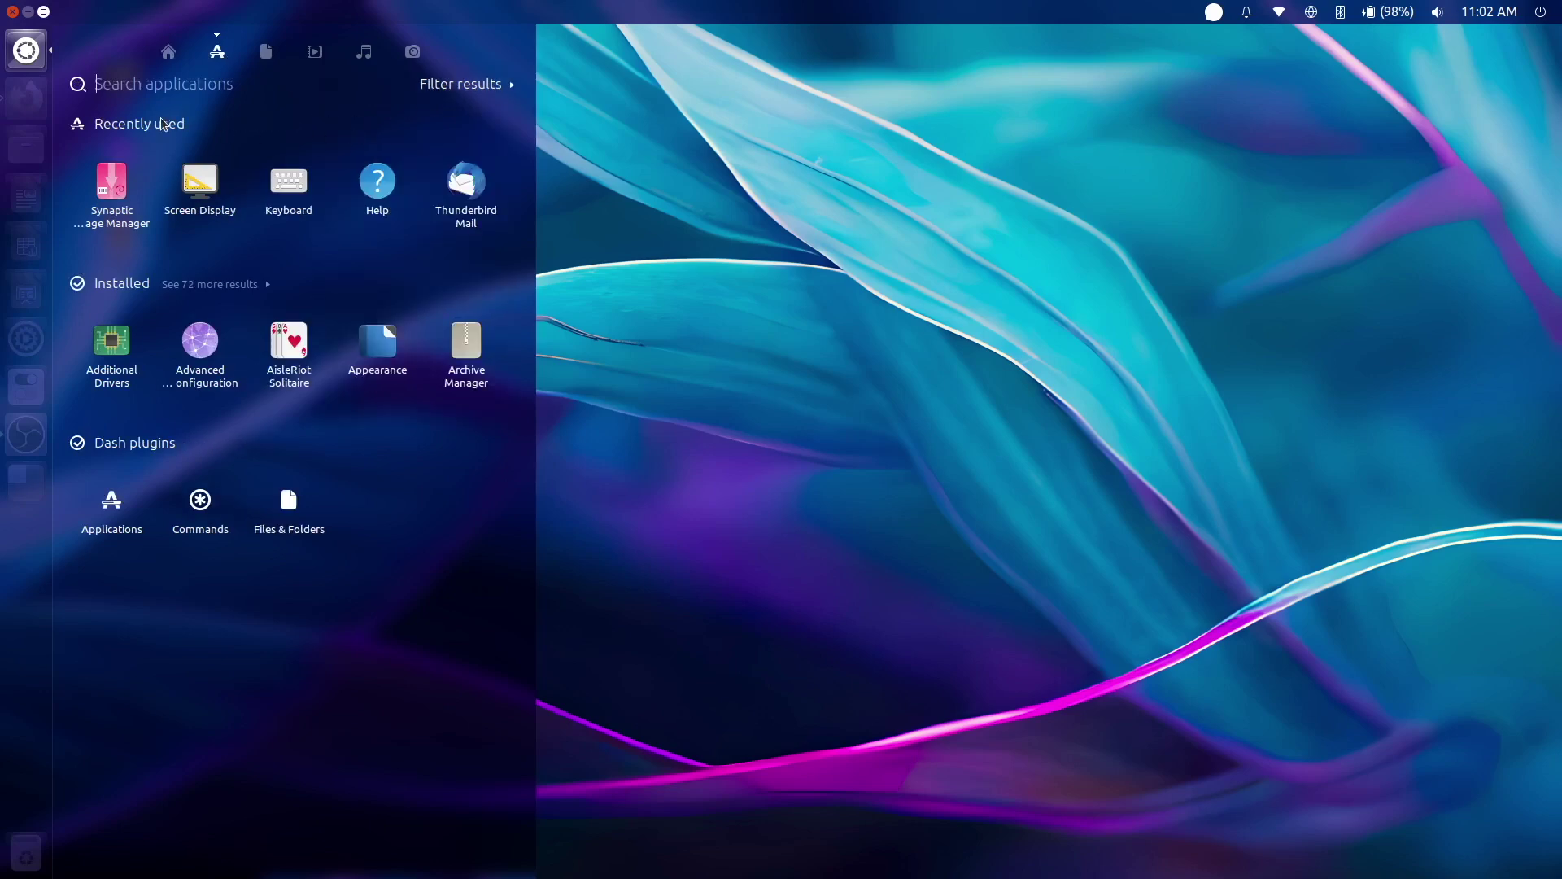
# Step: Show all 72 more application results, scroll the app grid, and return to the Dash Home lens
pyautogui.click(210, 284)
pyautogui.scroll(-1, 210, 284)
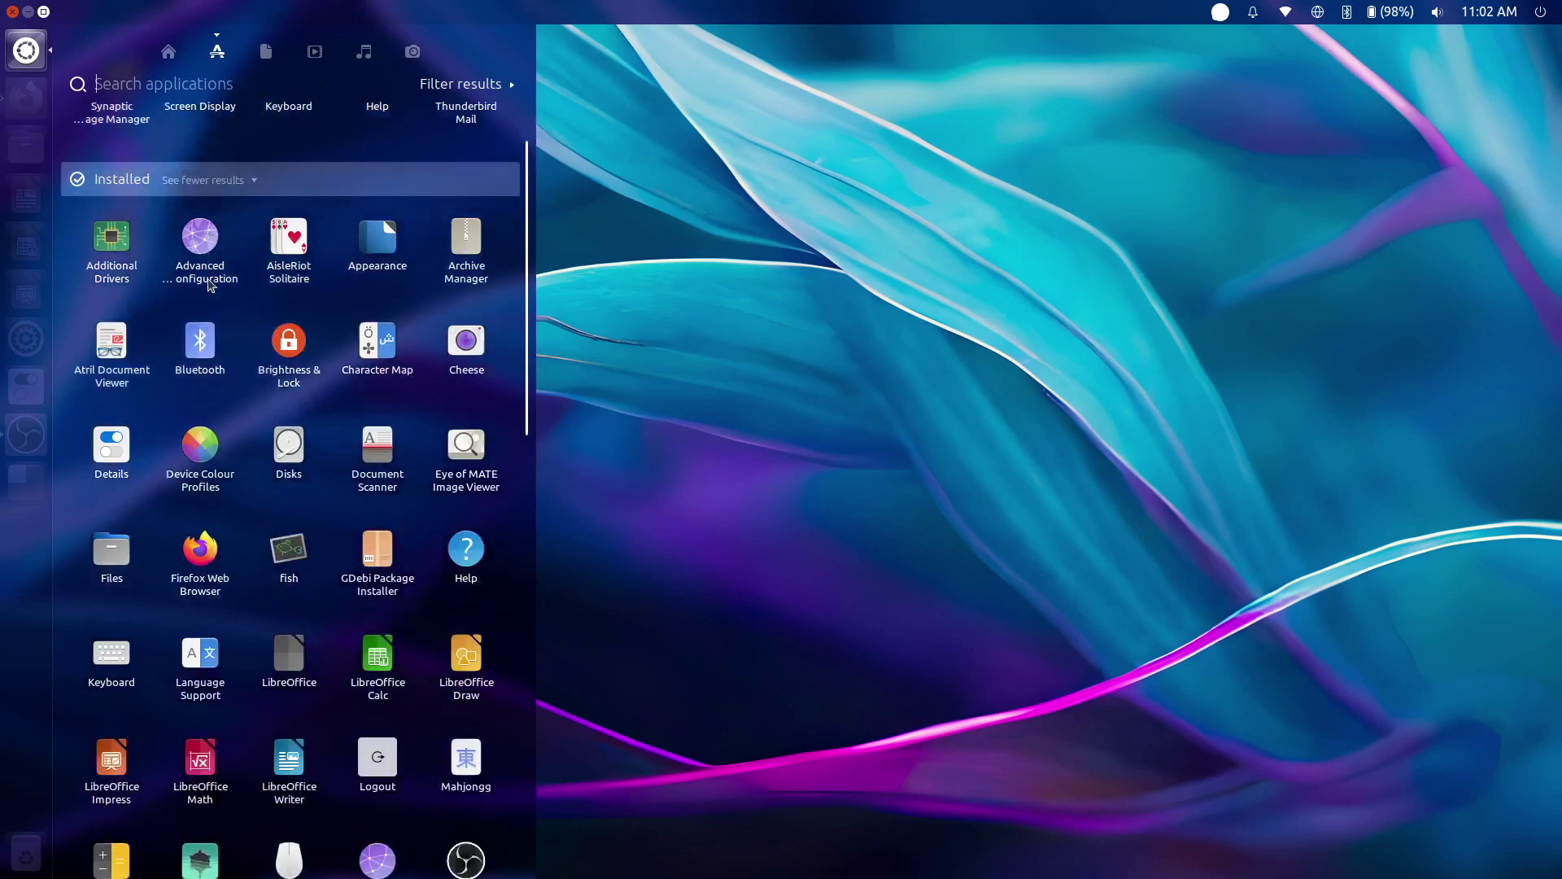
pyautogui.scroll(-9, 210, 283)
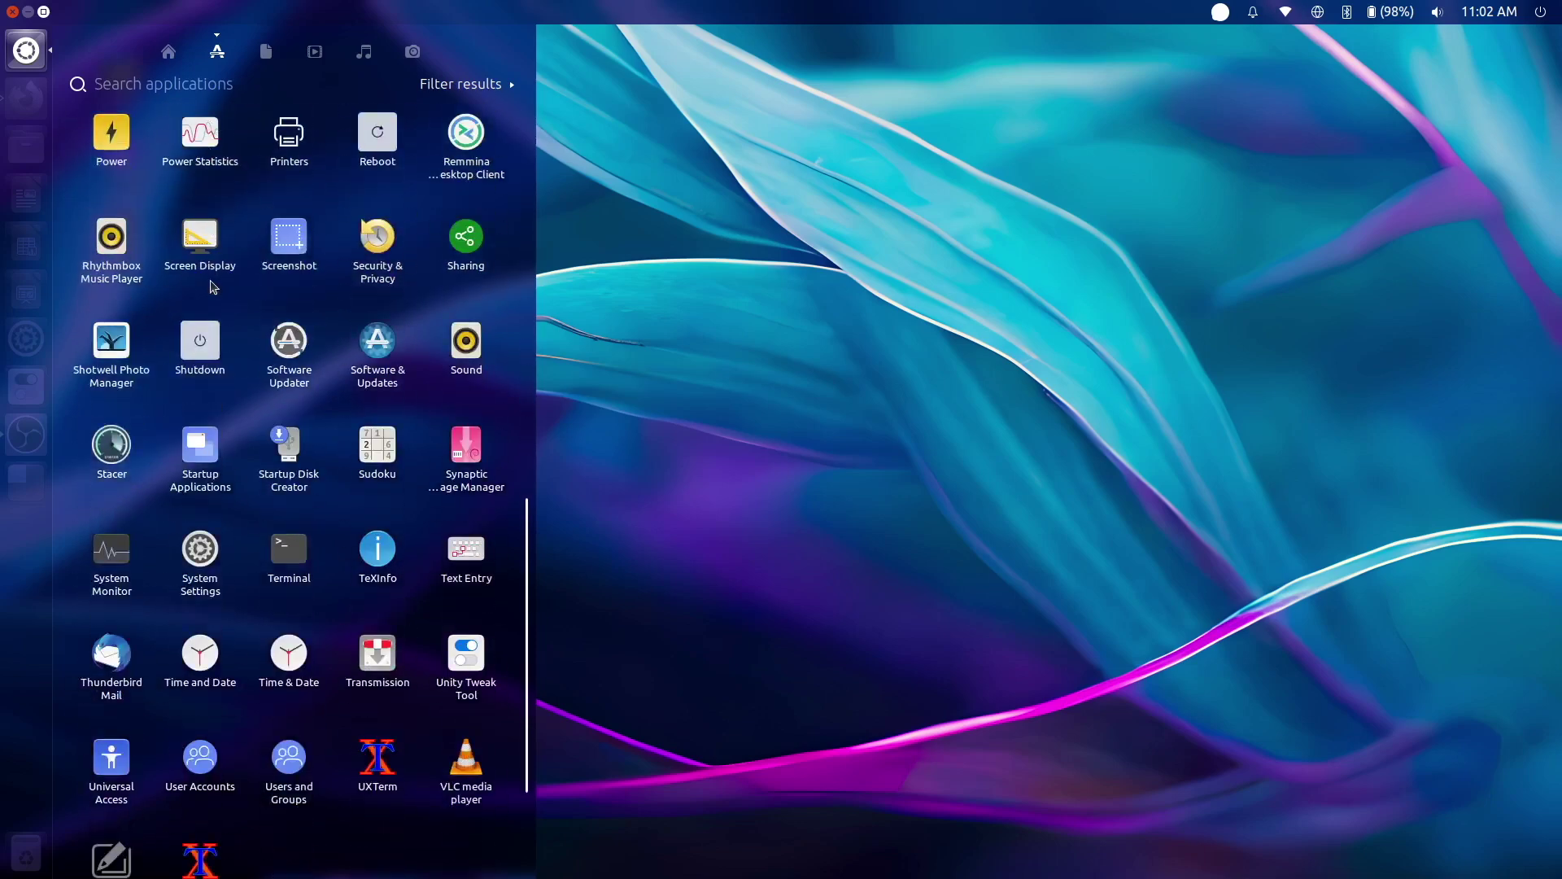
pyautogui.scroll(-2, 214, 286)
pyautogui.scroll(12, 213, 287)
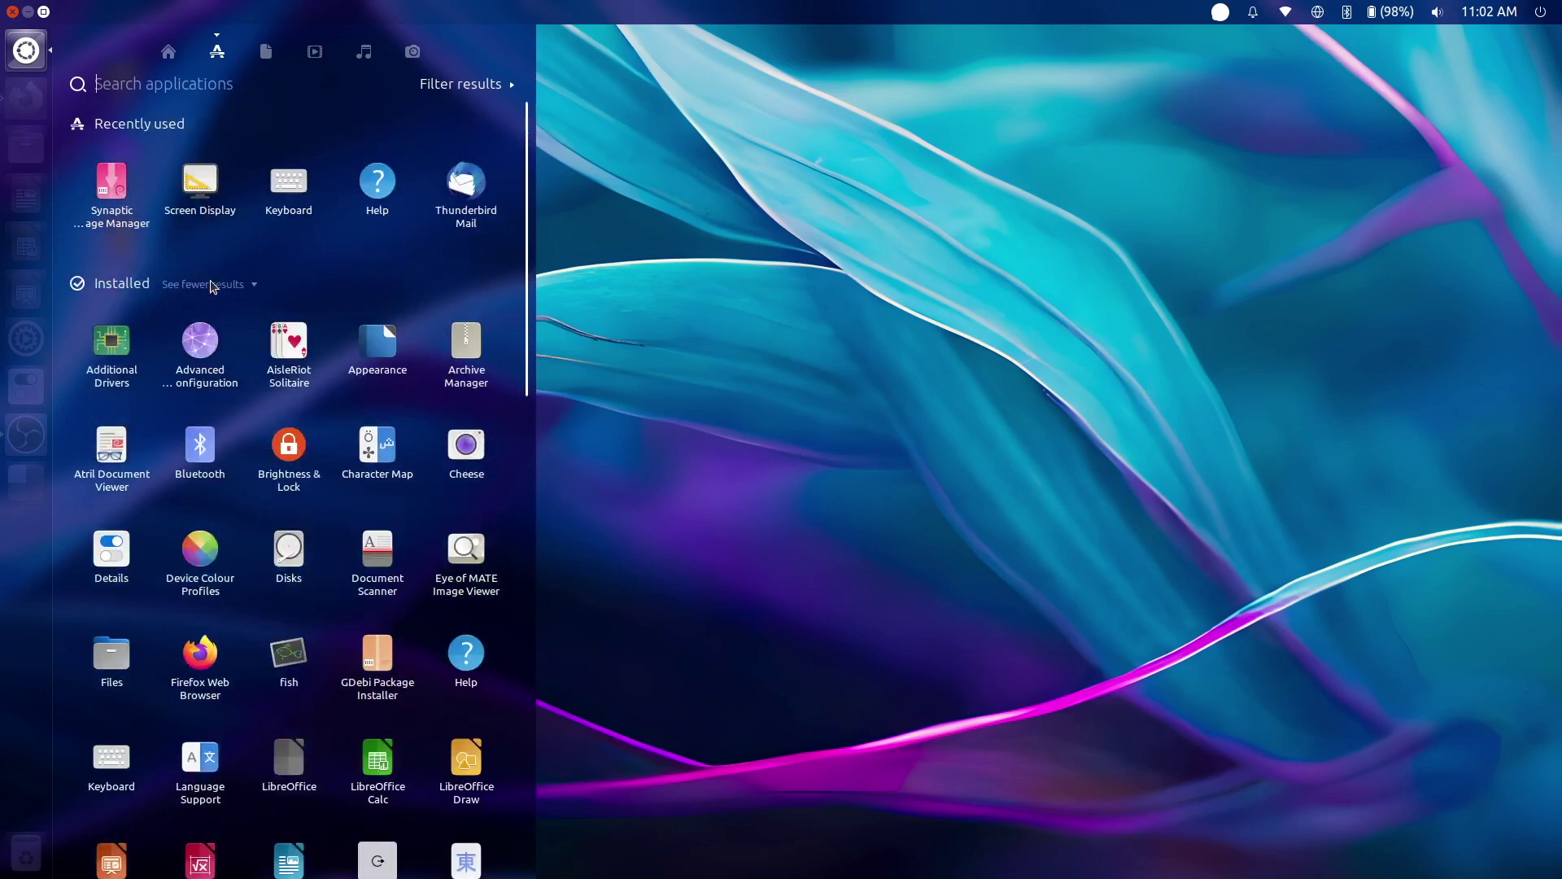
pyautogui.click(168, 54)
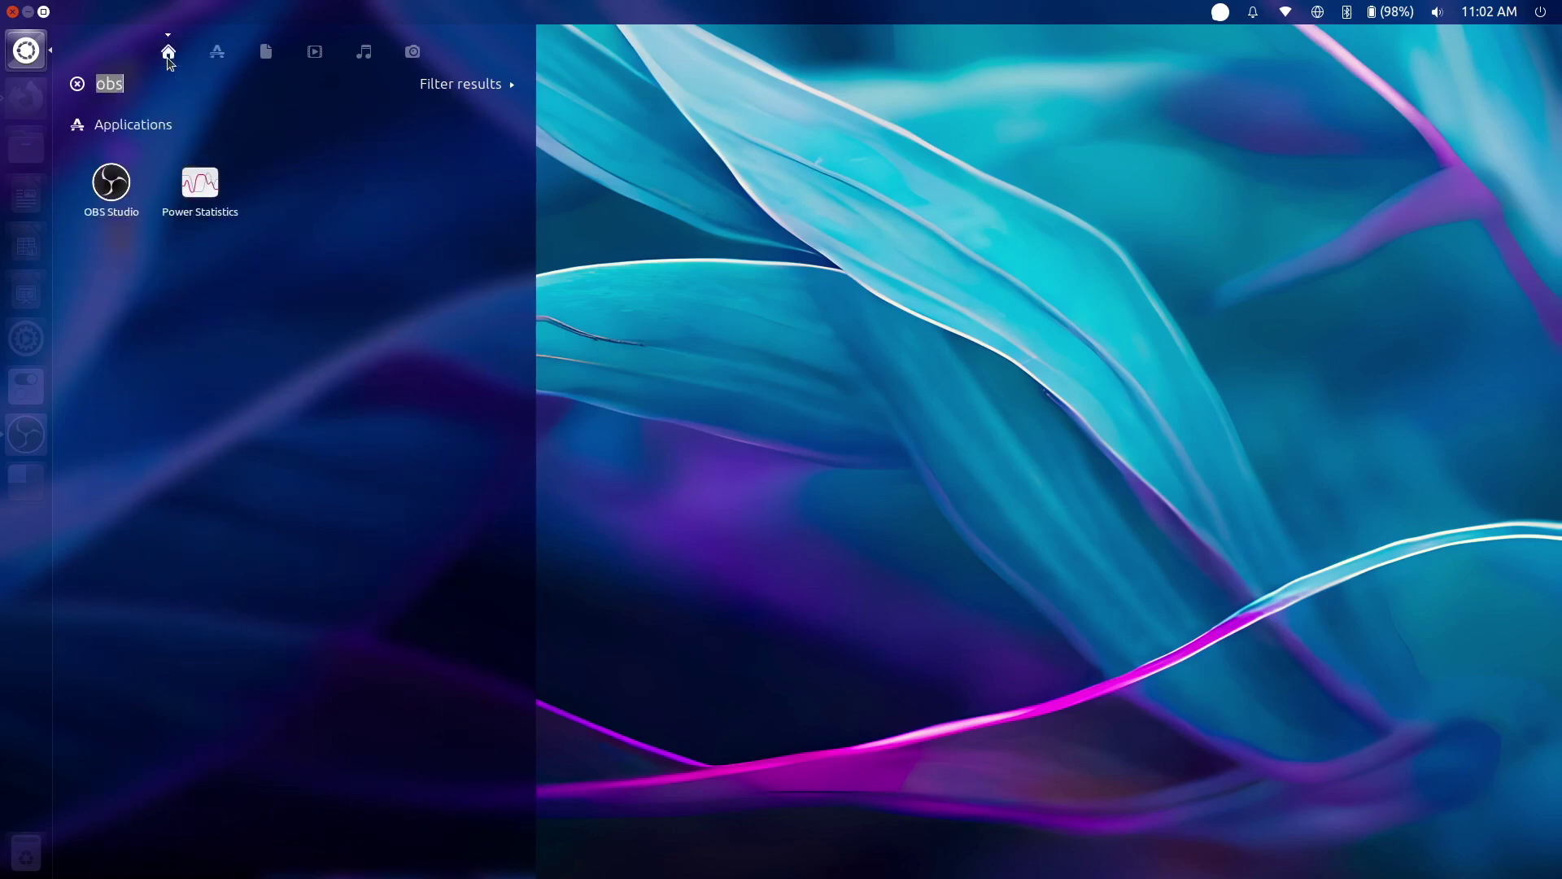
pyautogui.click(266, 54)
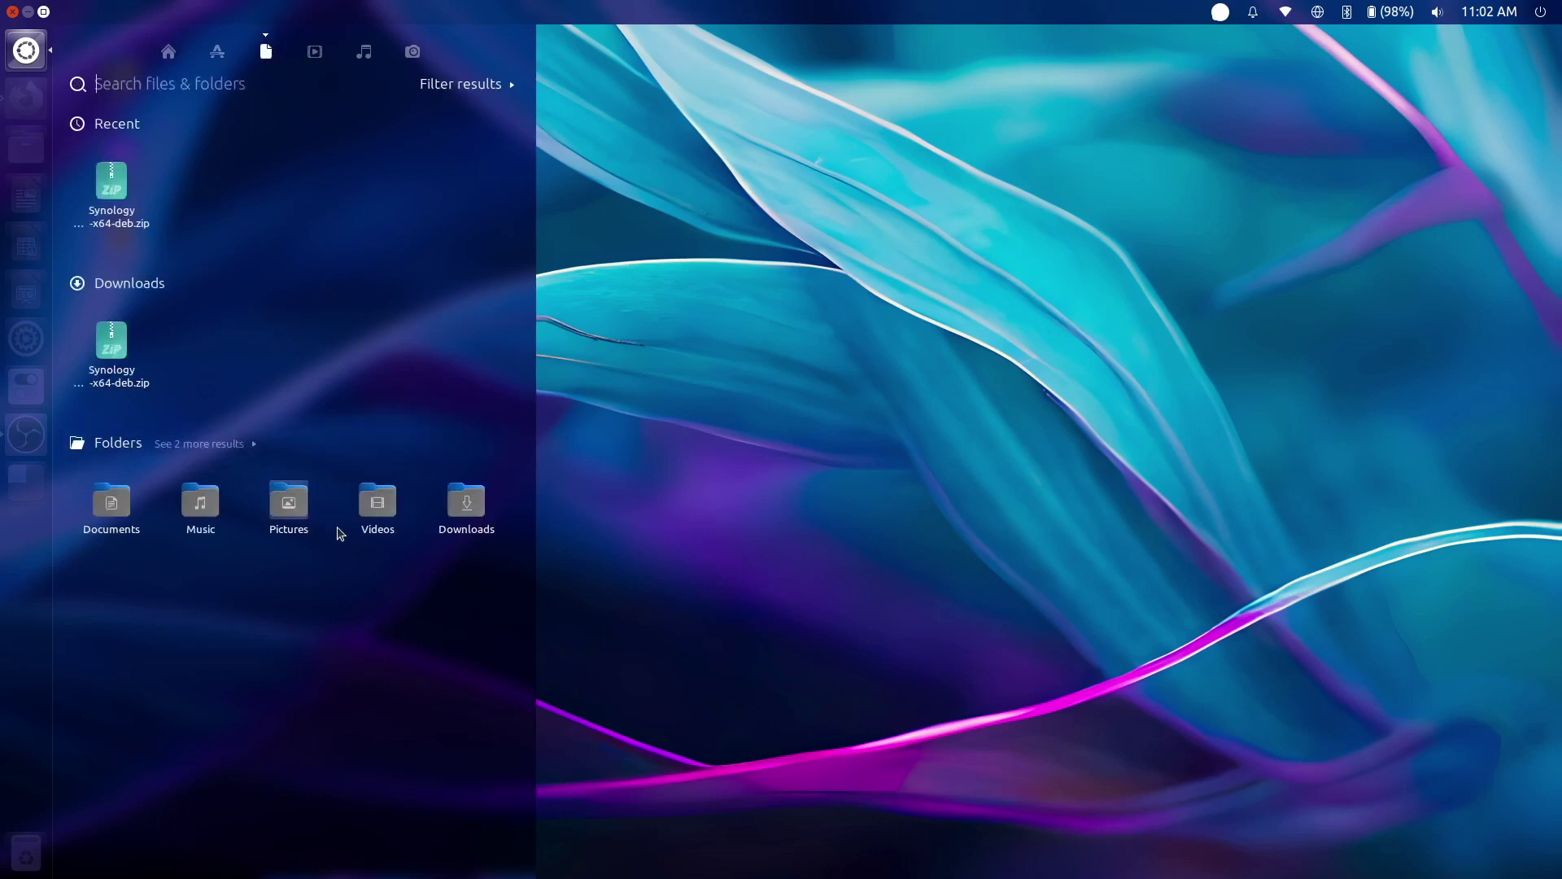
pyautogui.click(198, 445)
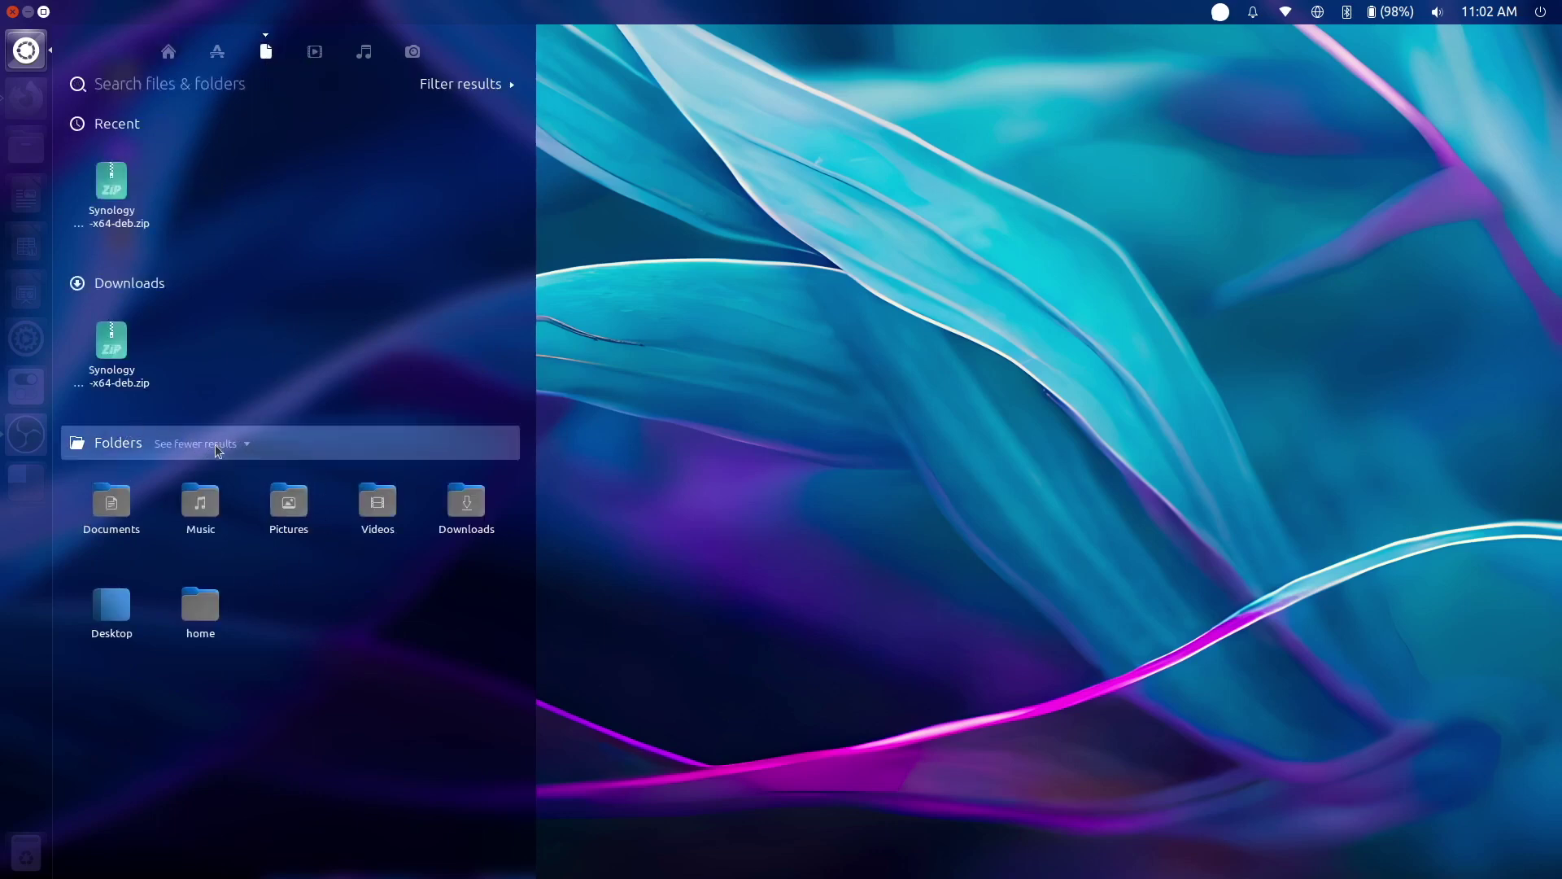
pyautogui.click(225, 449)
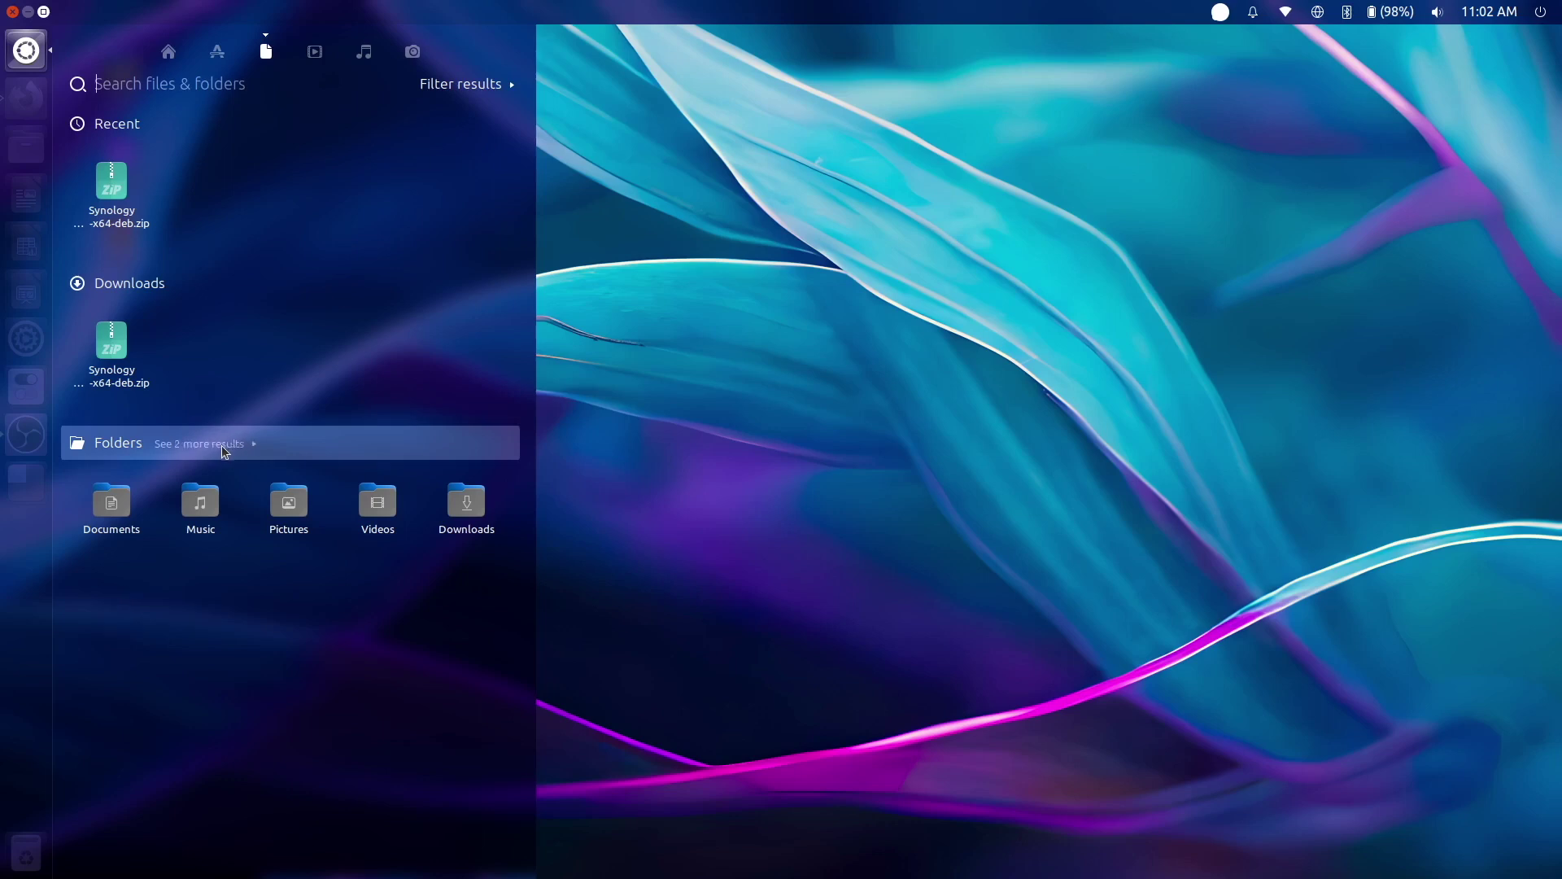
pyautogui.click(316, 55)
pyautogui.click(383, 60)
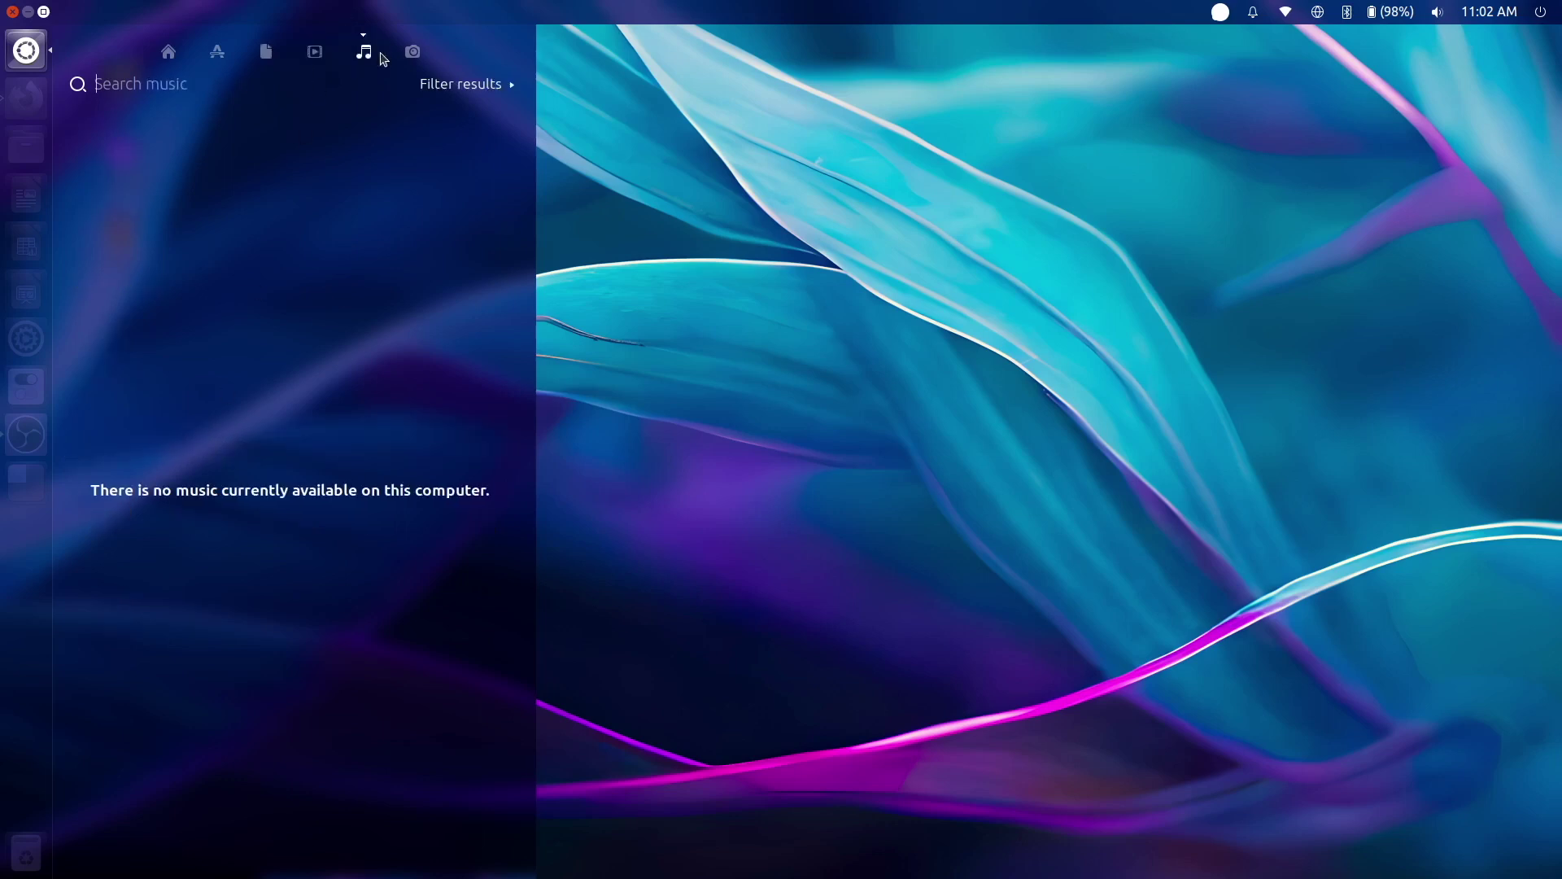
pyautogui.click(416, 60)
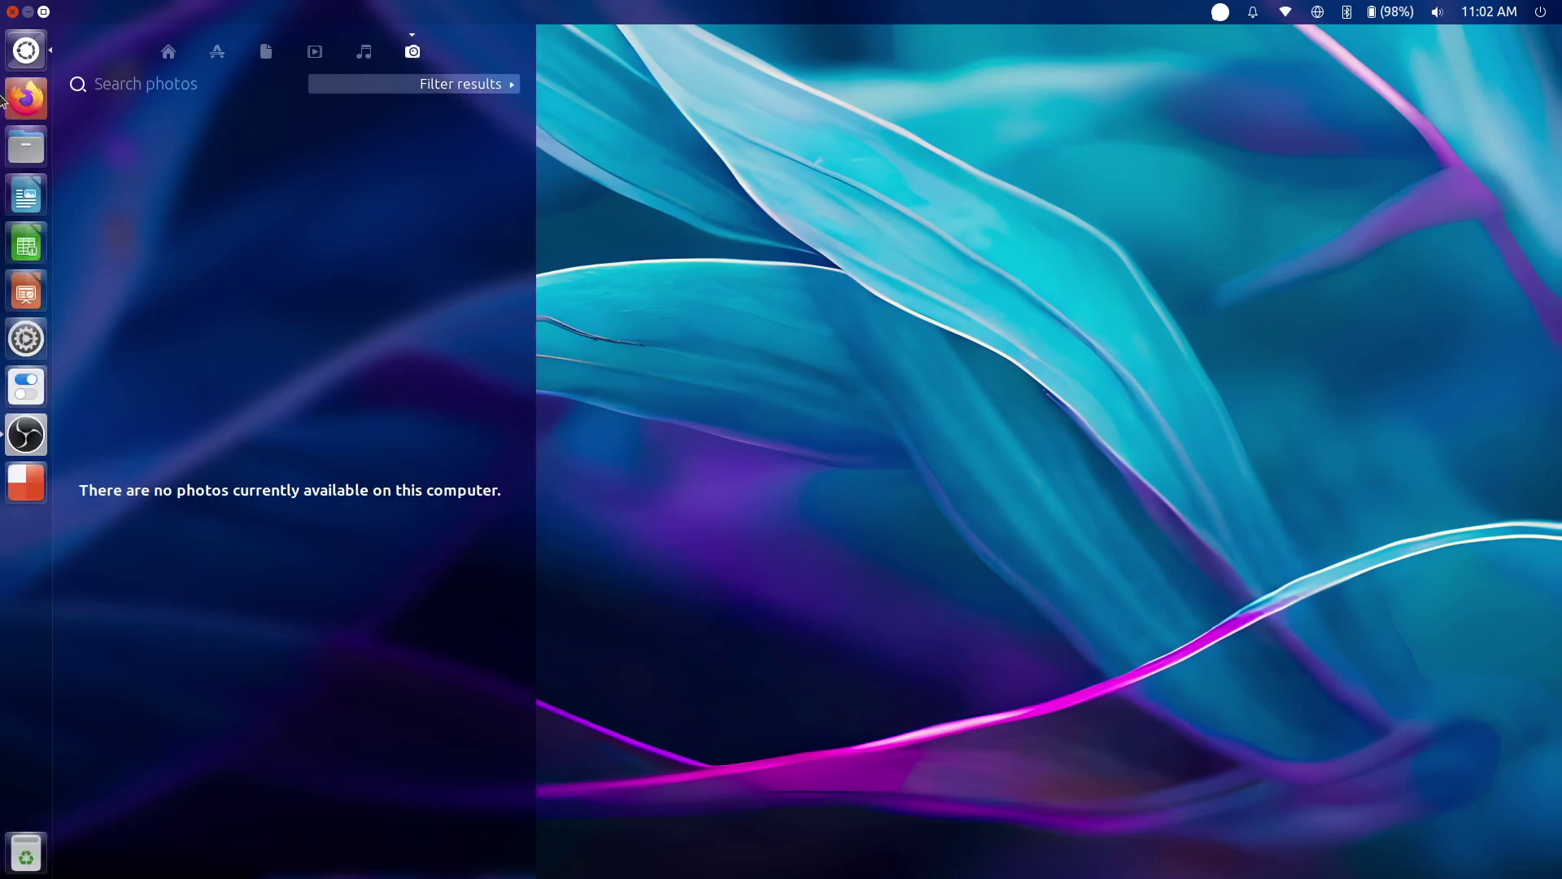
pyautogui.click(169, 53)
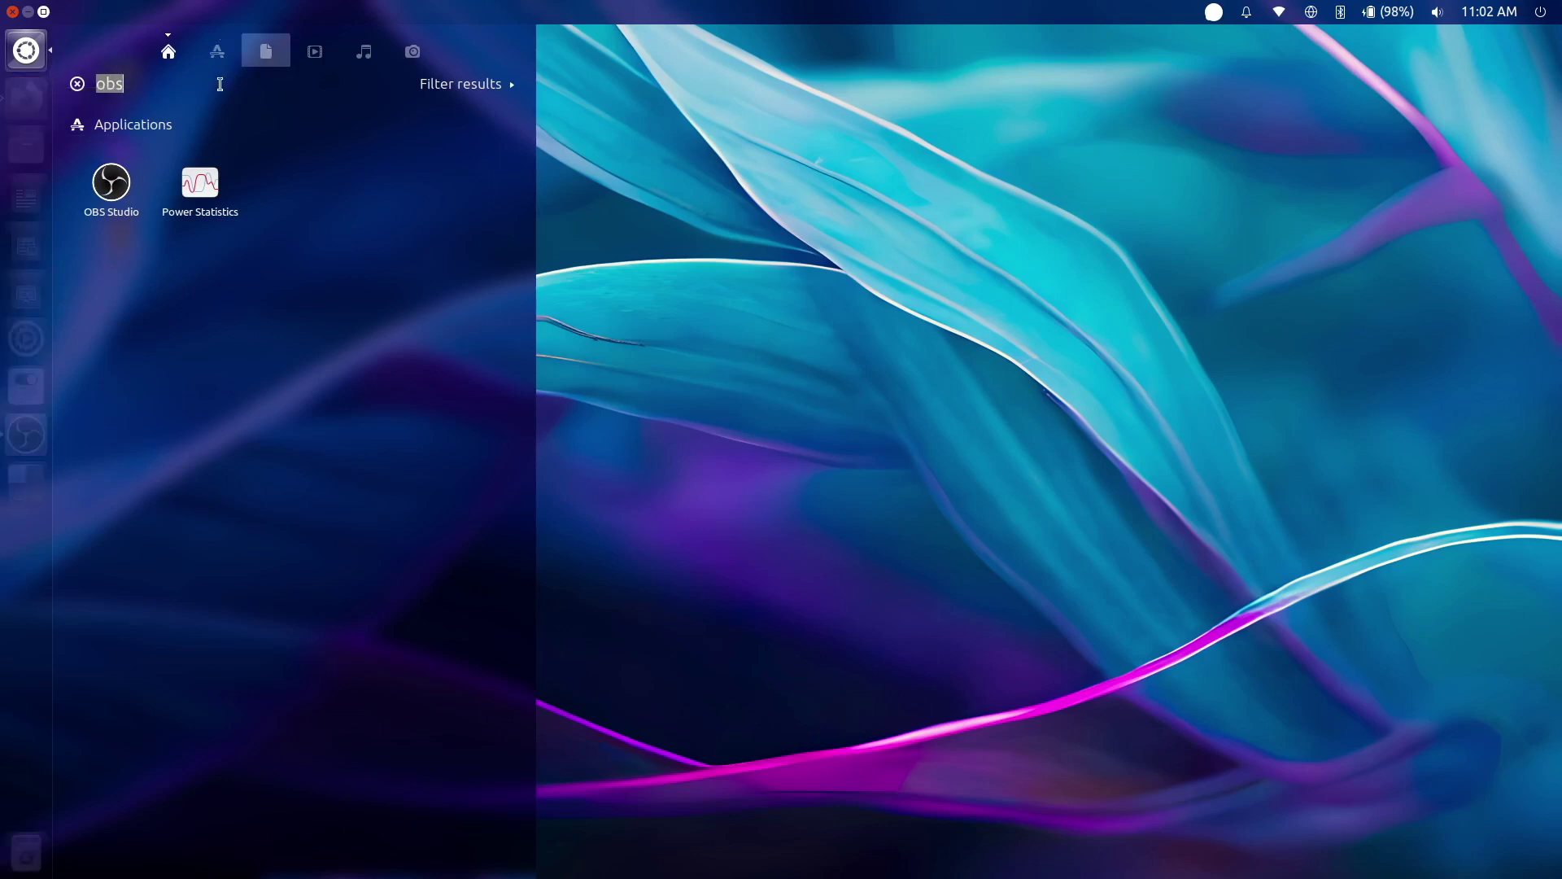
pyautogui.click(29, 67)
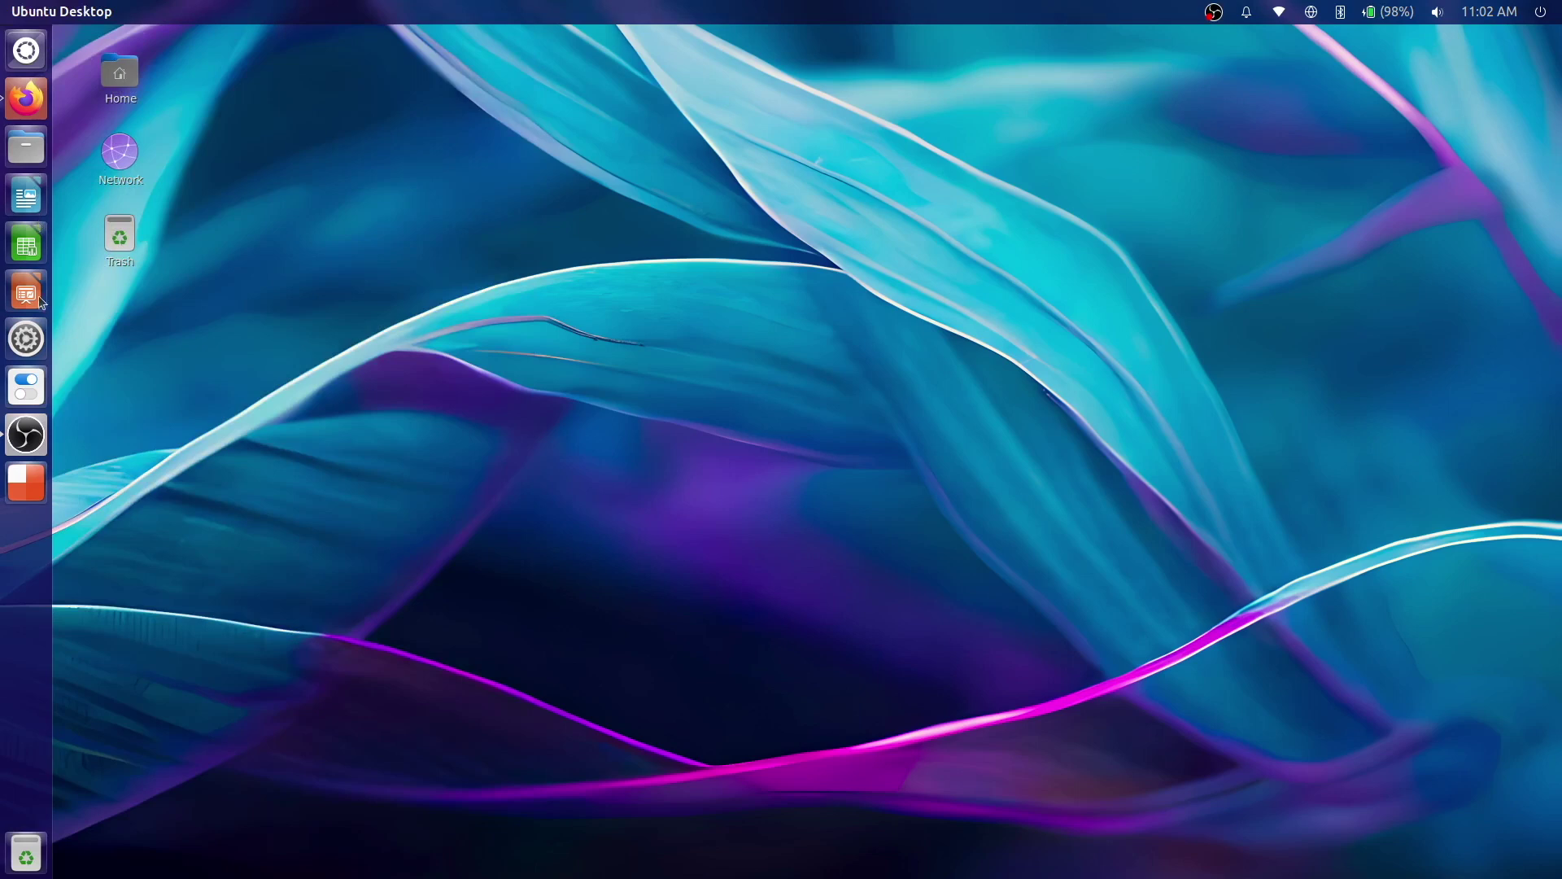
# Step: Check the Unity Tweak Tool and Workspace Switcher launcher quick lists, then dismiss them
pyautogui.rightClick(43, 403)
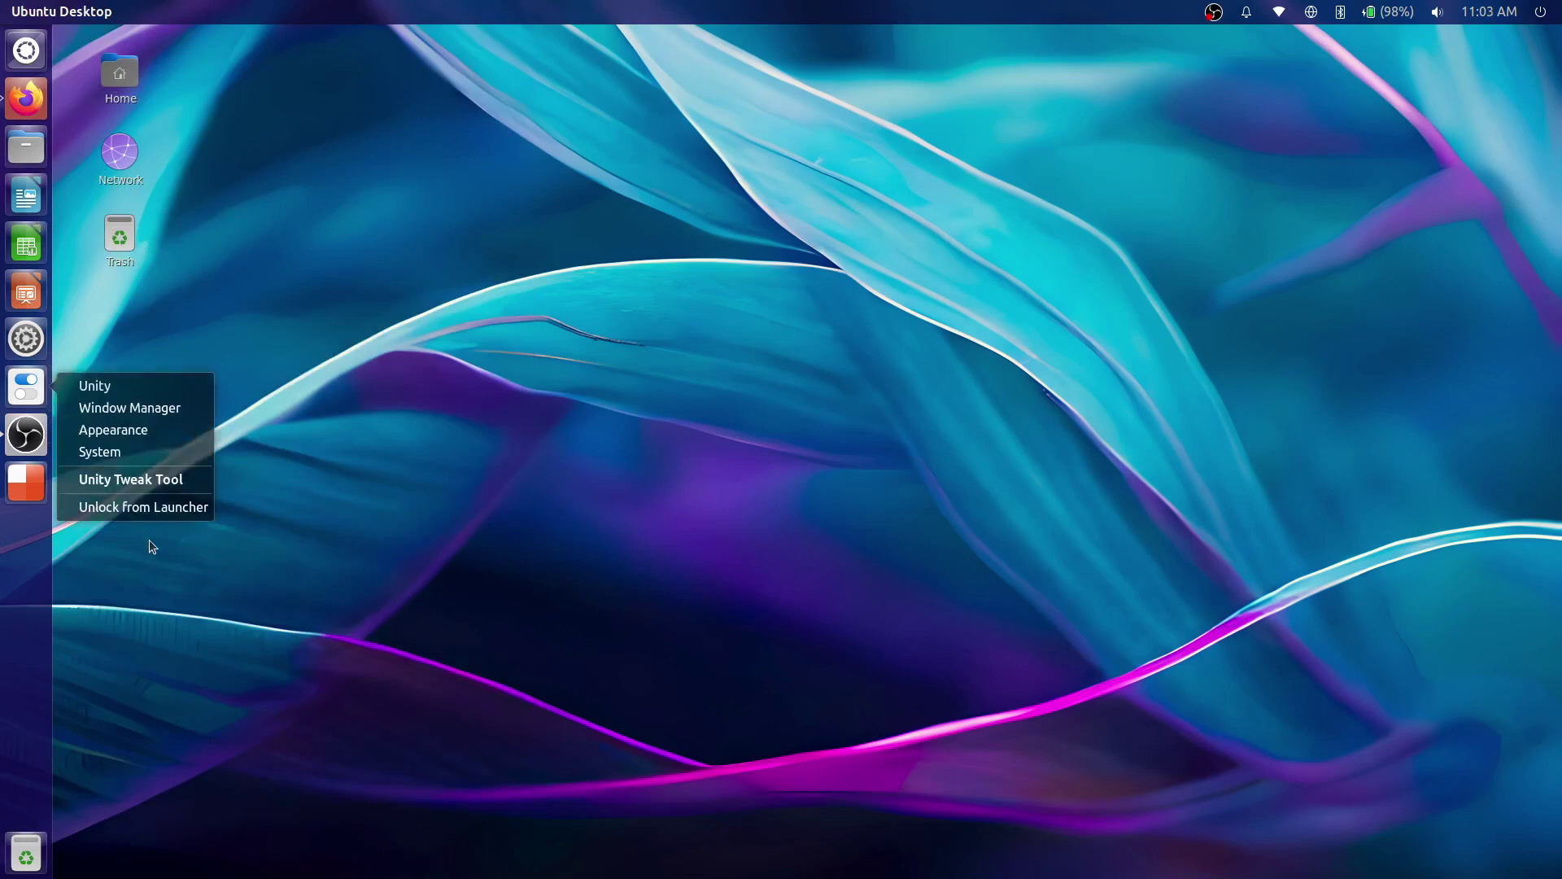
pyautogui.rightClick(23, 494)
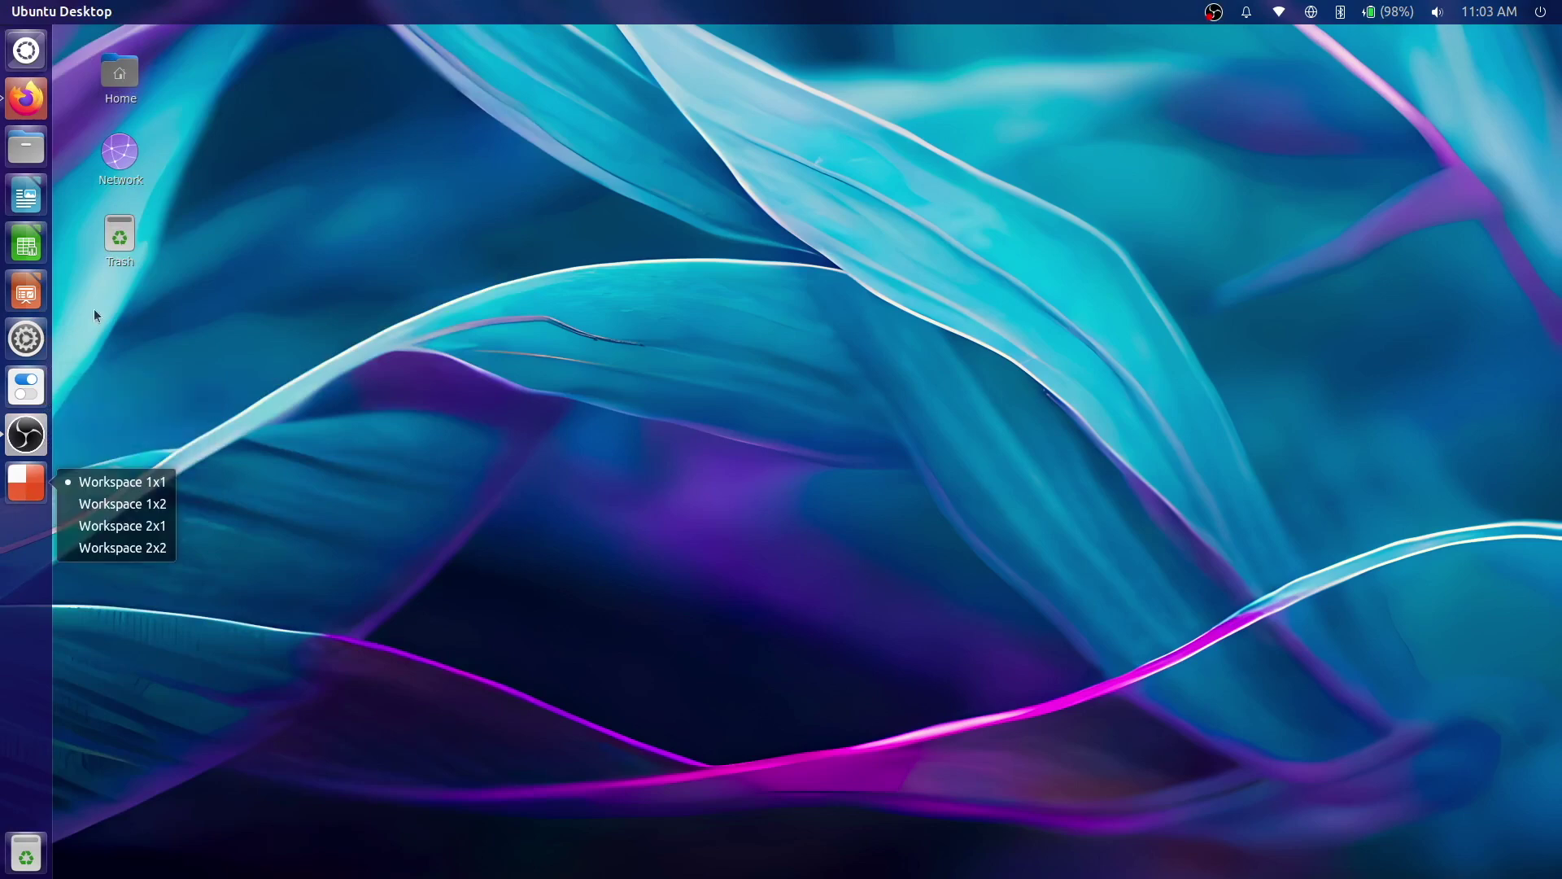
pyautogui.click(170, 366)
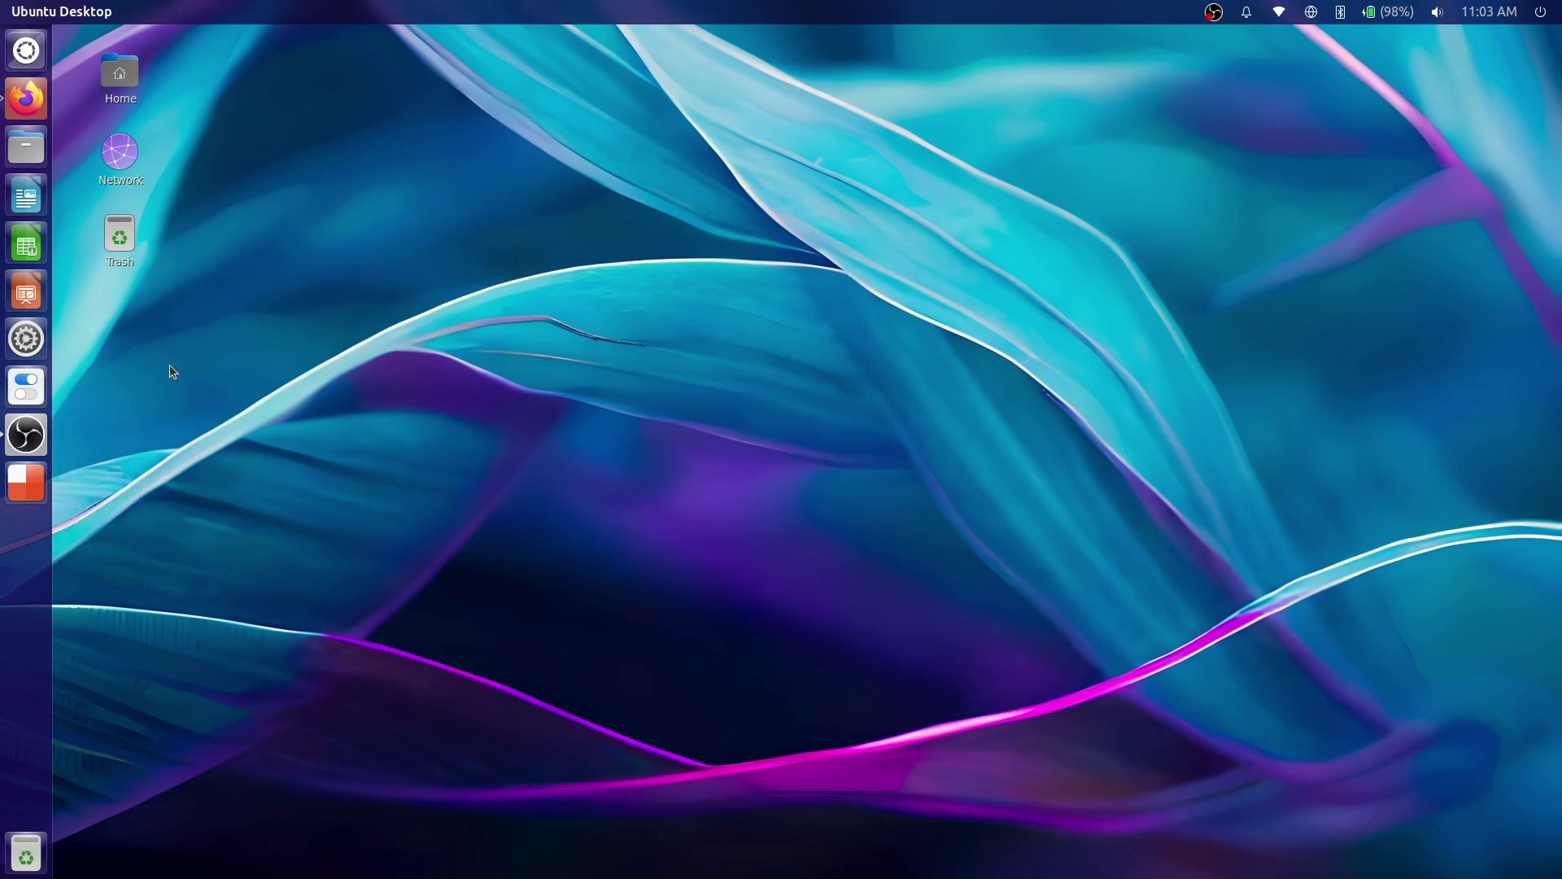
# Step: Open Indicator Notifications Settings from the notification bell and centre its window
pyautogui.click(1244, 16)
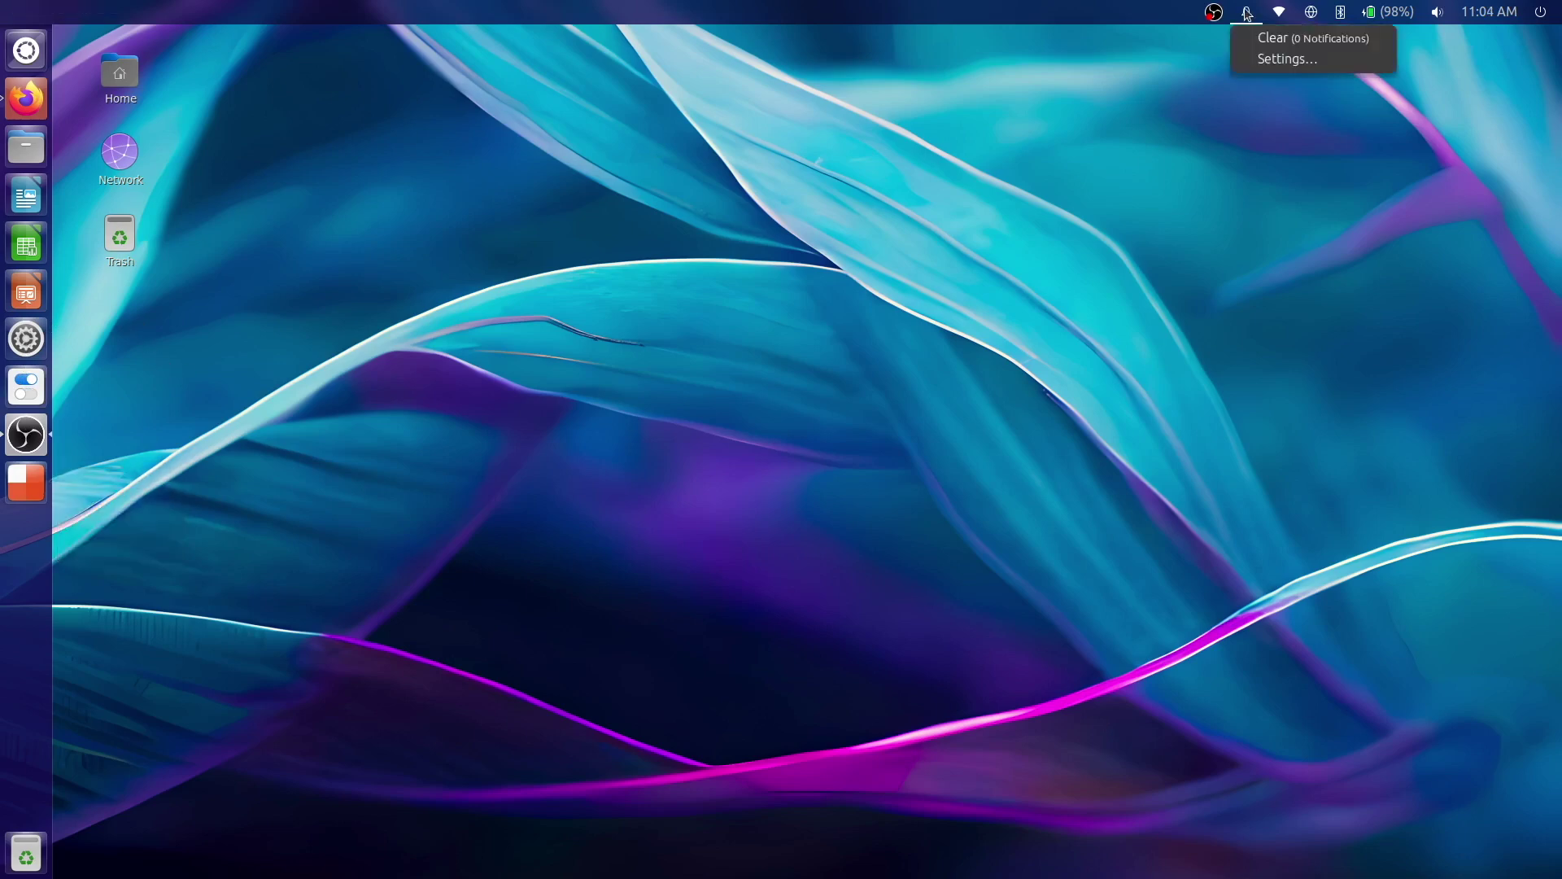
pyautogui.click(1260, 60)
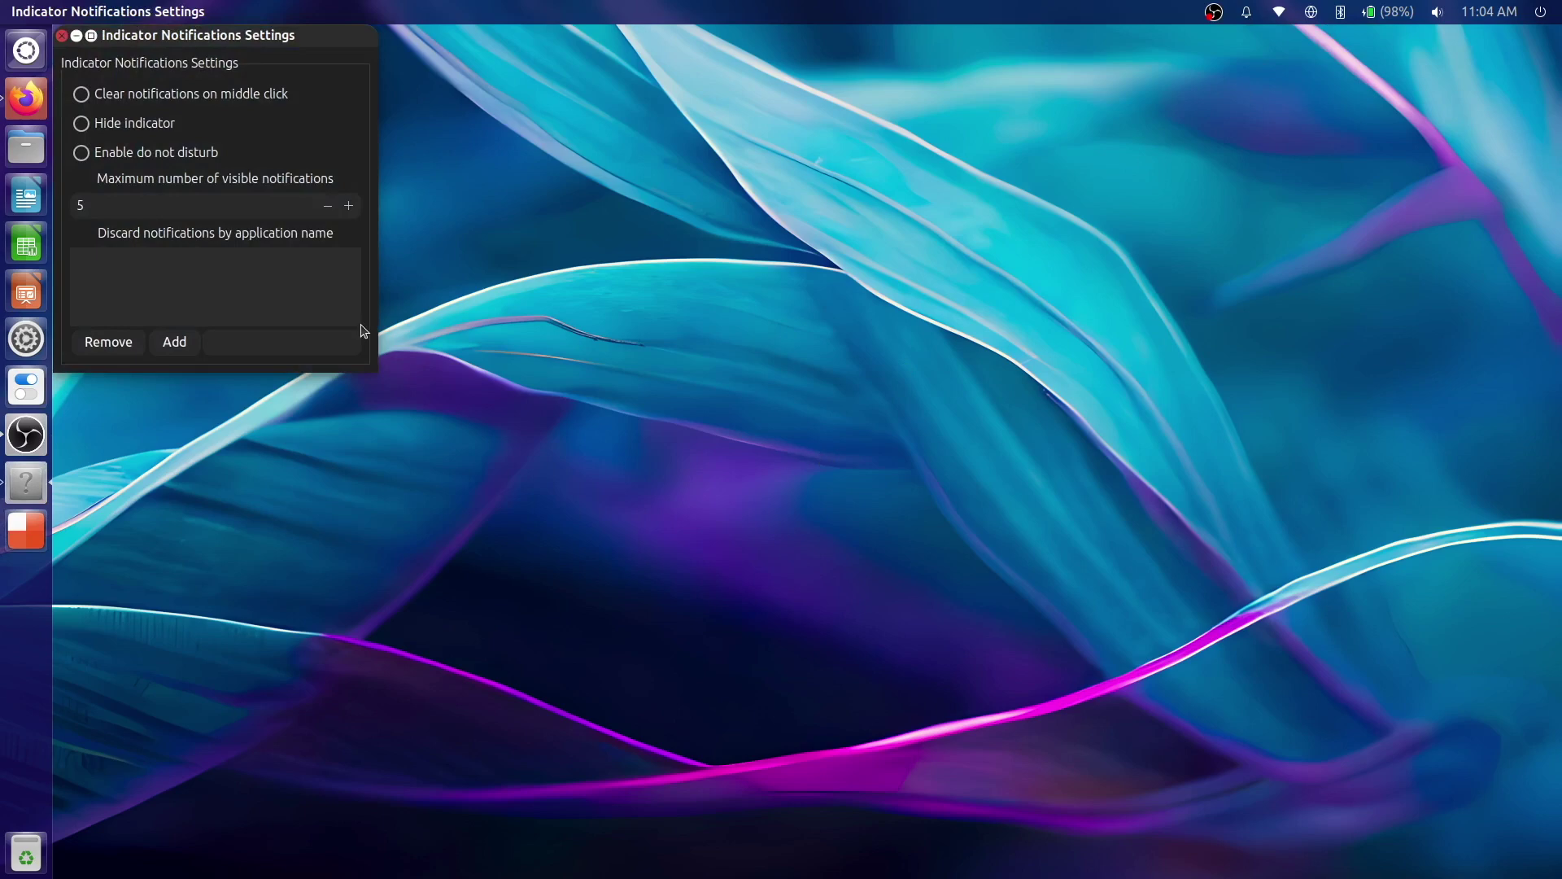
pyautogui.moveTo(317, 46); pyautogui.dragTo(827, 375)
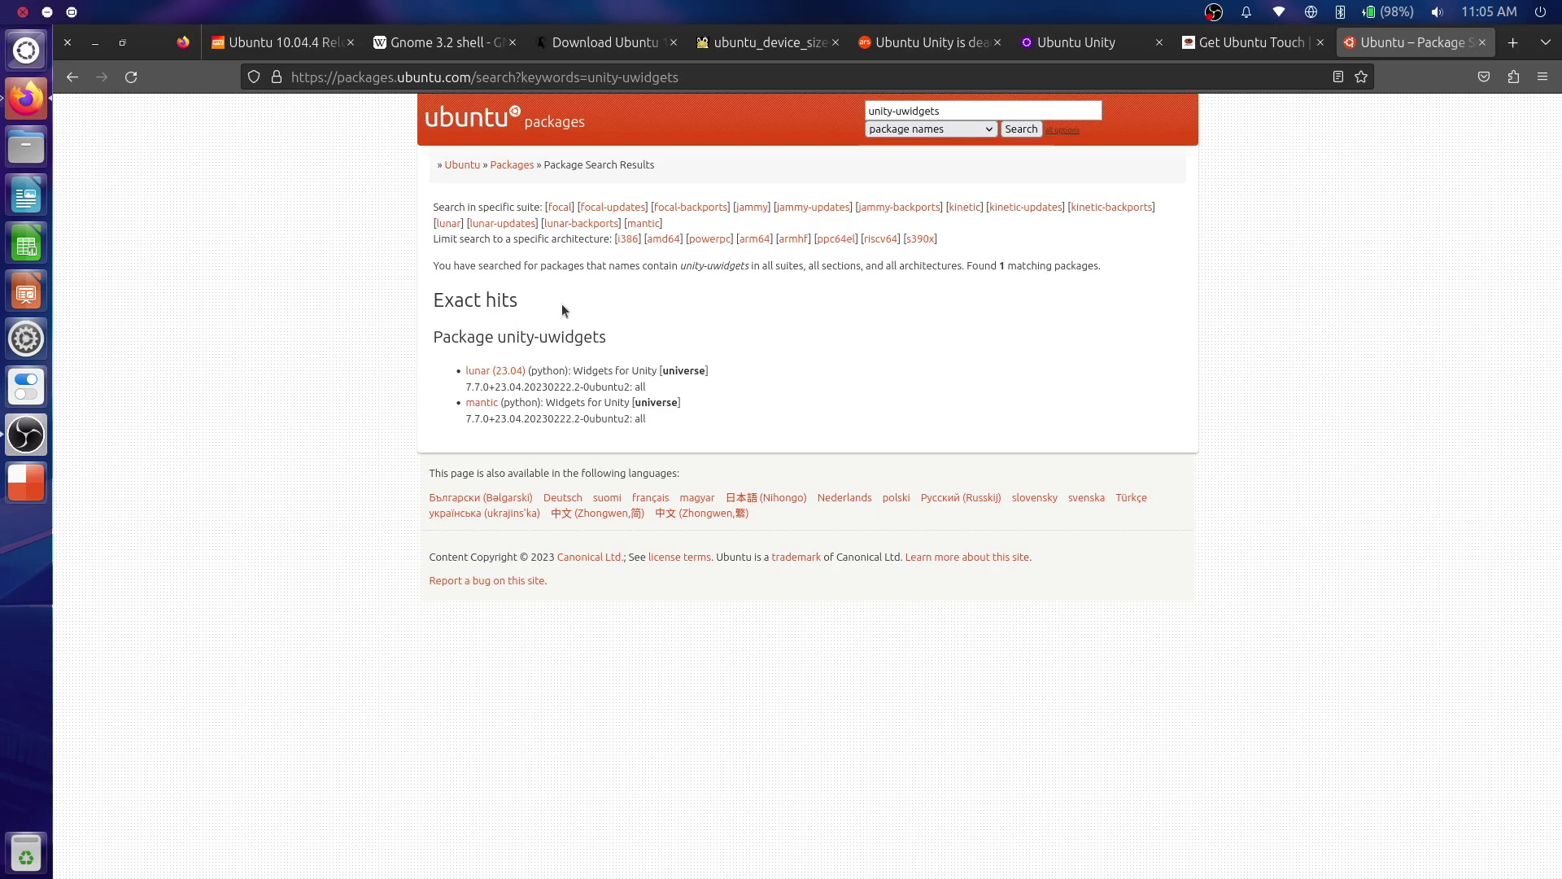
# Step: Zoom the UbuntuUpdates unity-uwidgets page to 150% and scroll to the Changelog and back
pyautogui.hotkey('ctrl', '+')
pyautogui.hotkey('ctrl', '+')
pyautogui.hotkey('ctrl', '+')
pyautogui.hotkey('ctrl', '+')
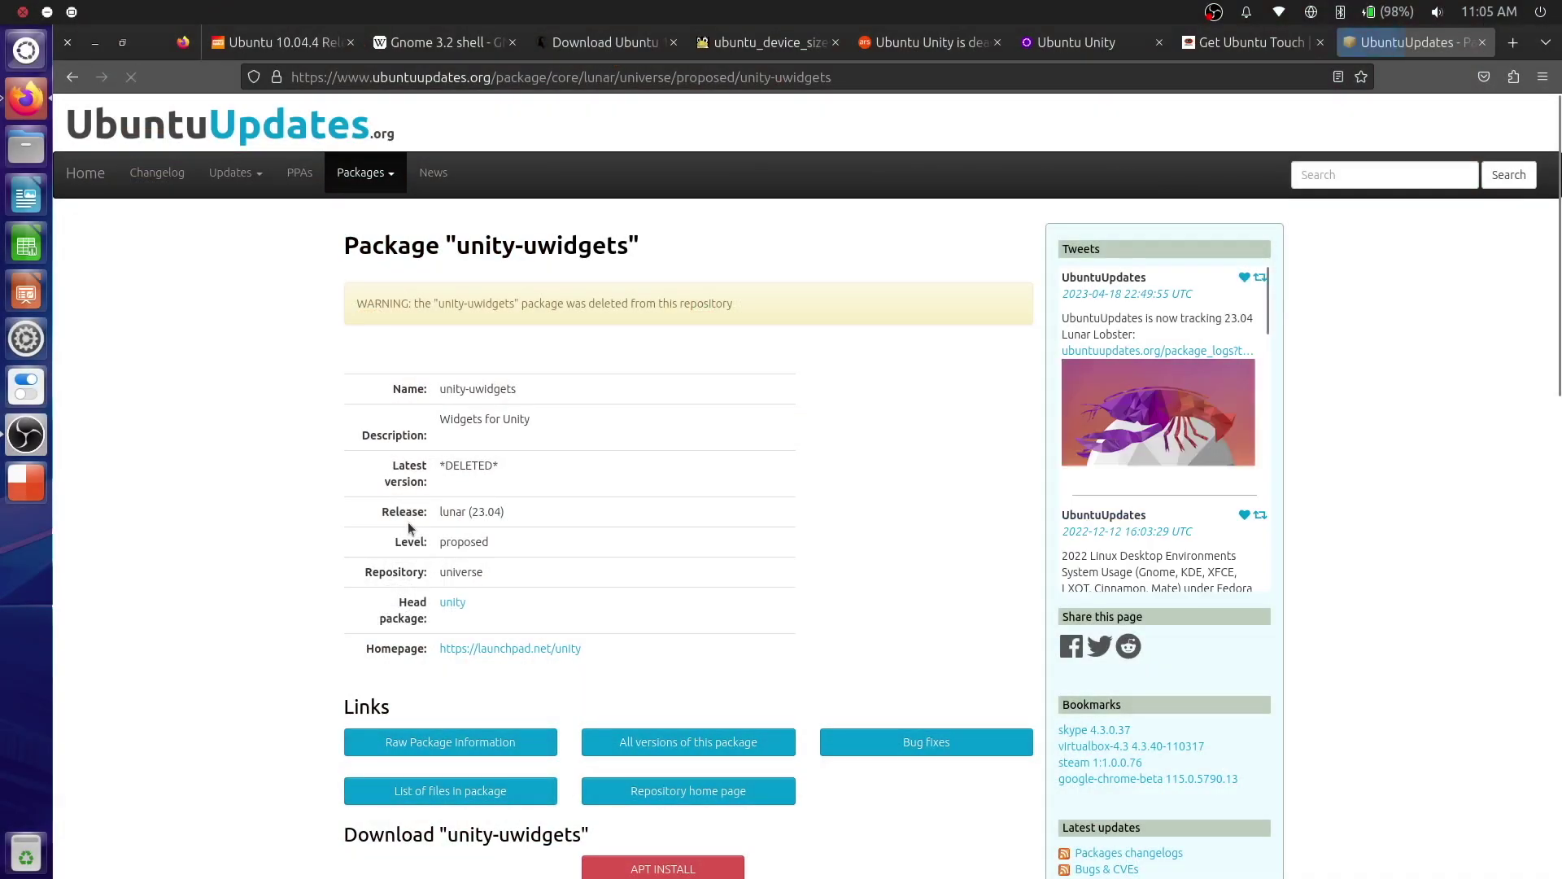
pyautogui.scroll(-7, 408, 521)
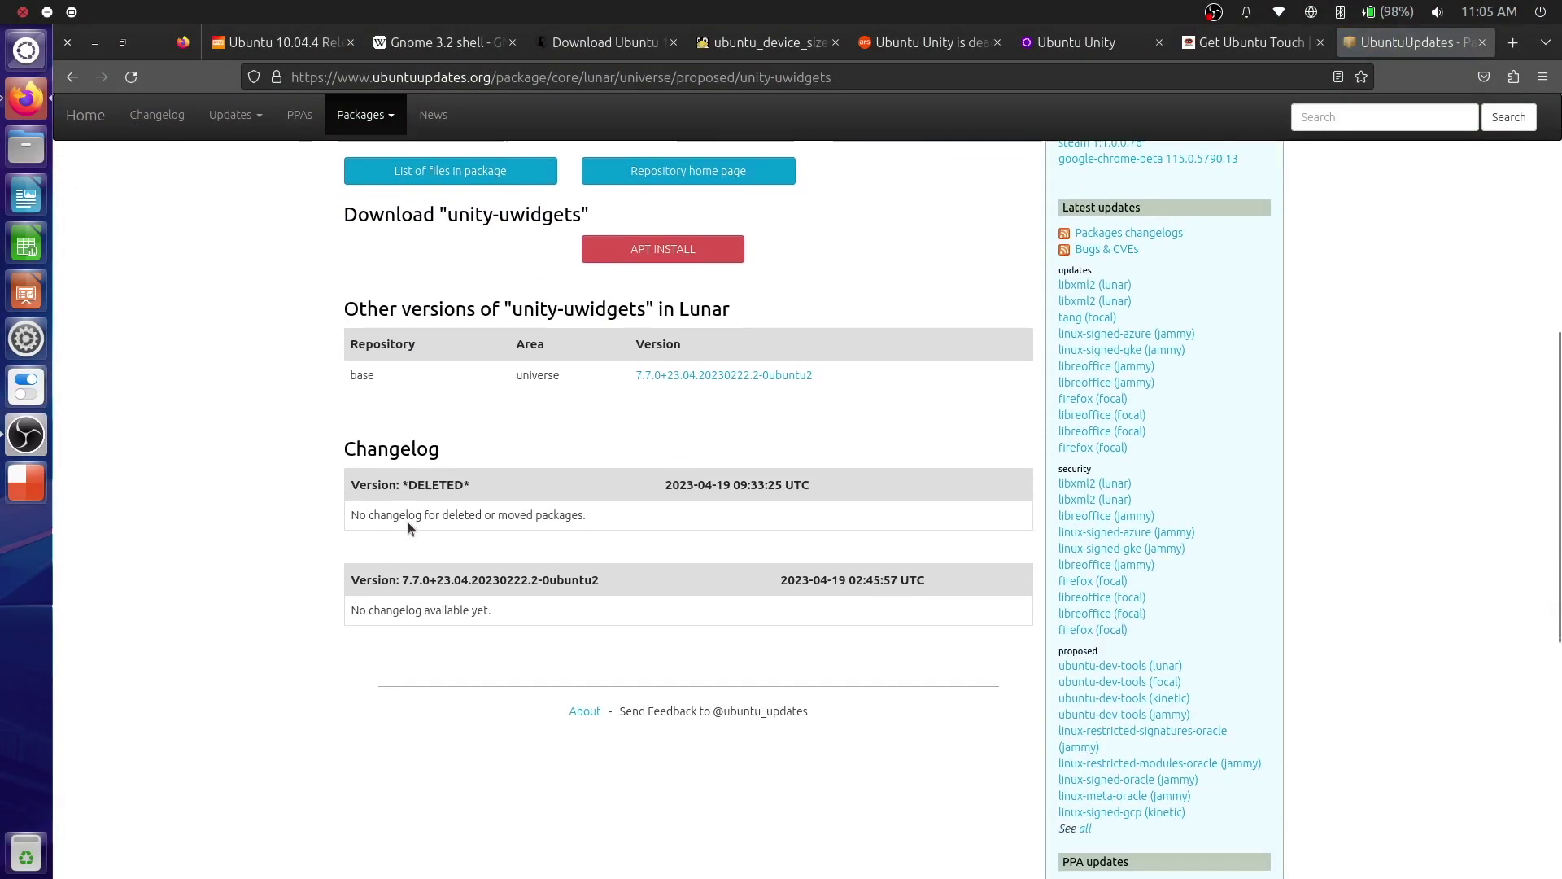
pyautogui.scroll(7, 408, 520)
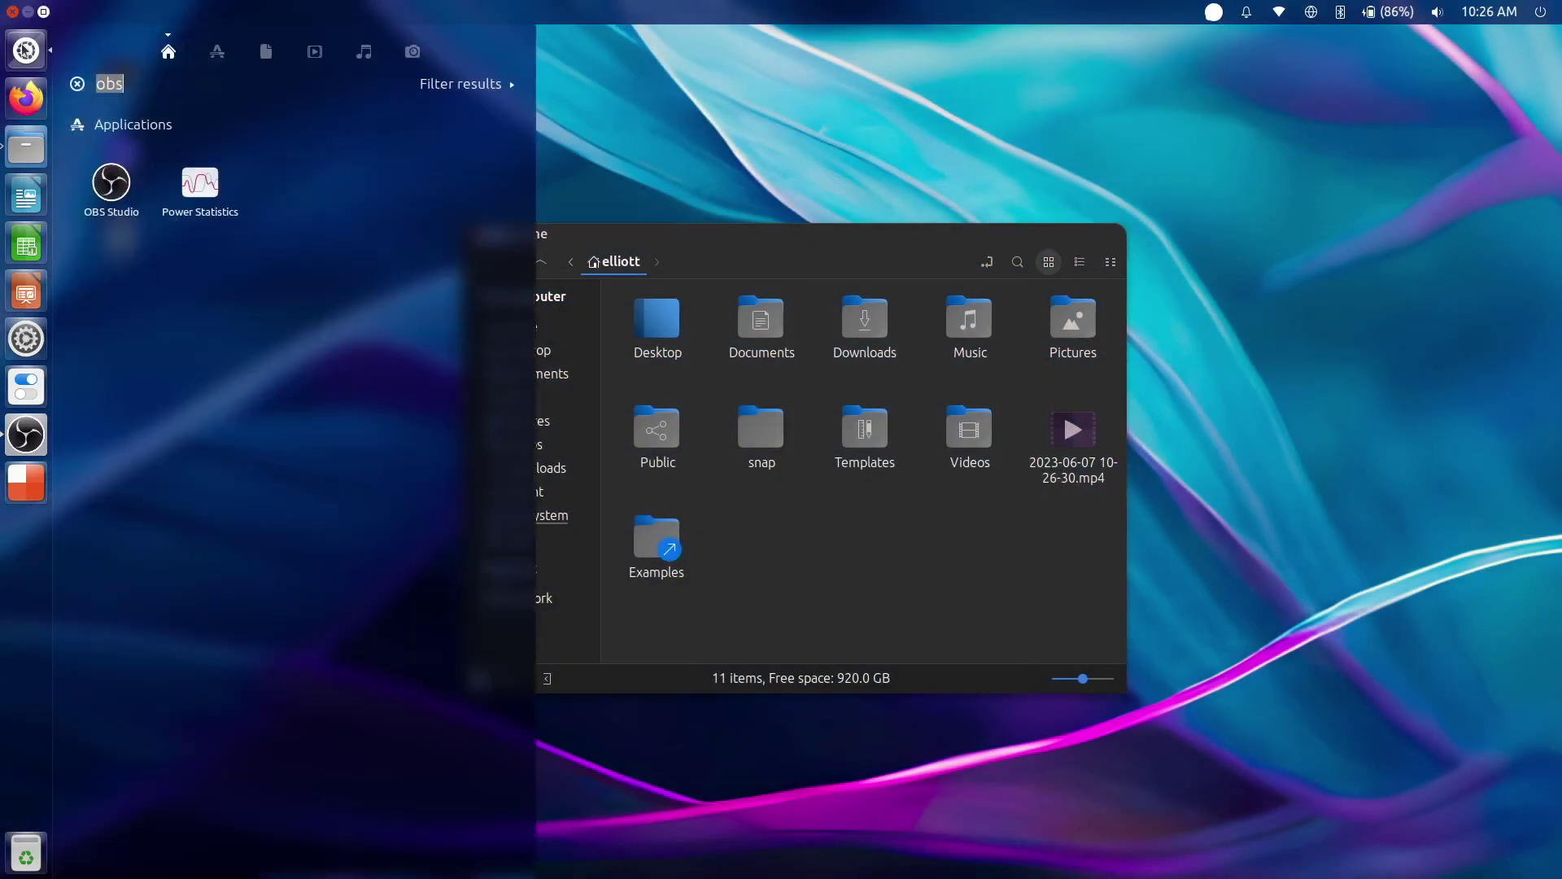
# Step: Close the Dash, move System Settings down-left, and show its Appearance page
pyautogui.click(25, 51)
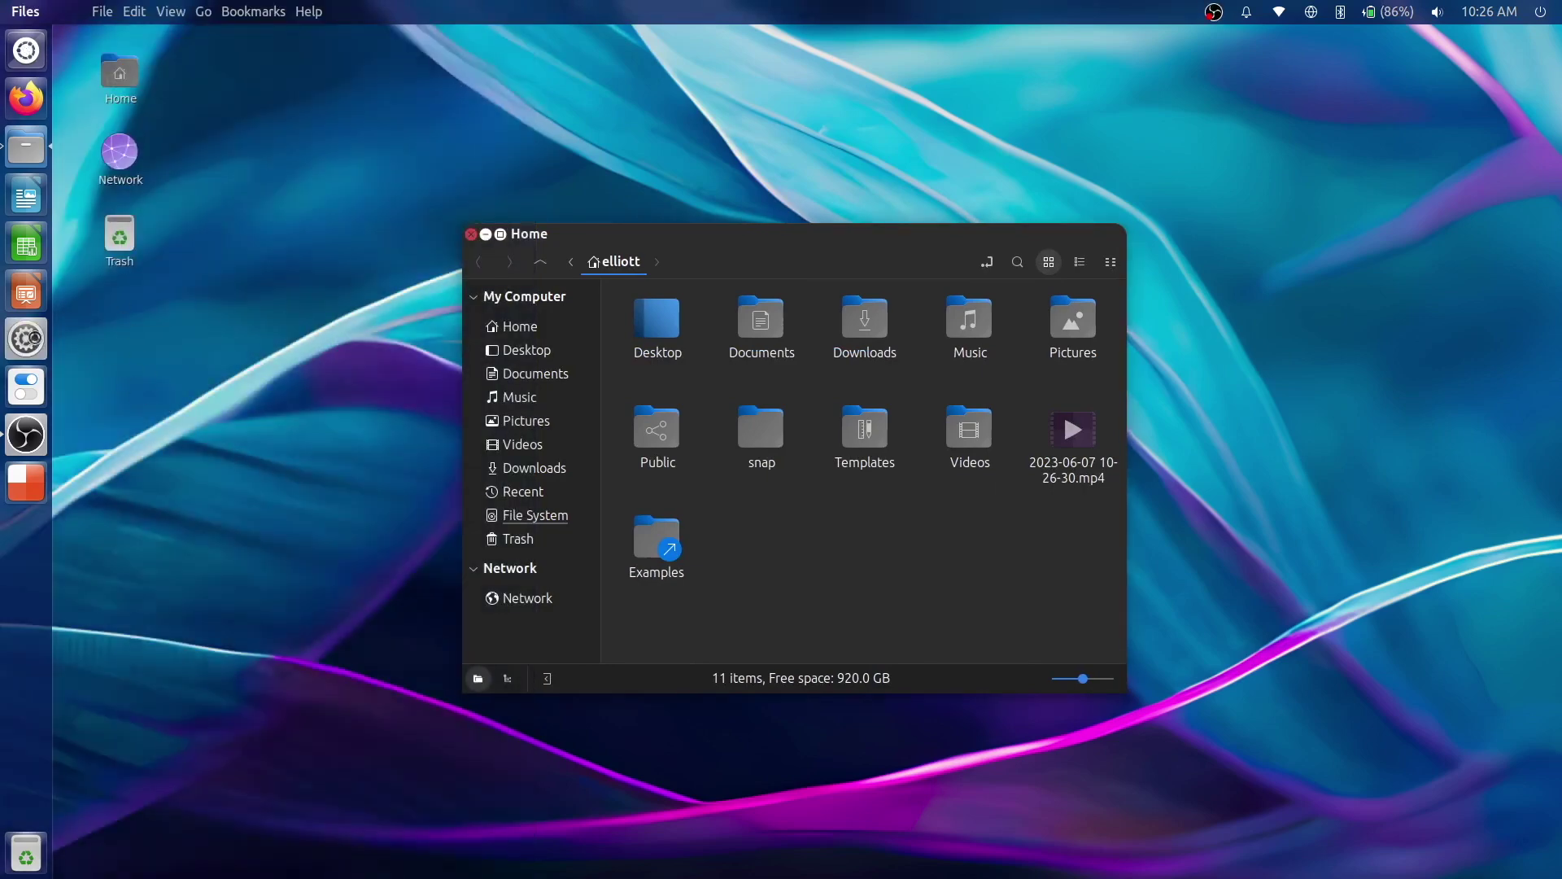
pyautogui.moveTo(864, 153); pyautogui.dragTo(527, 239)
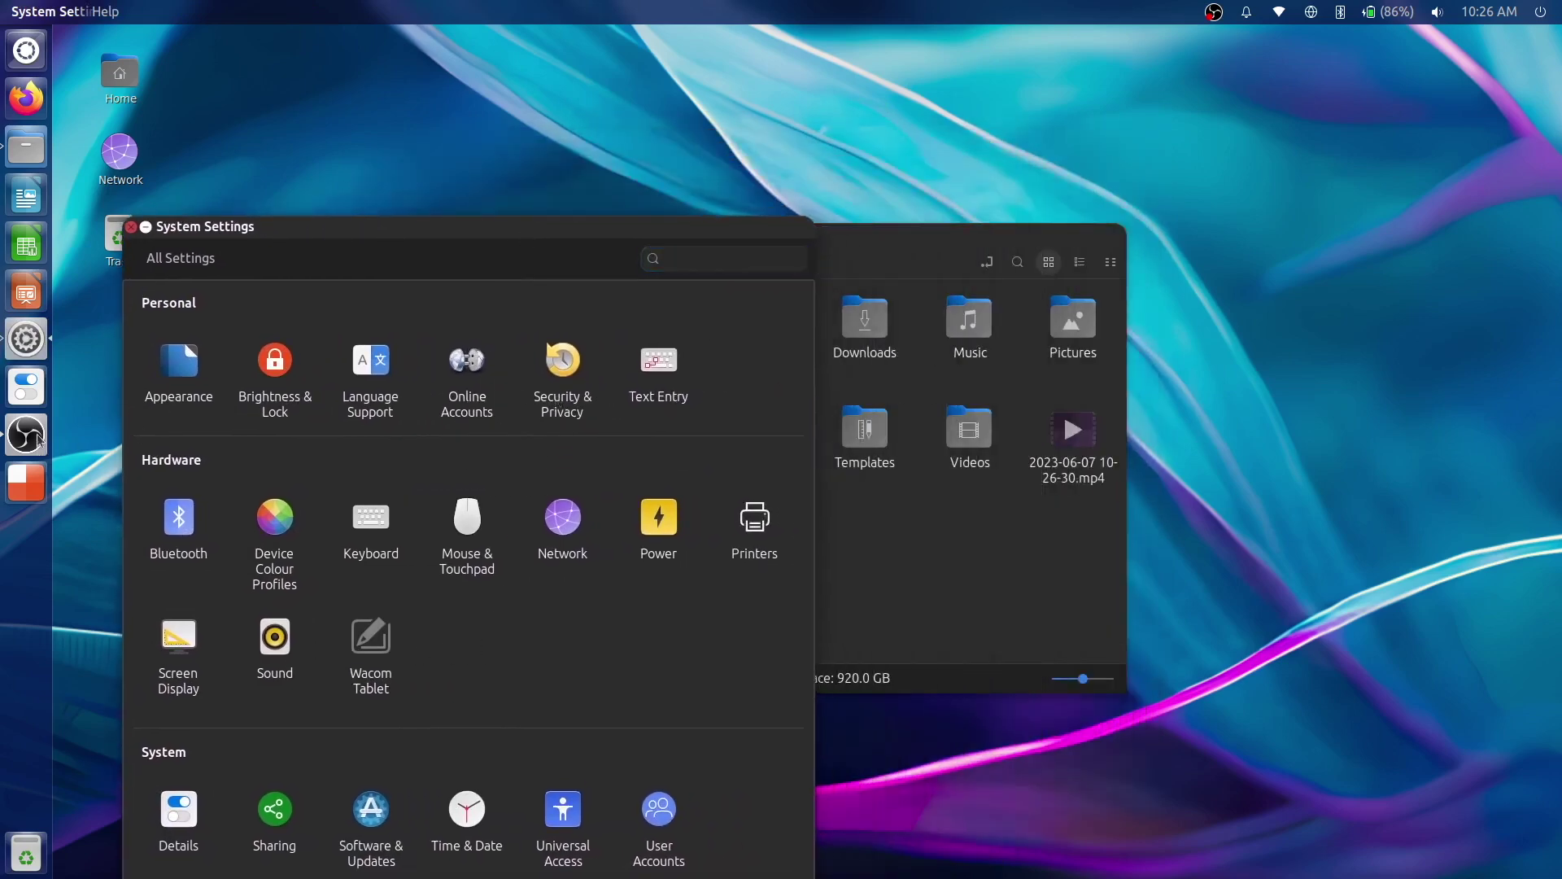
pyautogui.click(143, 381)
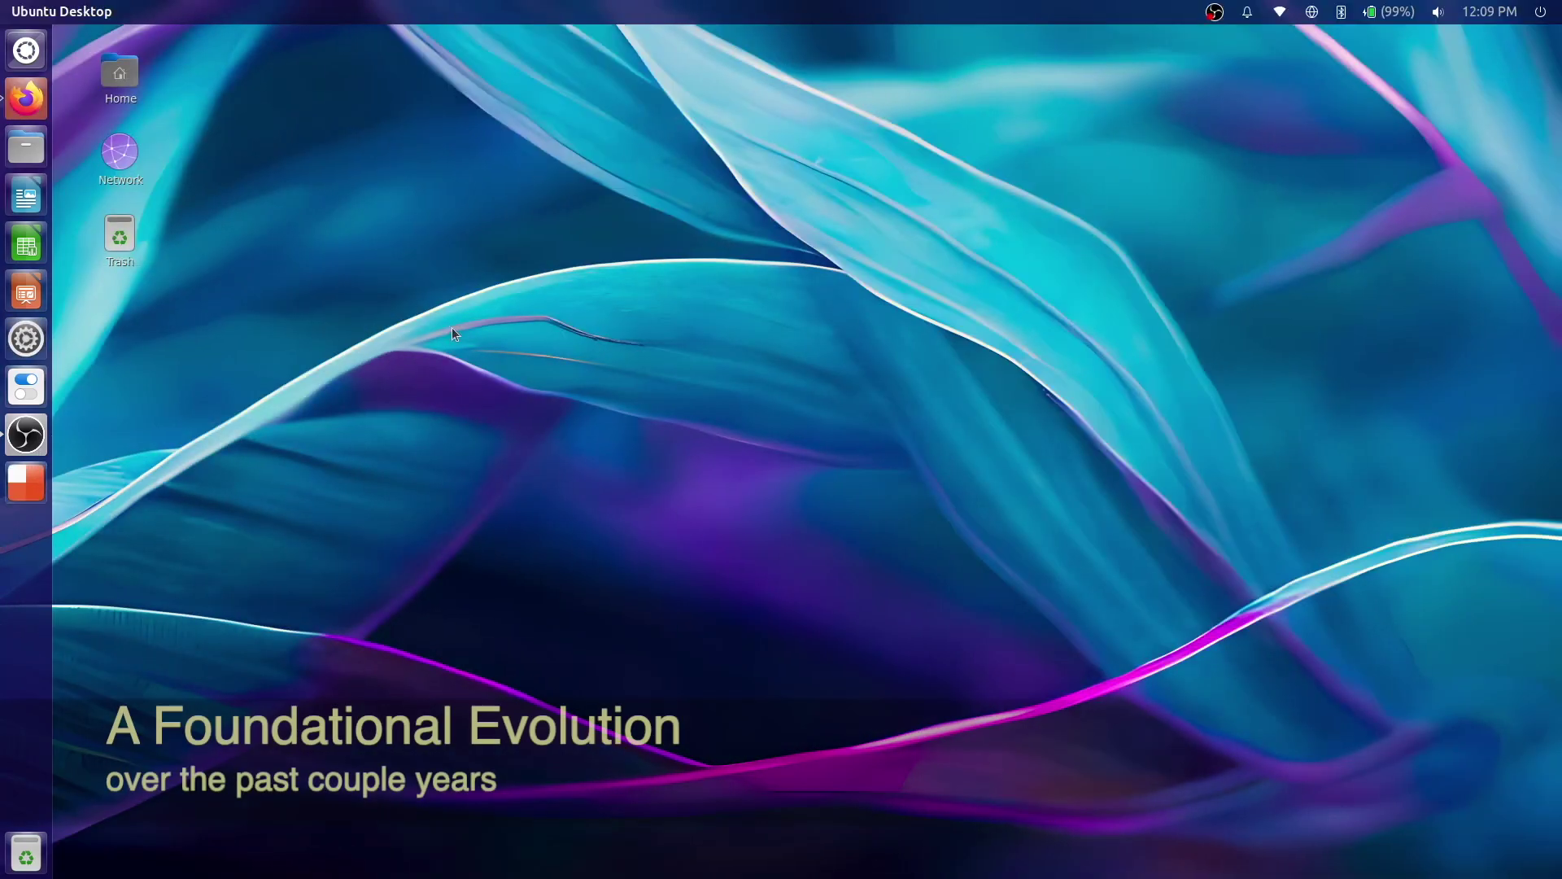
pyautogui.press('super')
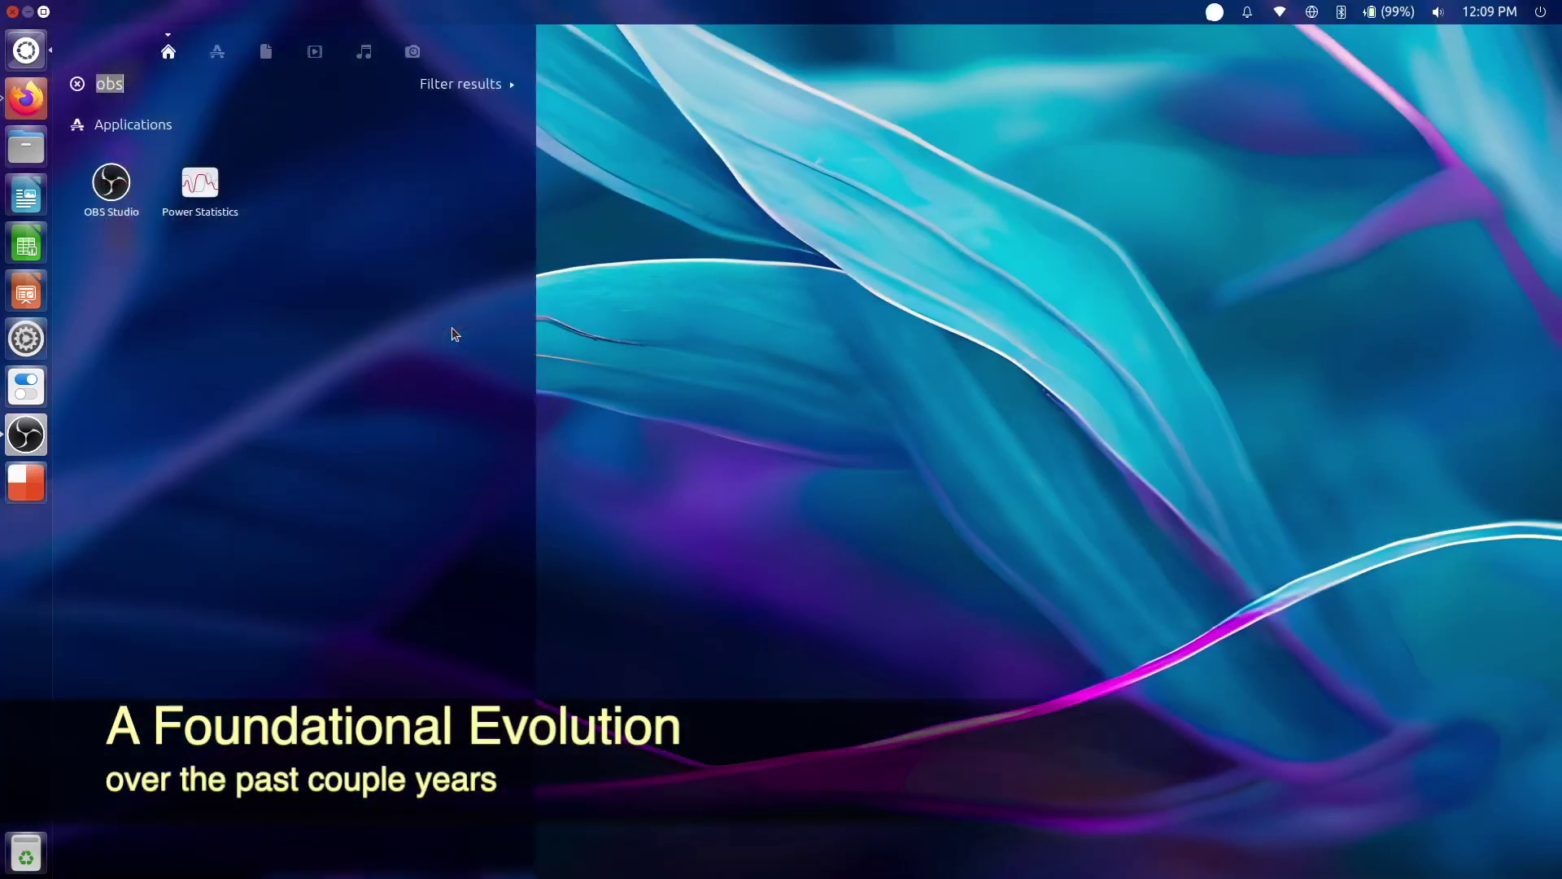
# Step: Launch Synaptic Package Manager via the Dash with 'synap', authenticate, and move its window higher
pyautogui.write('synaptic')
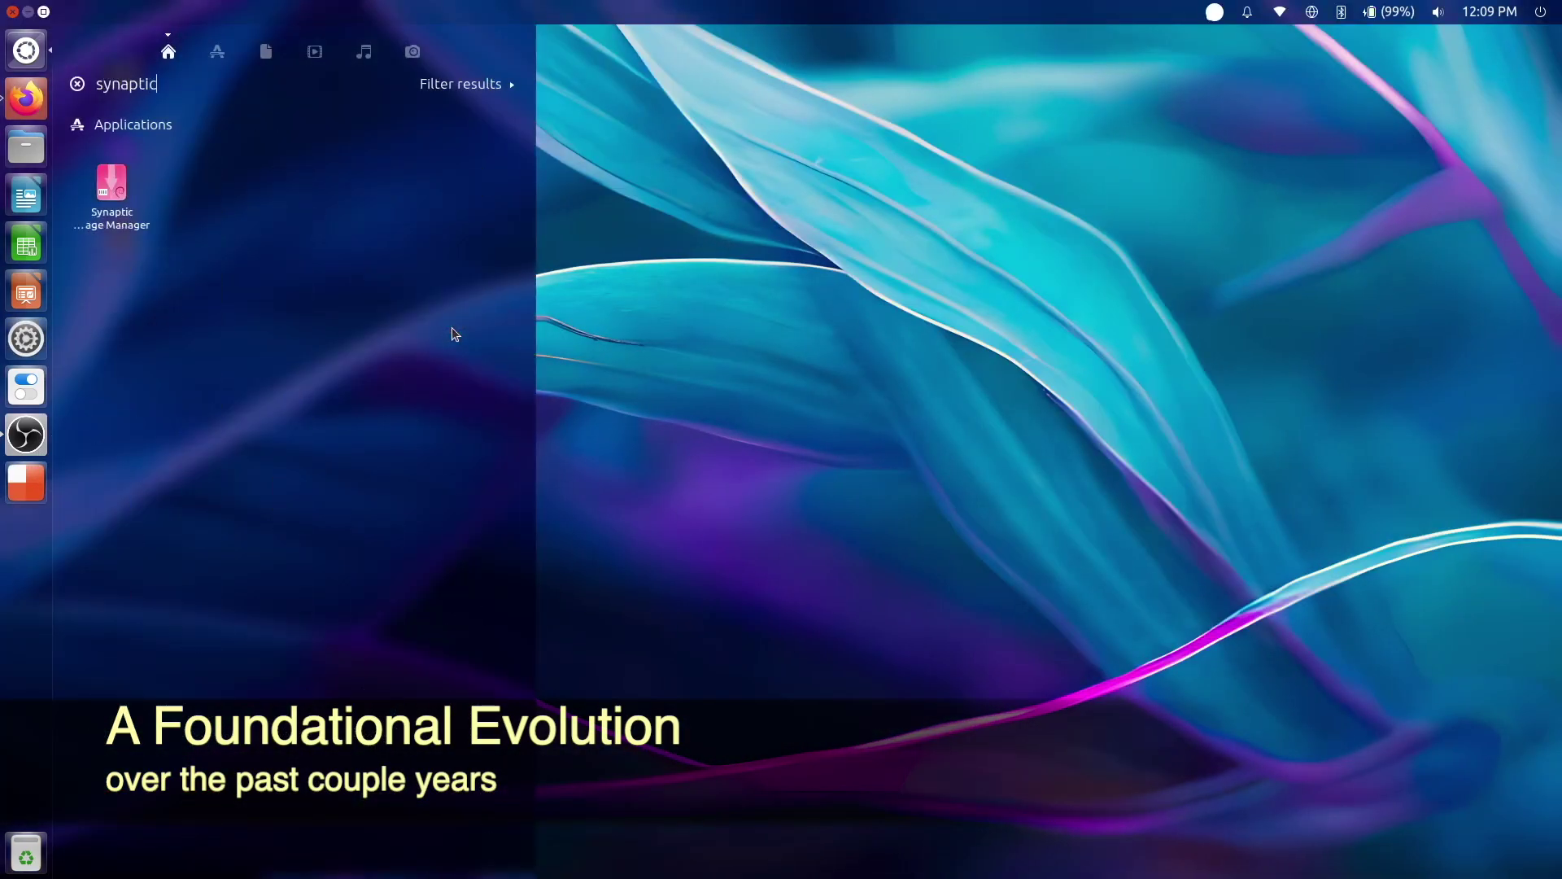
pyautogui.press('Return')
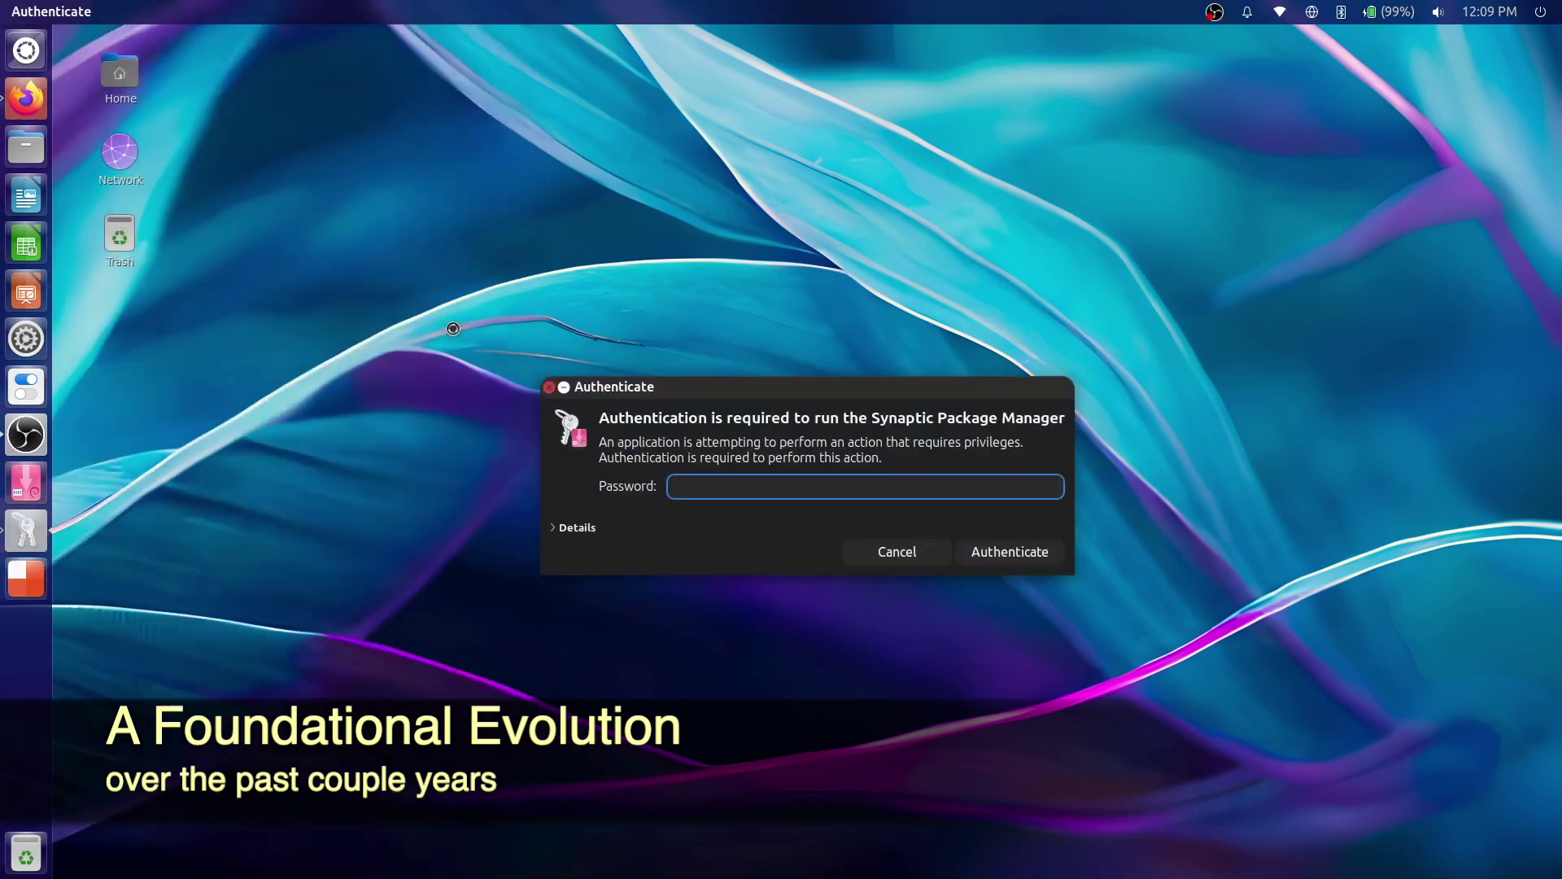
pyautogui.press('Return')
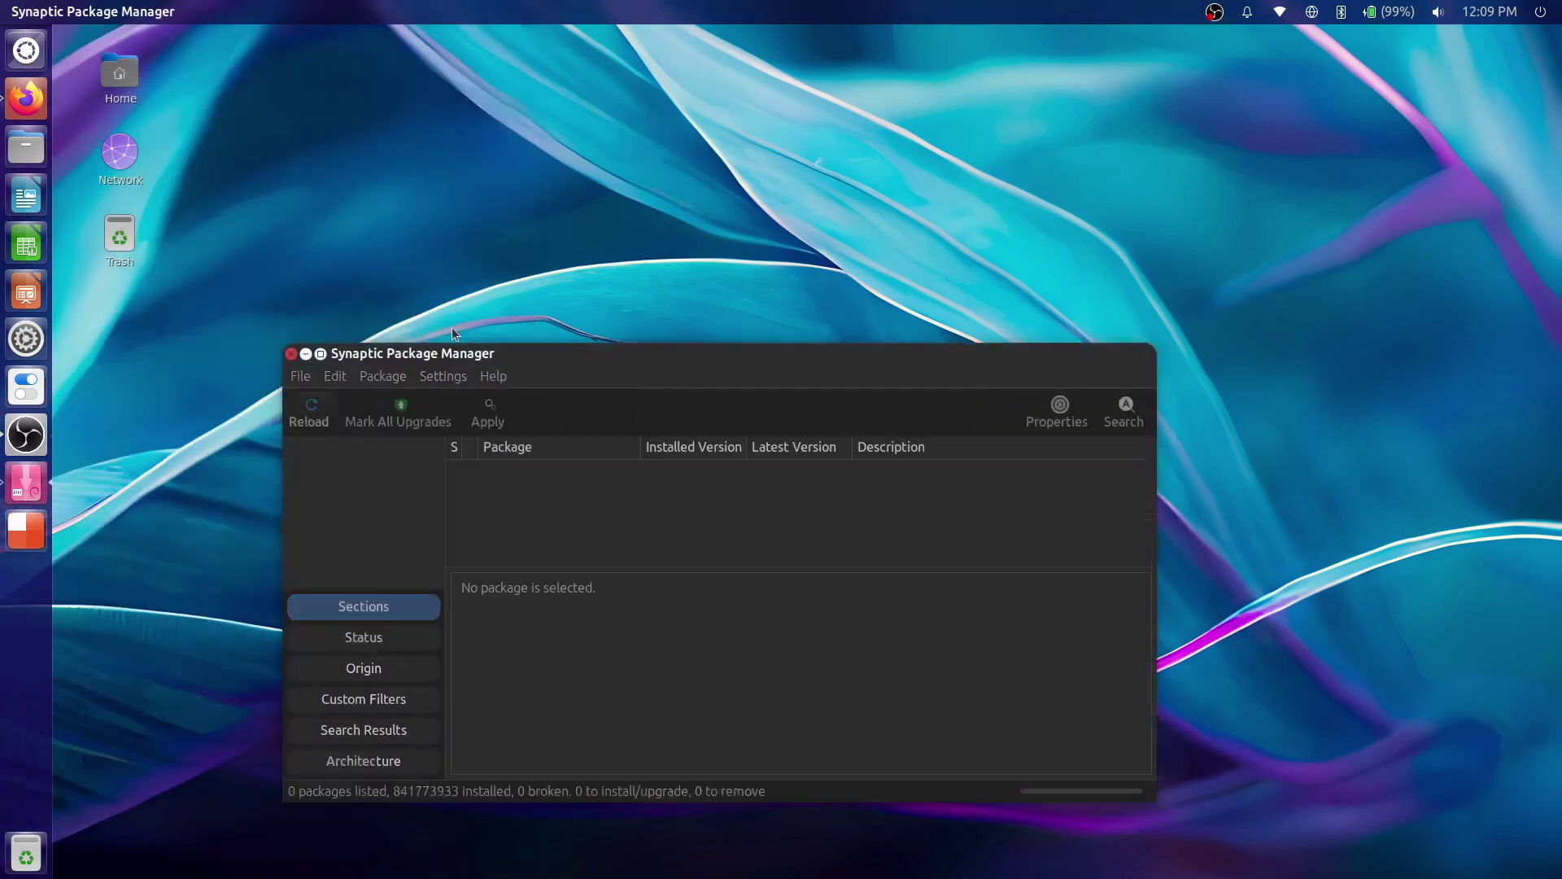
pyautogui.moveTo(660, 359); pyautogui.dragTo(664, 254)
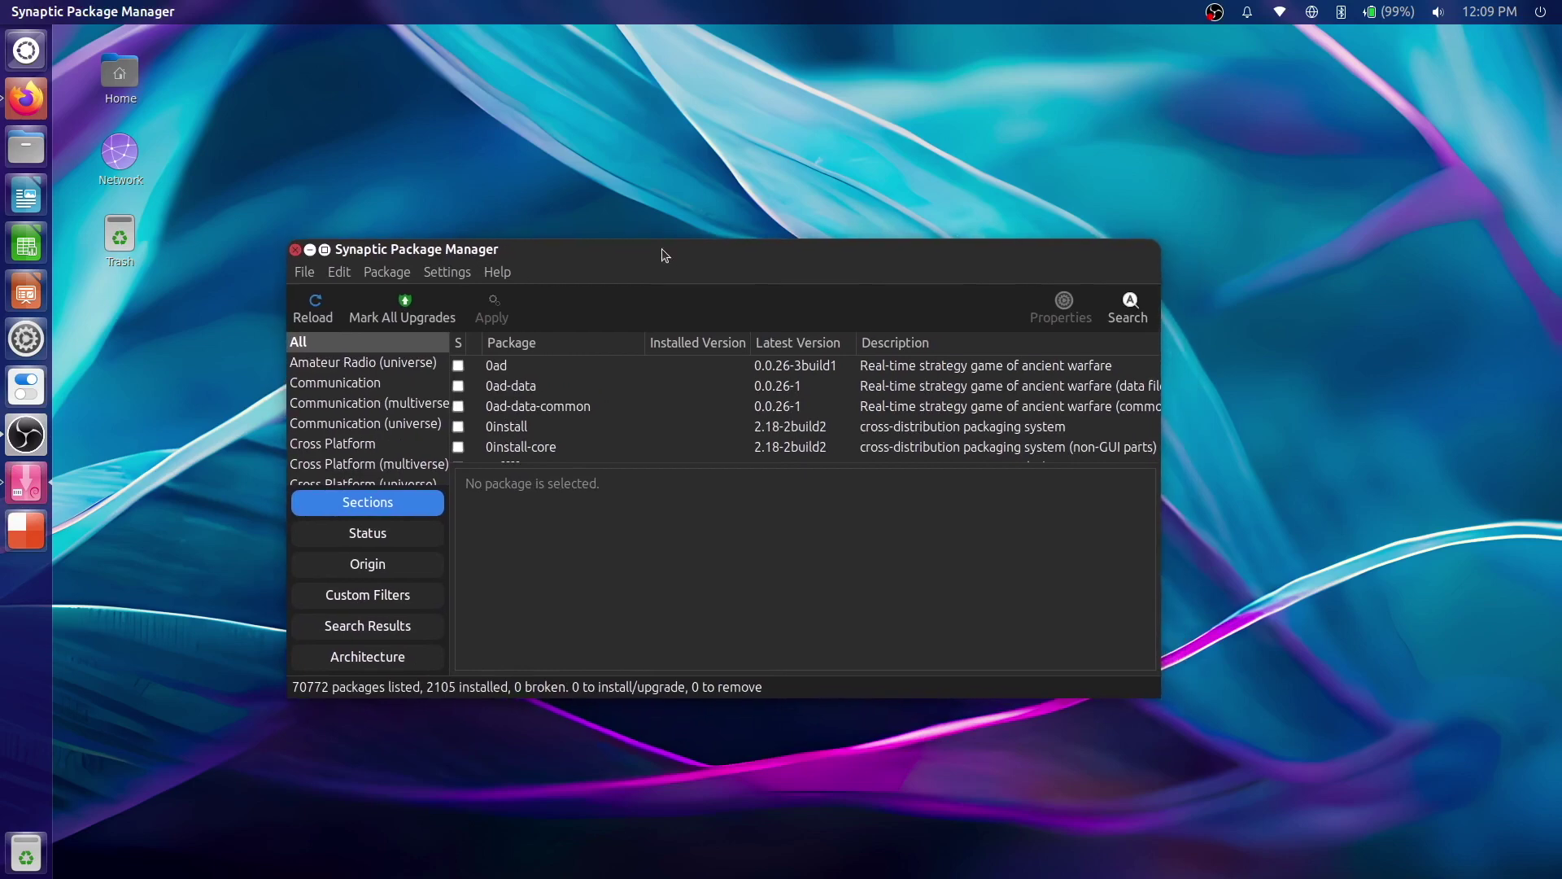
pyautogui.scroll(-10, 633, 427)
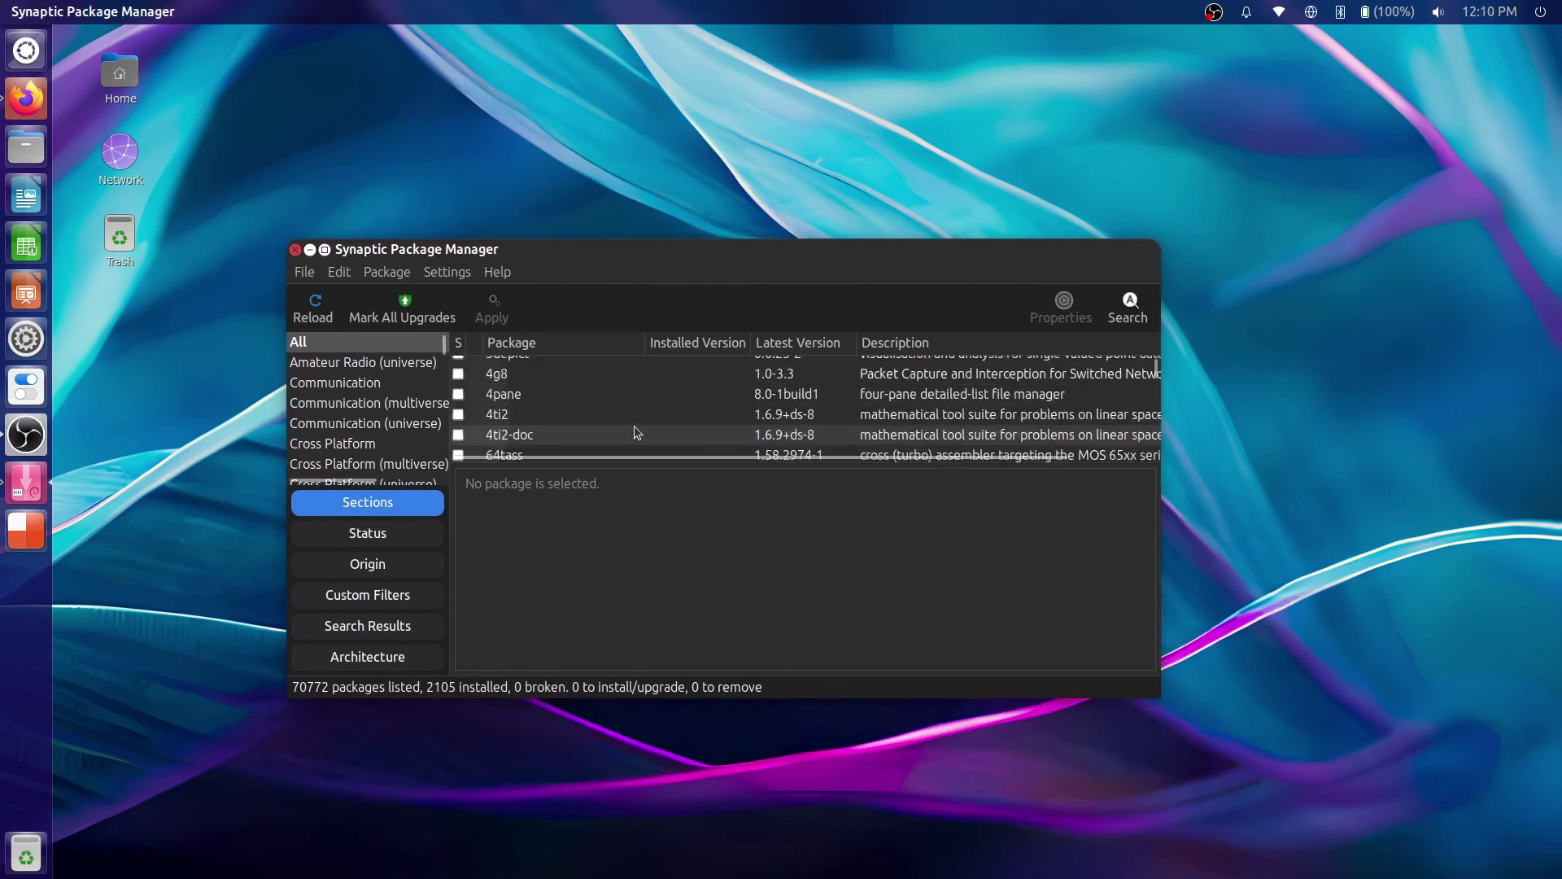
pyautogui.scroll(-1, 633, 426)
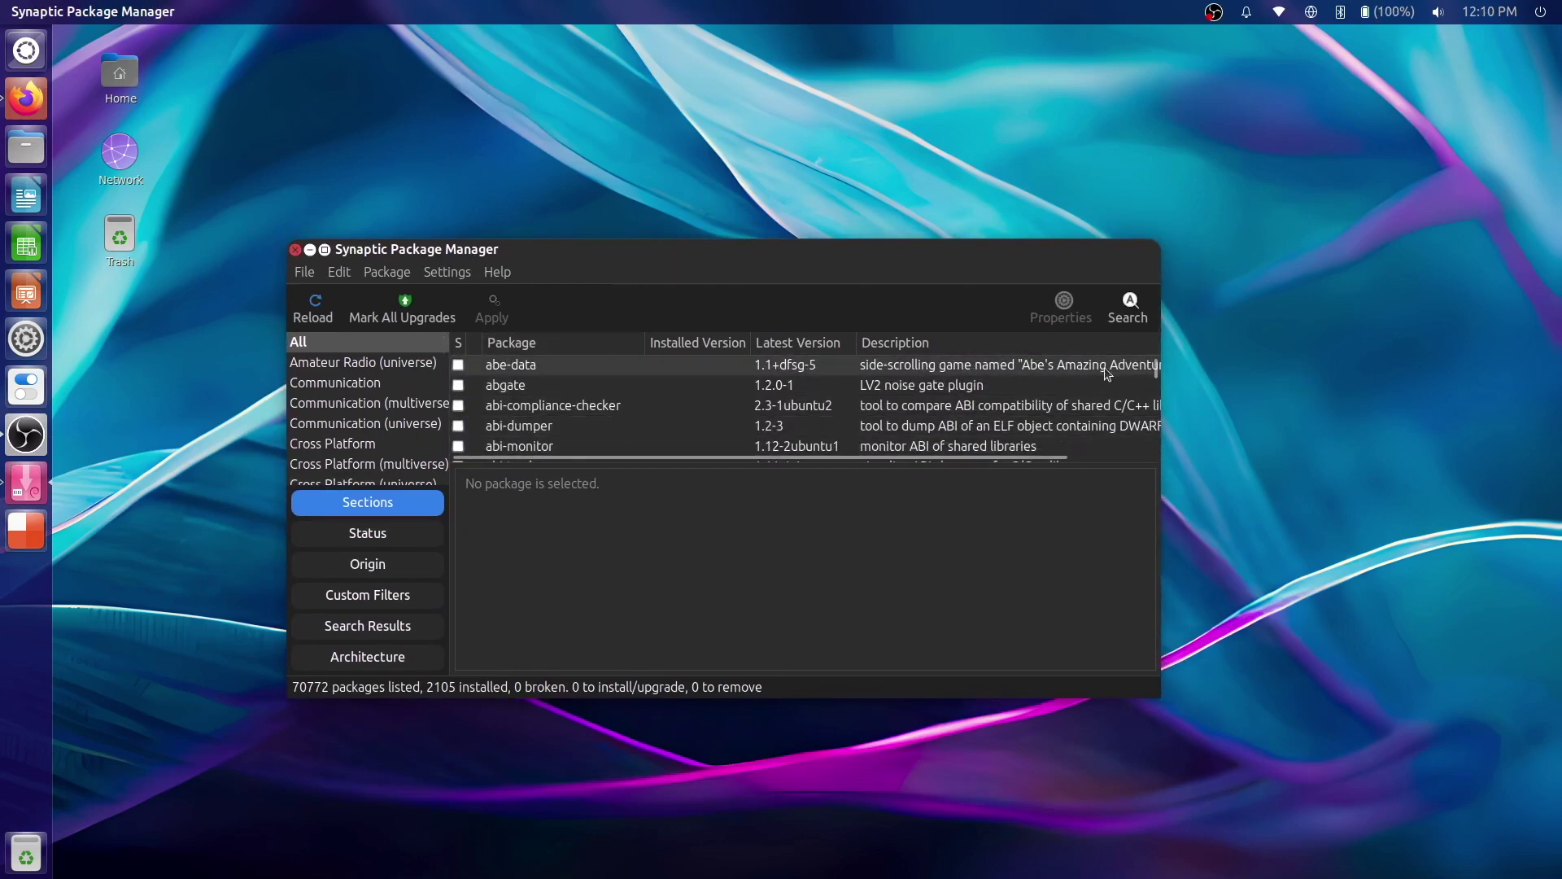
# Step: Search Synaptic for obs-studio, found installed at 29.0.2, then search the Dash for 'updater'
pyautogui.click(1130, 303)
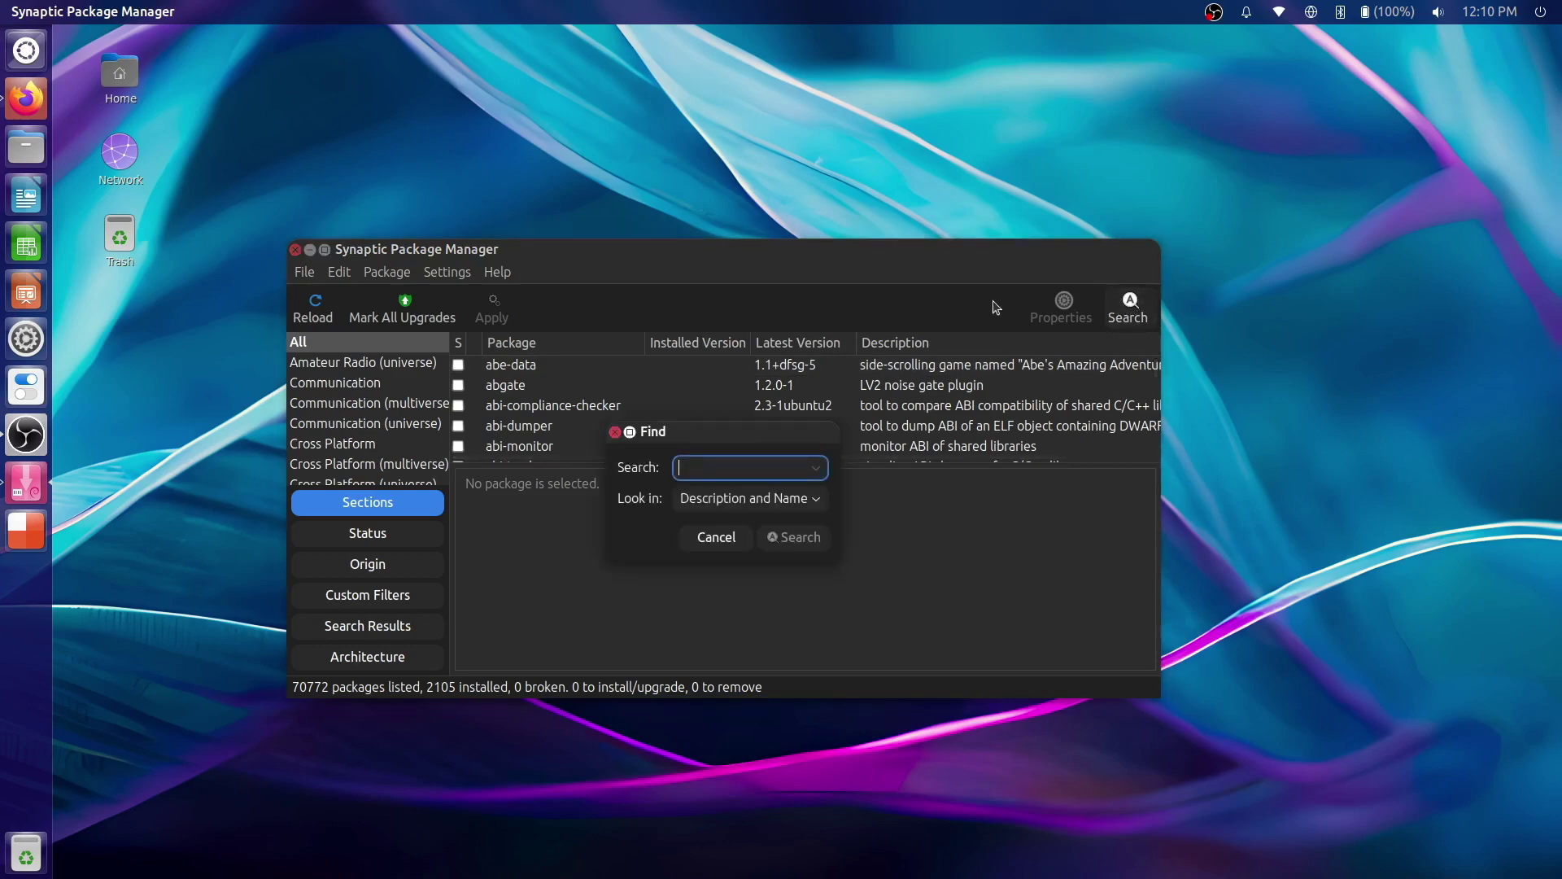
pyautogui.write('obs-studio')
pyautogui.press('Return')
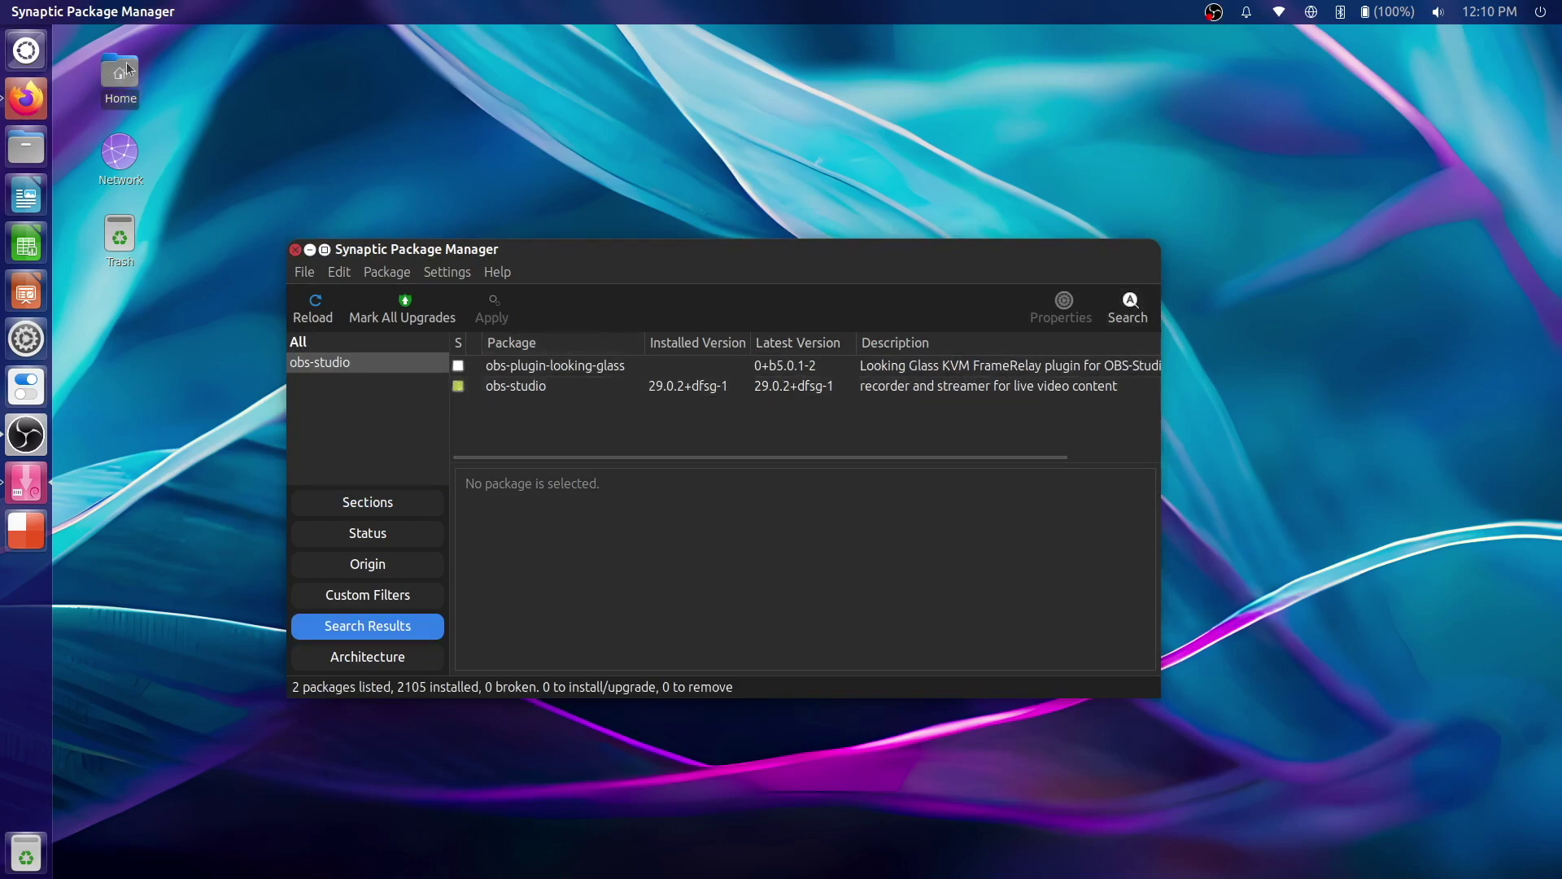
pyautogui.press('super')
pyautogui.write('updater')
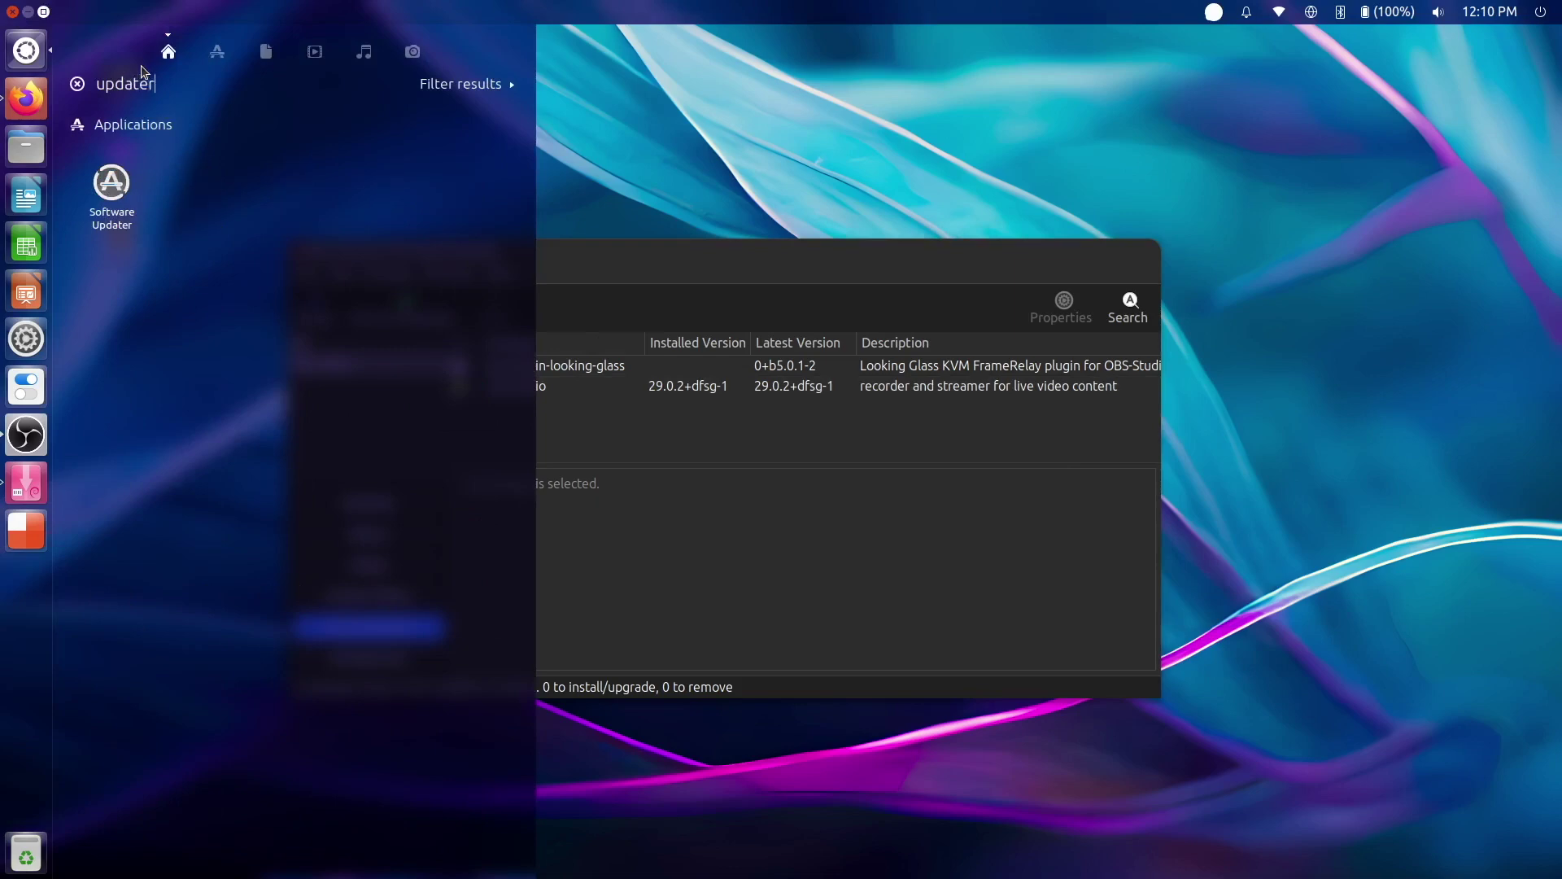
# Step: Launch Software Updater, then move Synaptic to the upper left and the updater dialog right
pyautogui.press('Return')
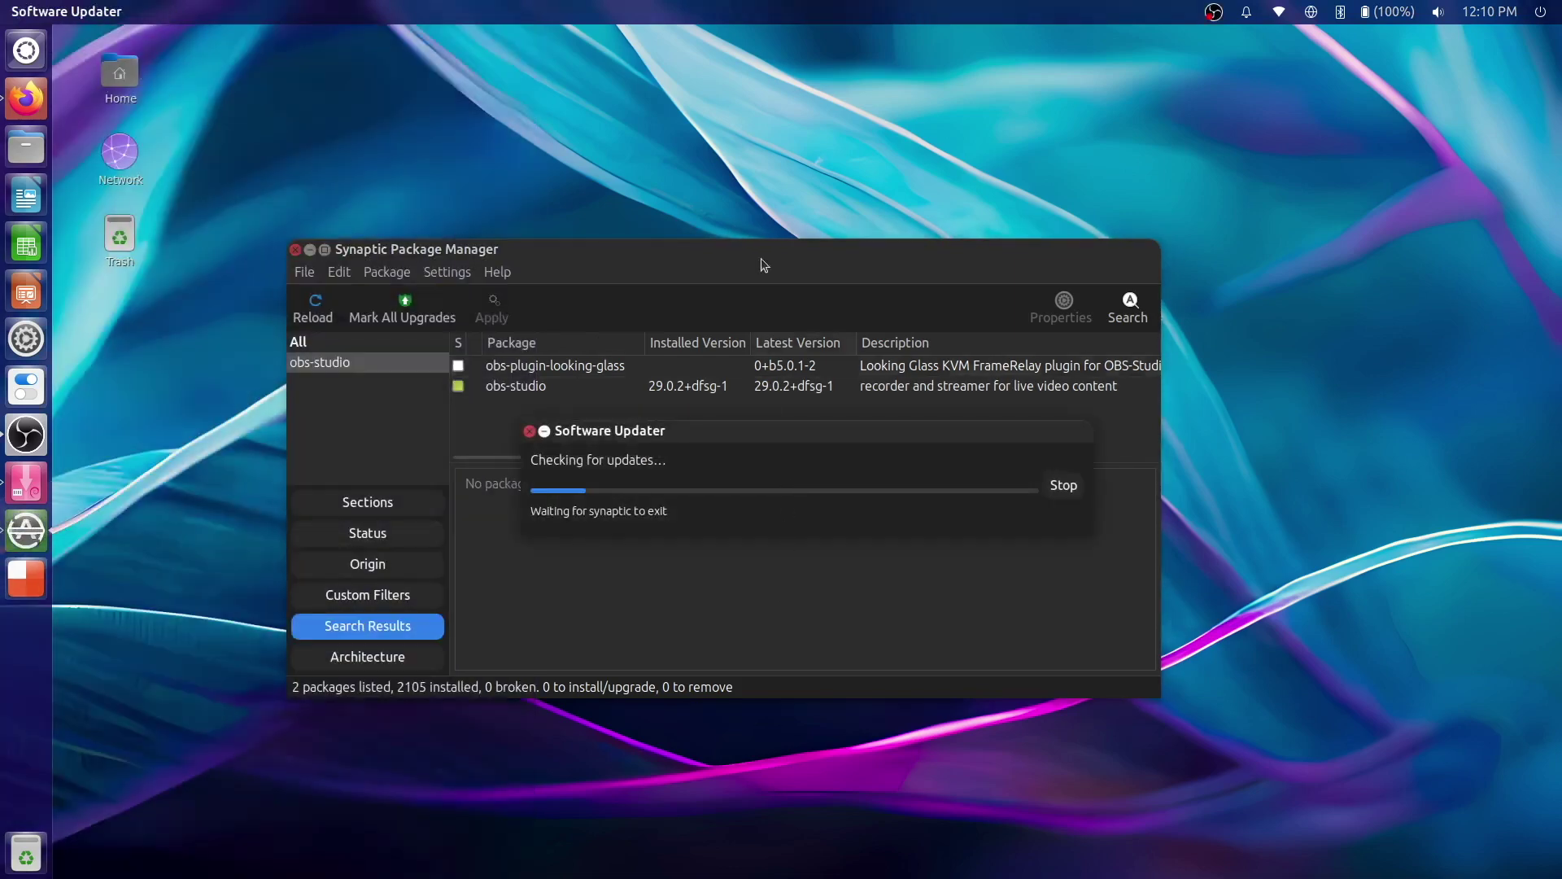
pyautogui.moveTo(764, 258); pyautogui.dragTo(561, 98)
pyautogui.moveTo(928, 432); pyautogui.dragTo(1244, 467)
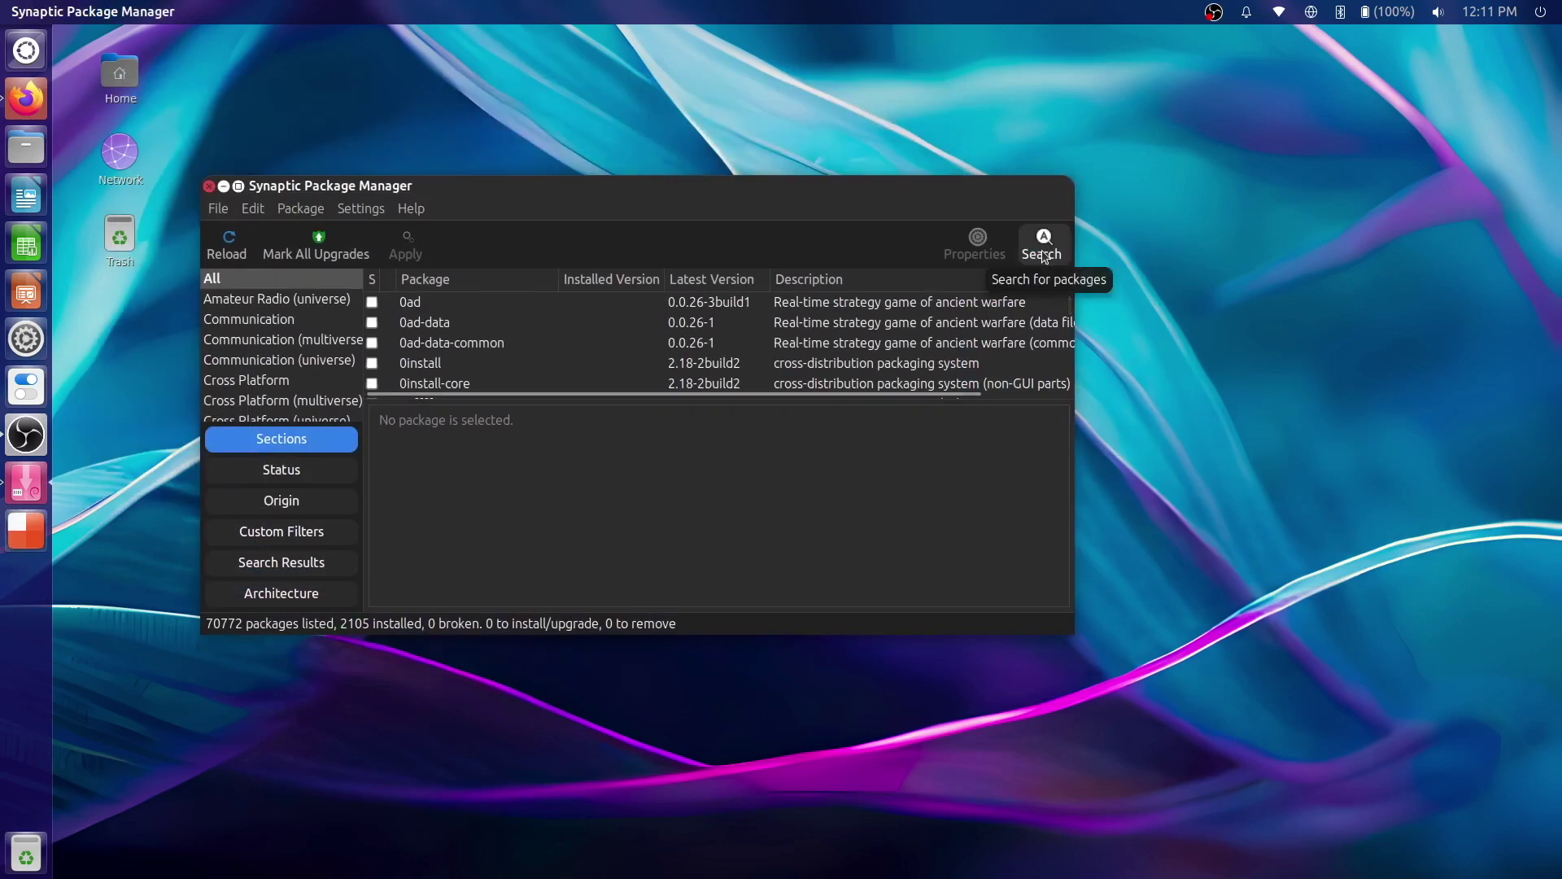
# Step: Search Synaptic for gnome-software and mark it for installation with its required dependencies
pyautogui.click(1043, 246)
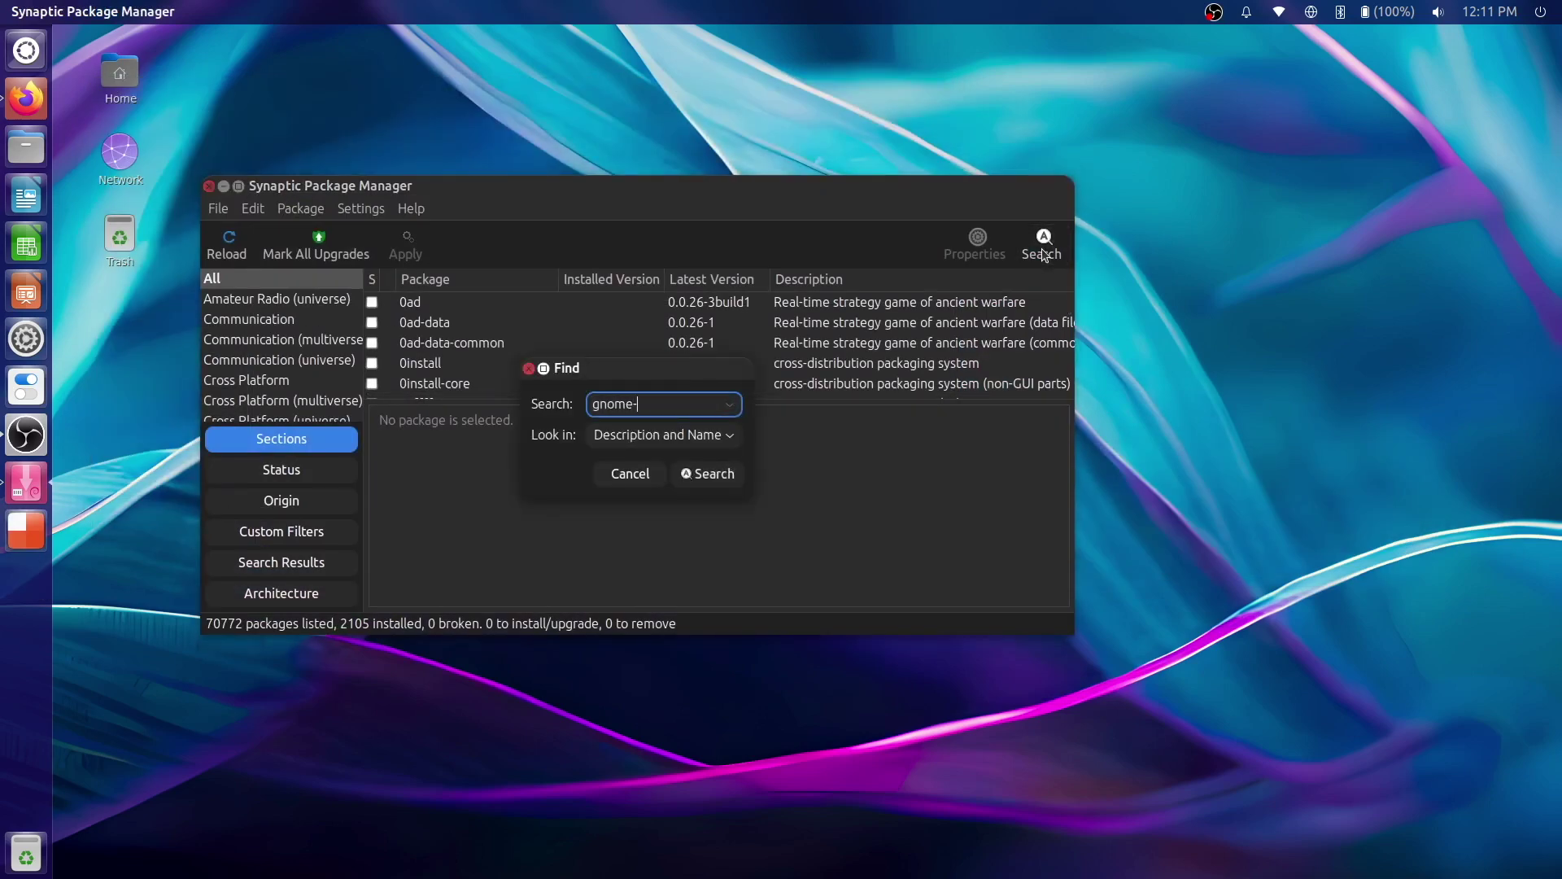
pyautogui.write('gnome-software')
pyautogui.press('Return')
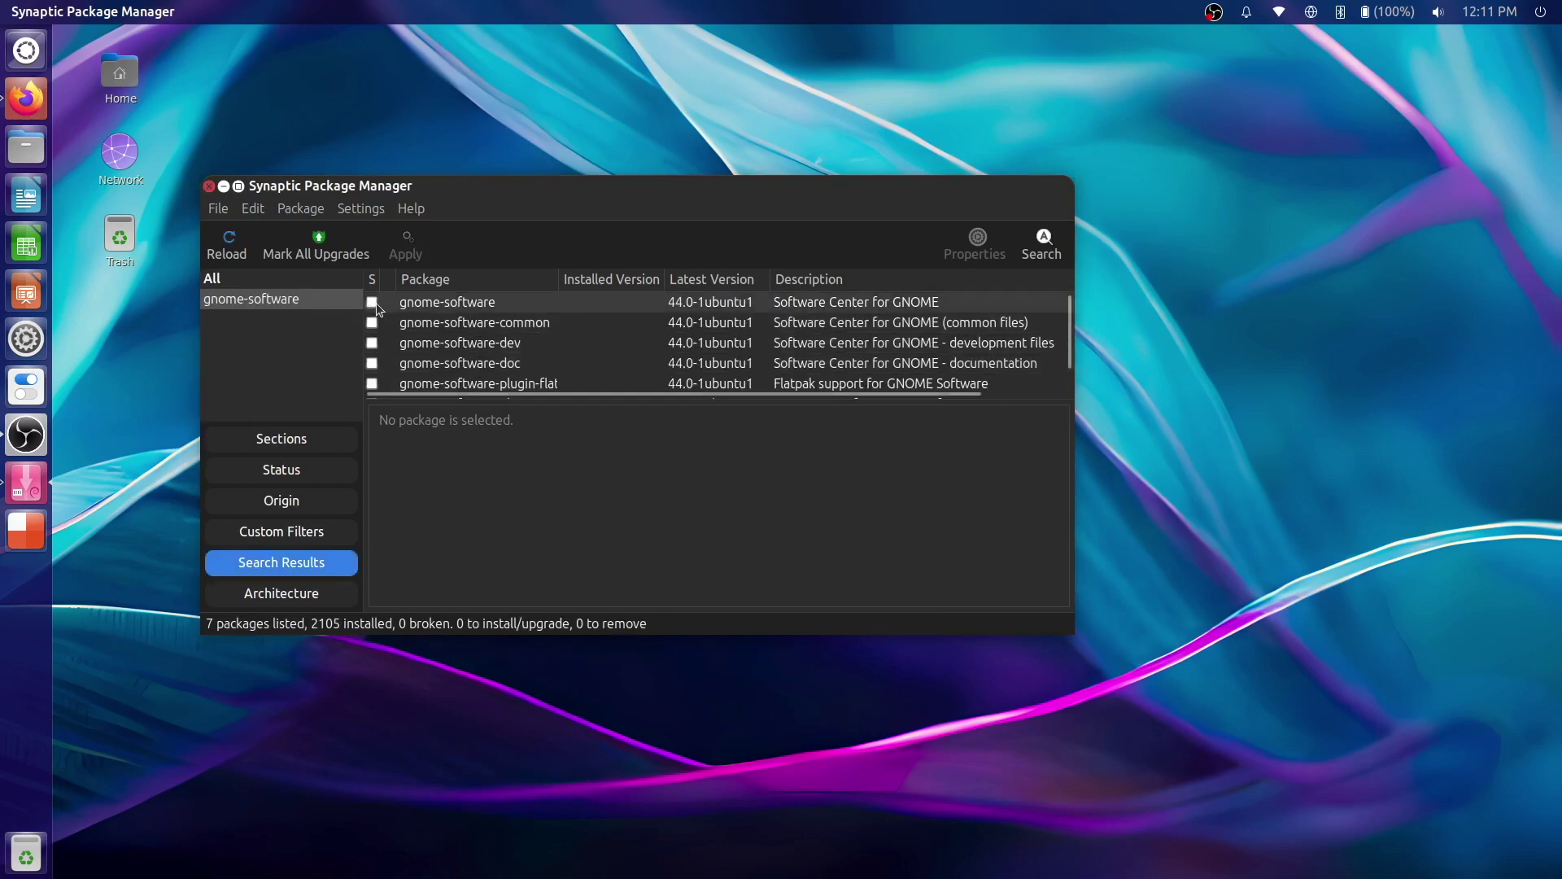
pyautogui.click(374, 304)
pyautogui.click(427, 339)
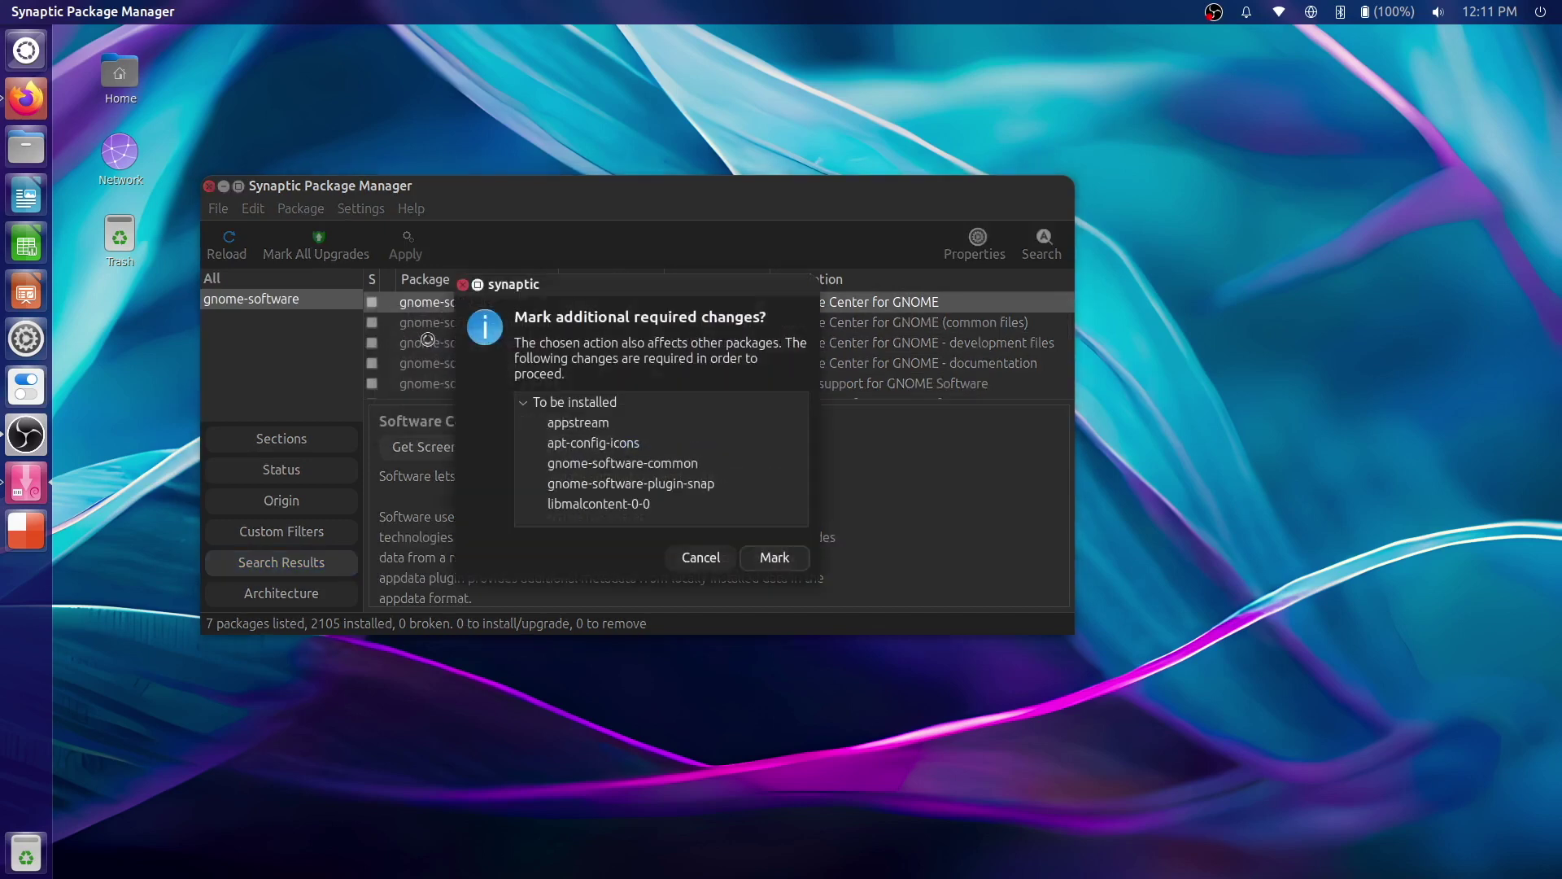
pyautogui.click(773, 559)
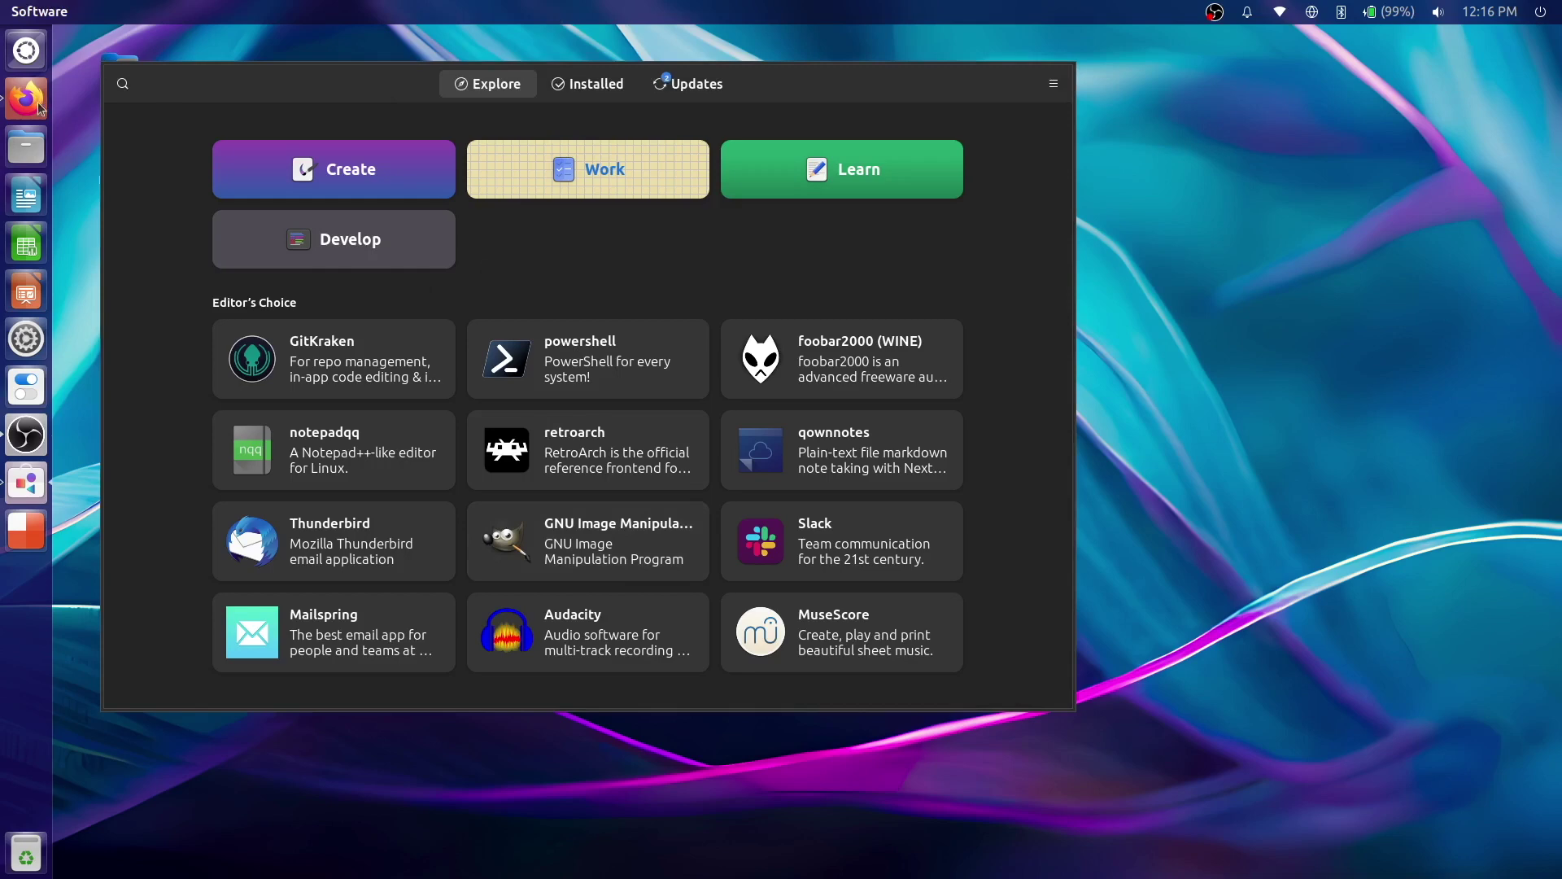
pyautogui.click(37, 101)
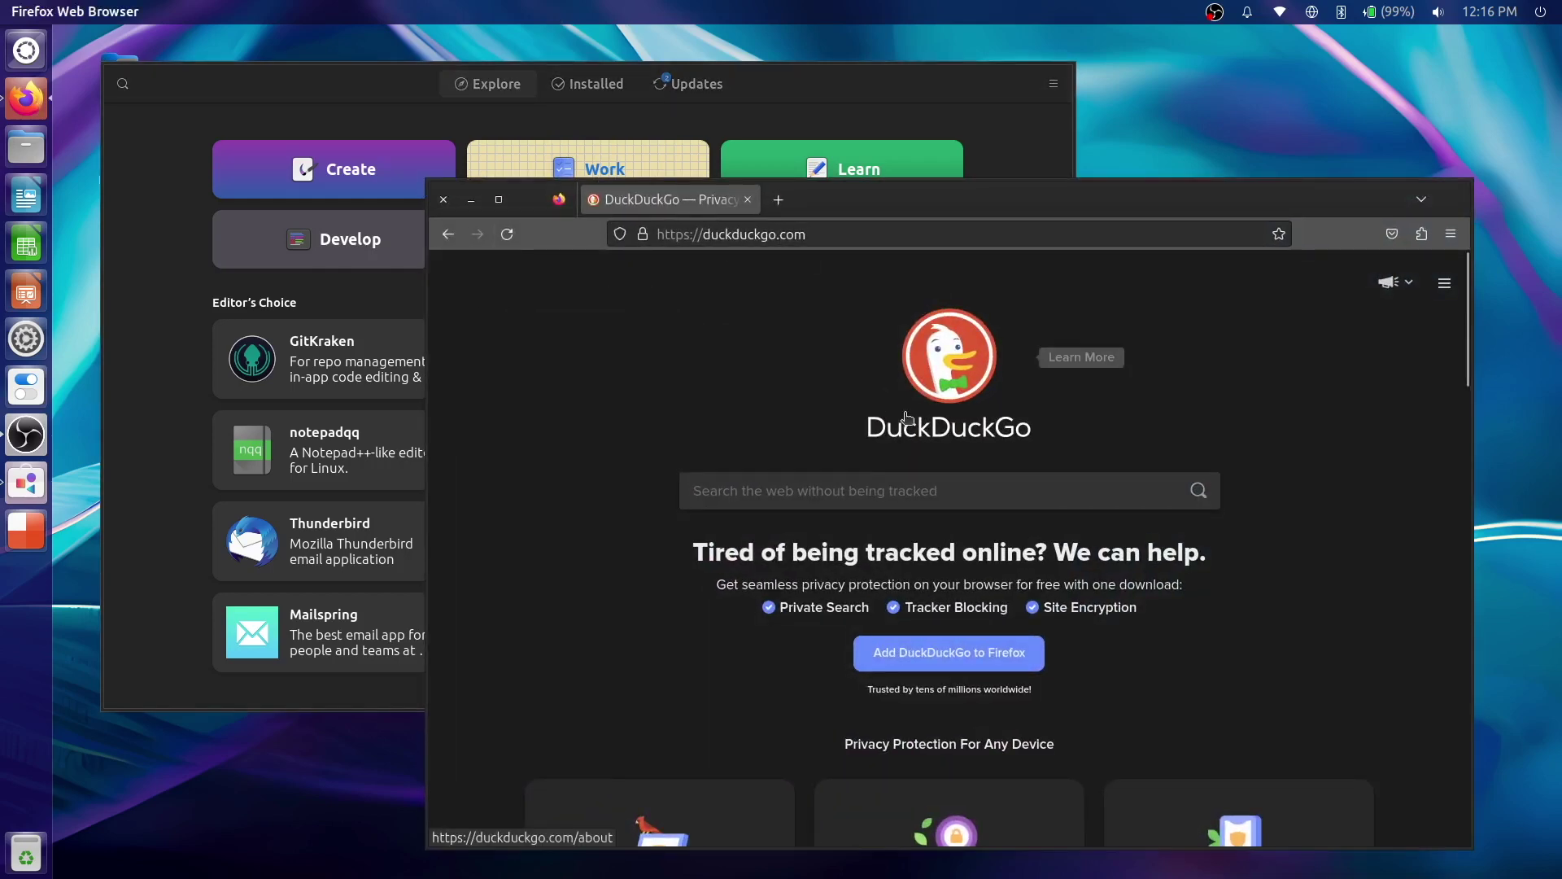
# Step: Search DuckDuckGo for 'ubuntu unity', visit ubuntuunity.org, and return to the results
pyautogui.write('ubuntu unity')
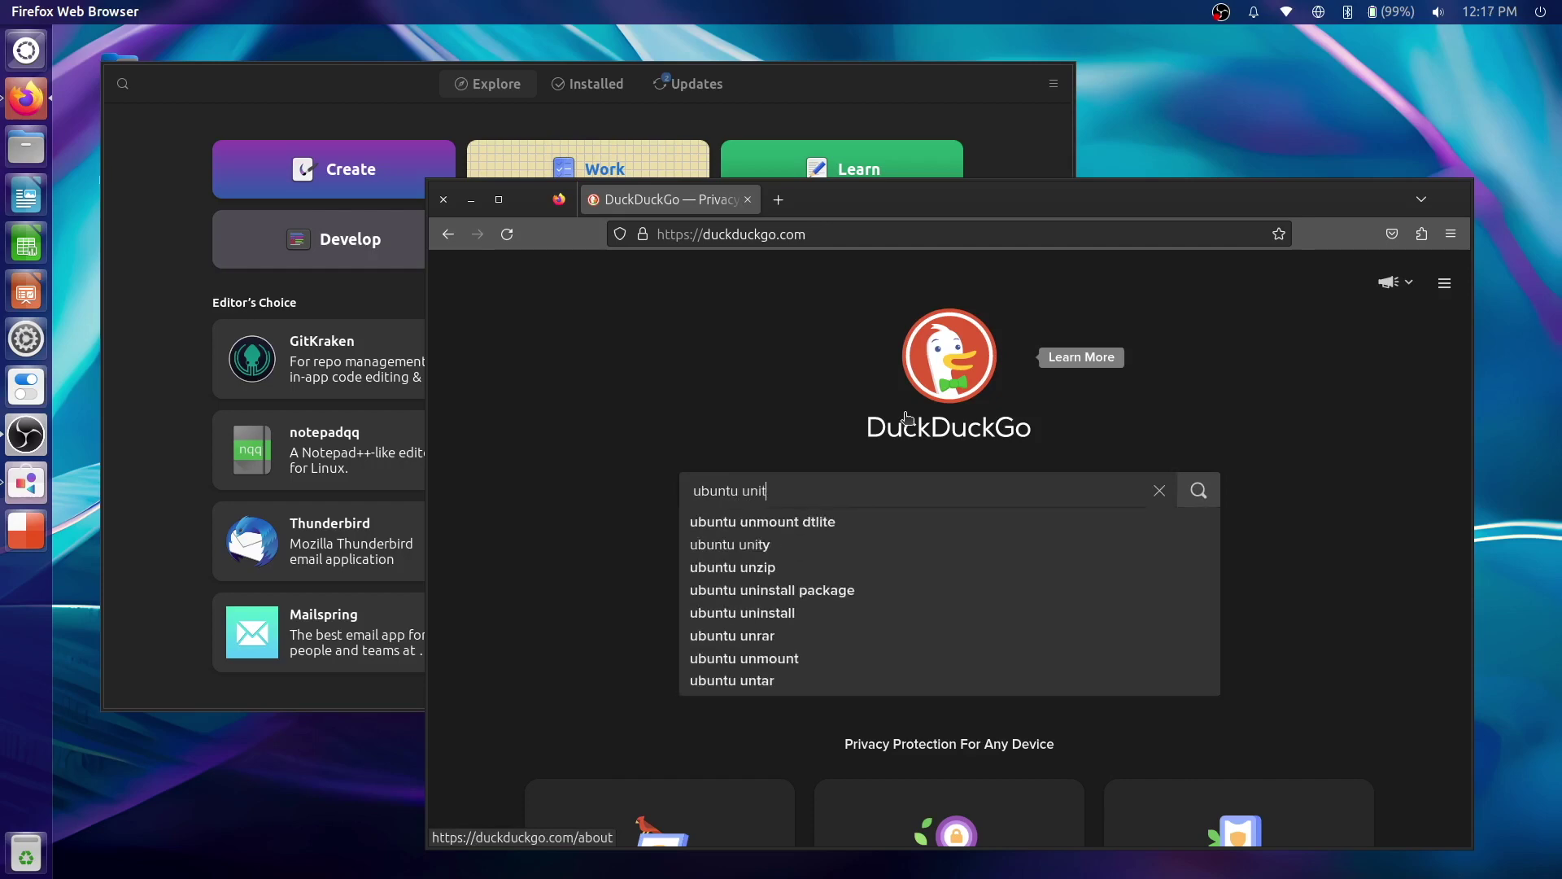
pyautogui.press('Return')
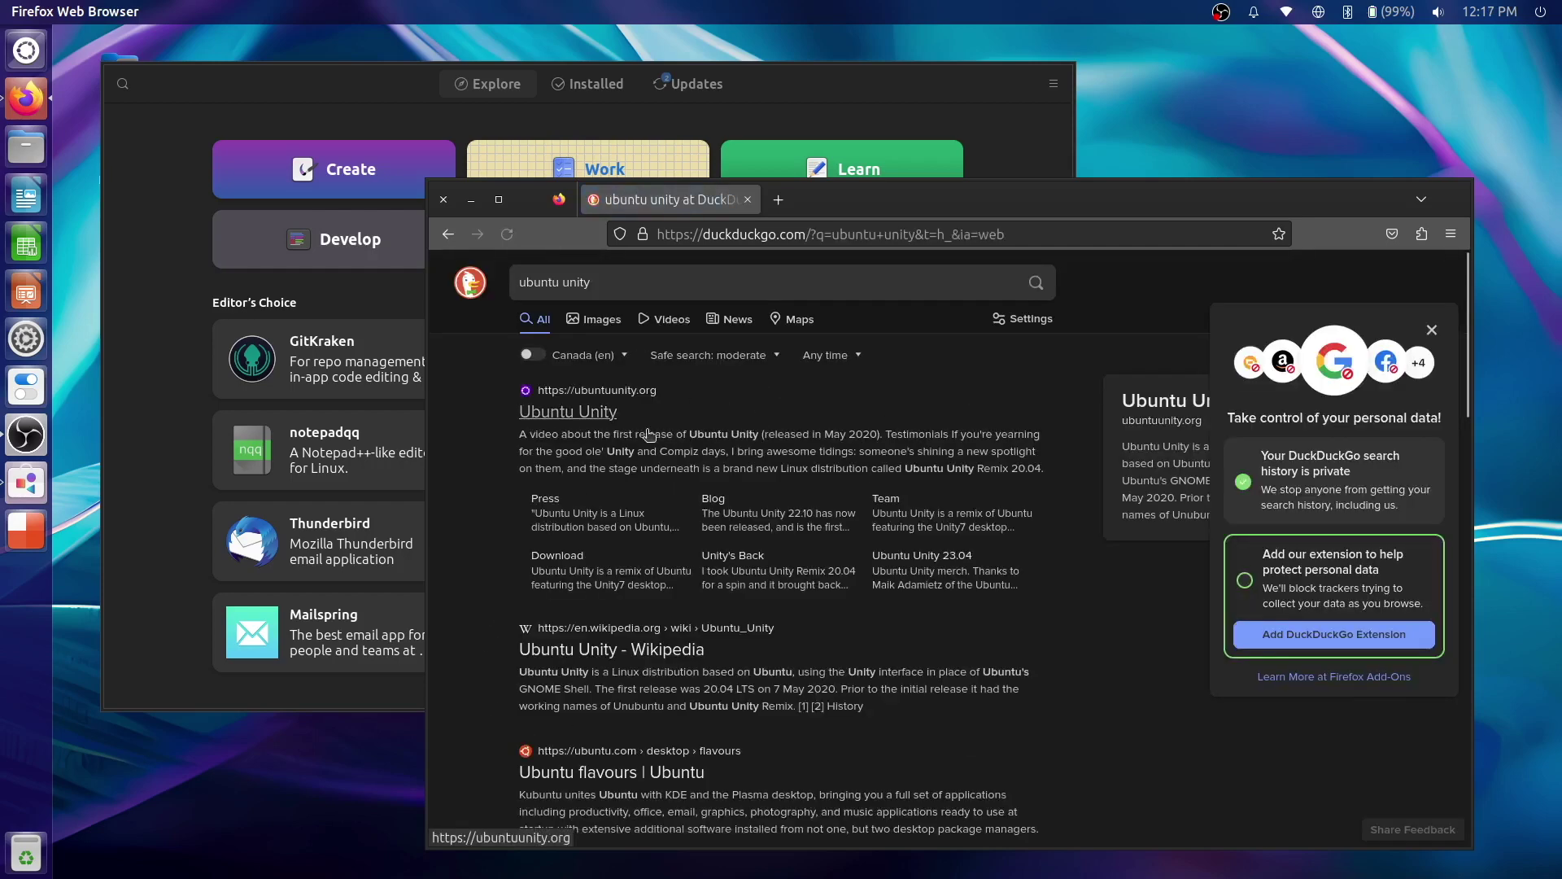
pyautogui.click(604, 412)
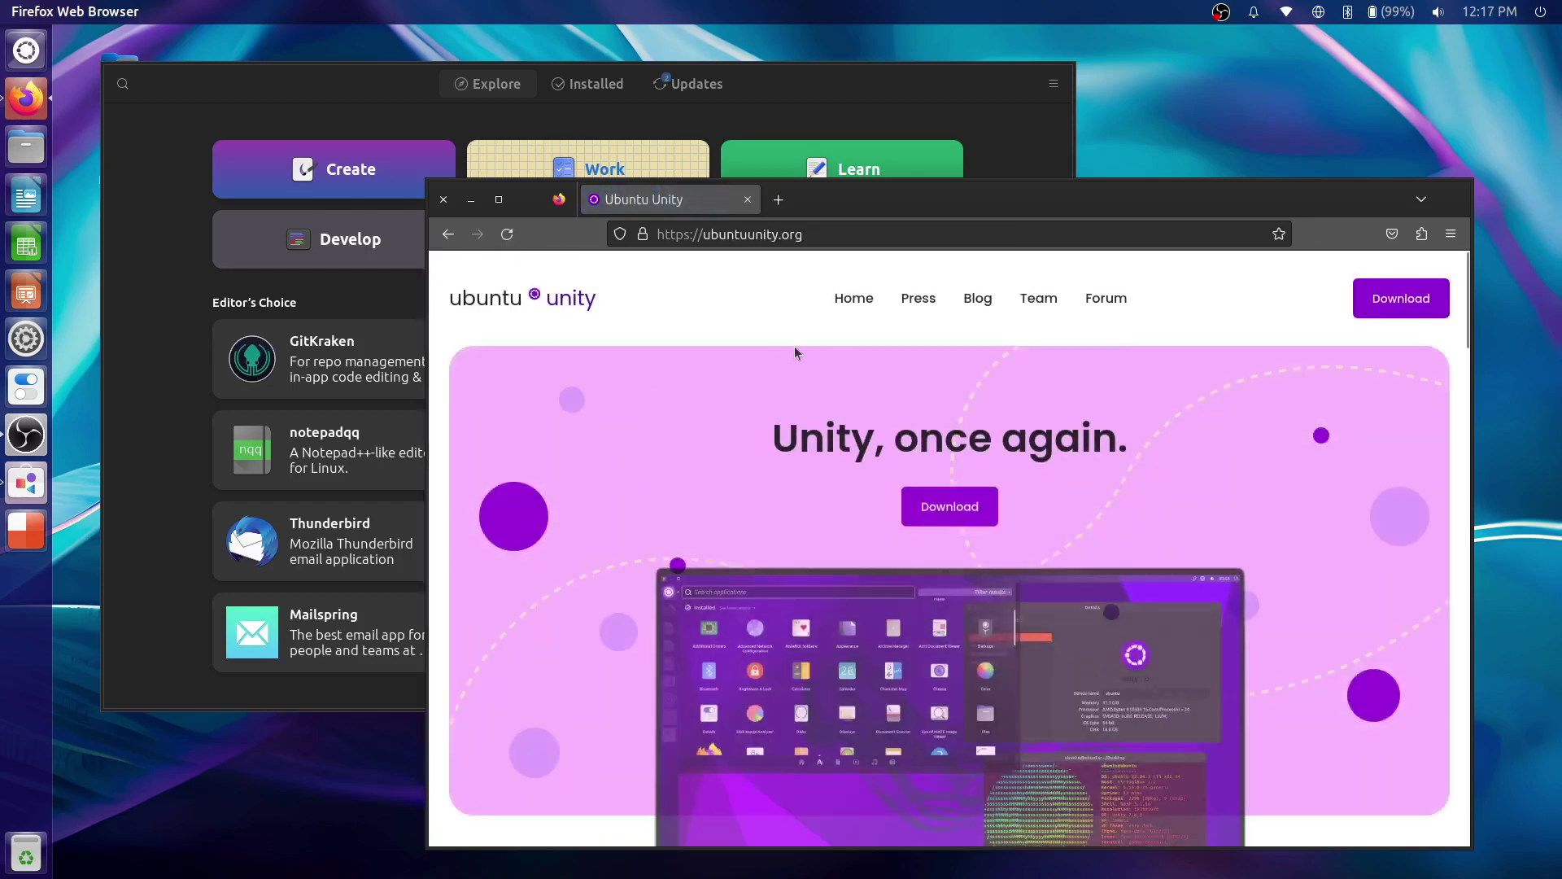
pyautogui.click(447, 236)
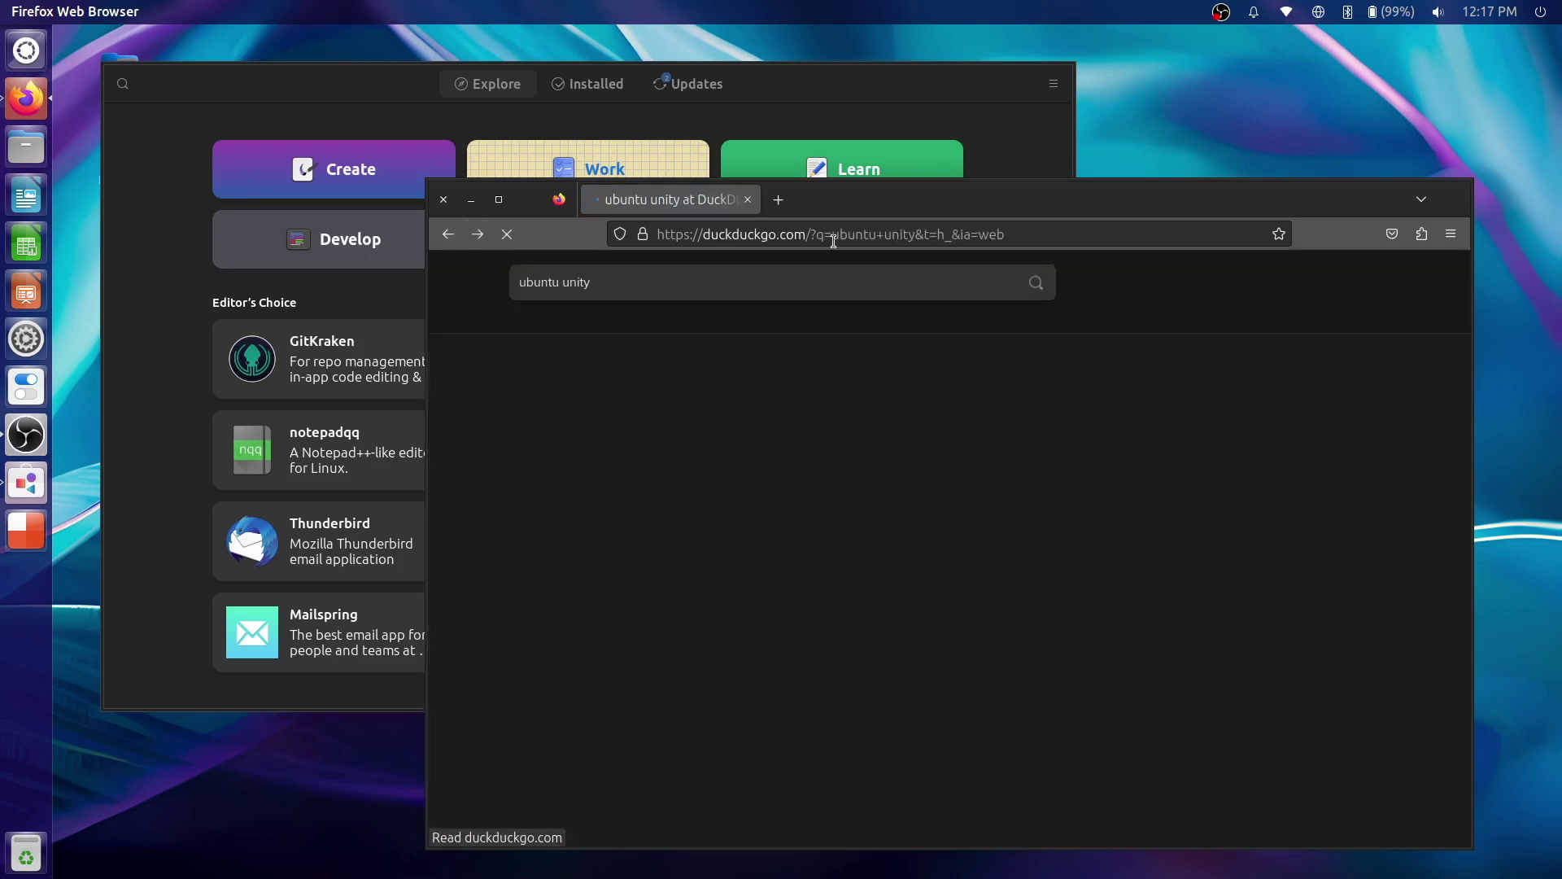
pyautogui.click(1450, 234)
pyautogui.click(26, 338)
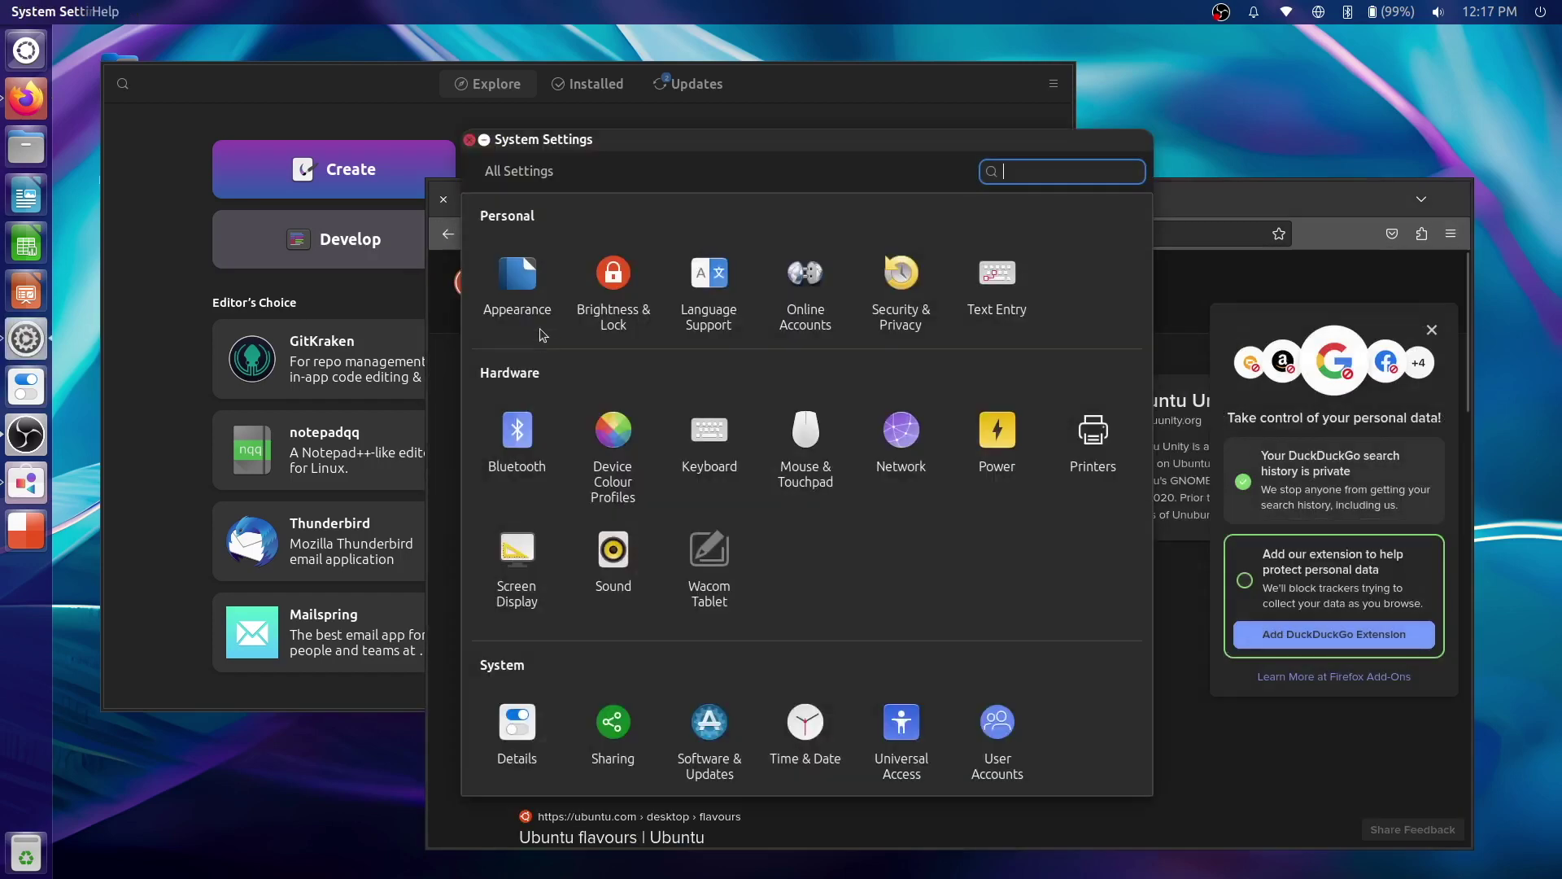
# Step: Browse the theme and accent colour choices on the Appearance page without changing them
pyautogui.click(519, 274)
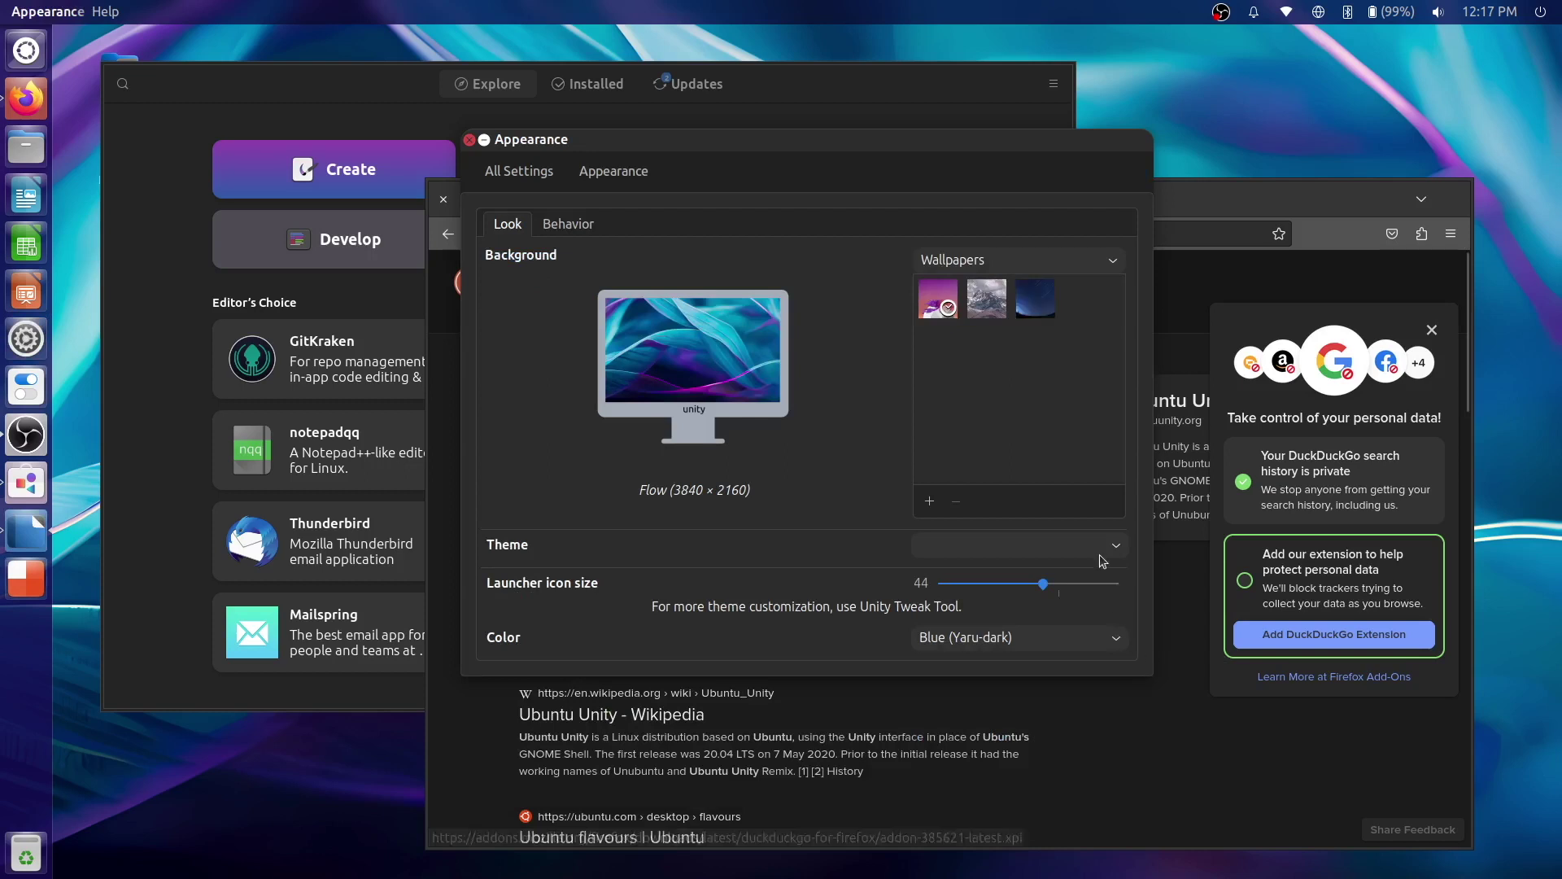
pyautogui.click(1113, 545)
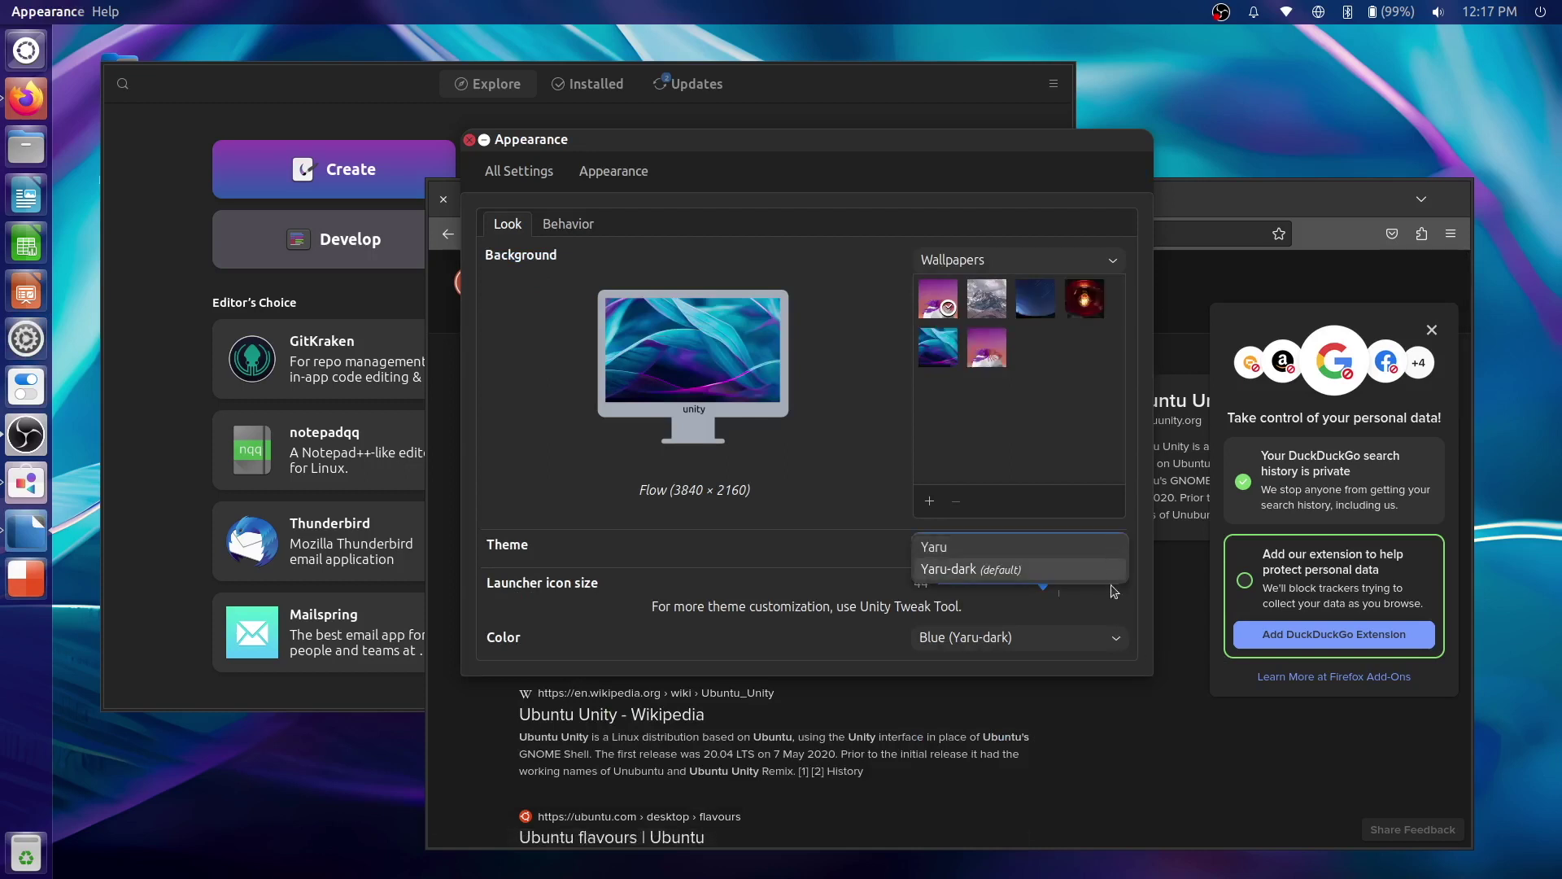
pyautogui.click(1114, 637)
pyautogui.click(1114, 637)
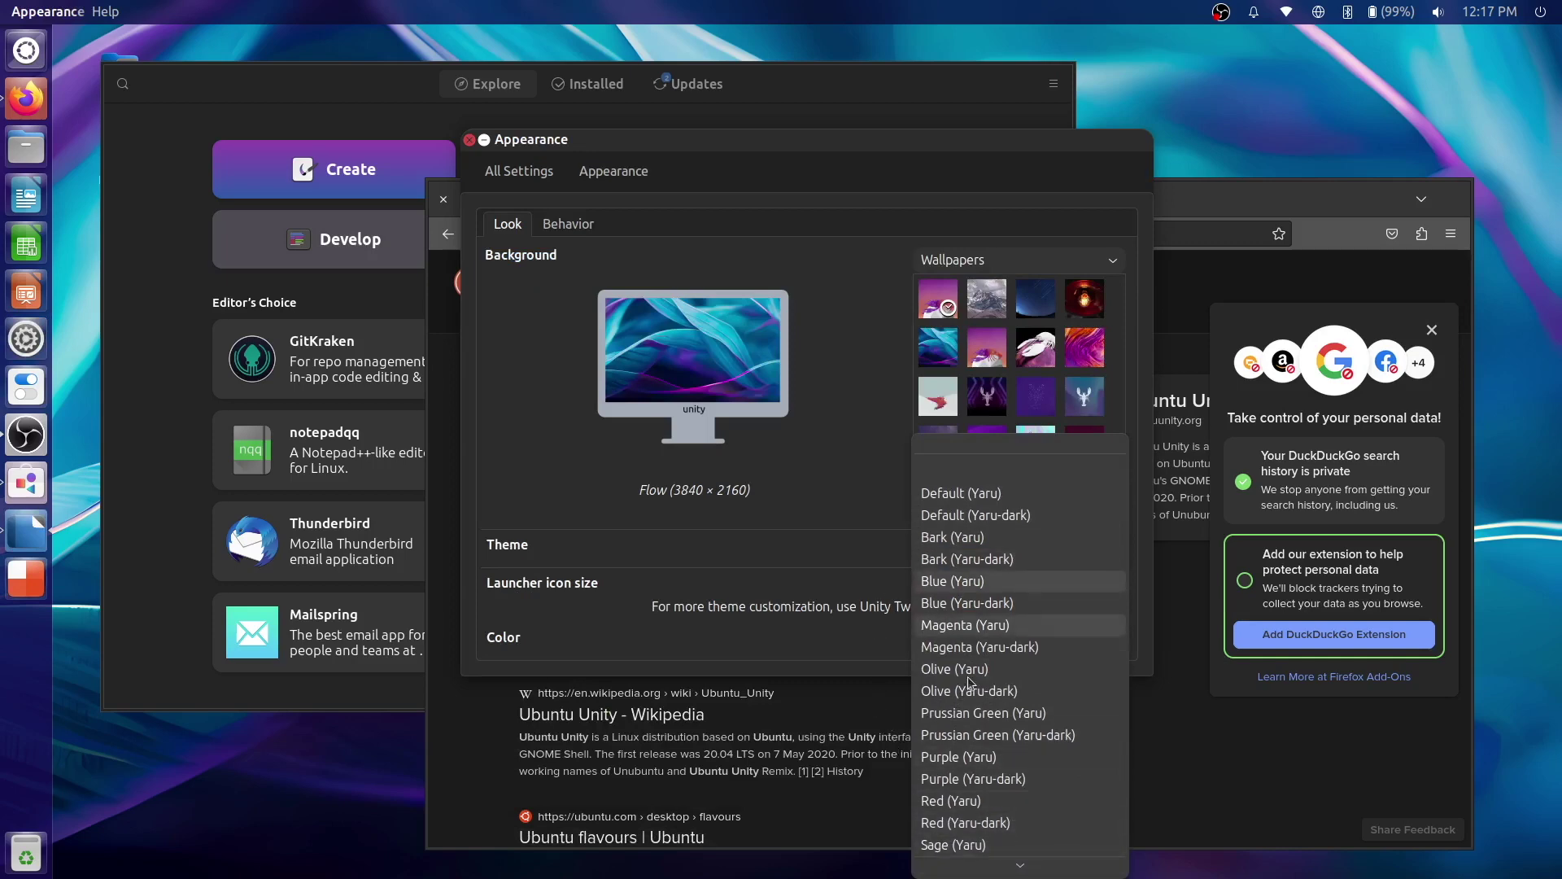
pyautogui.hotkey('alt', 'Tab')
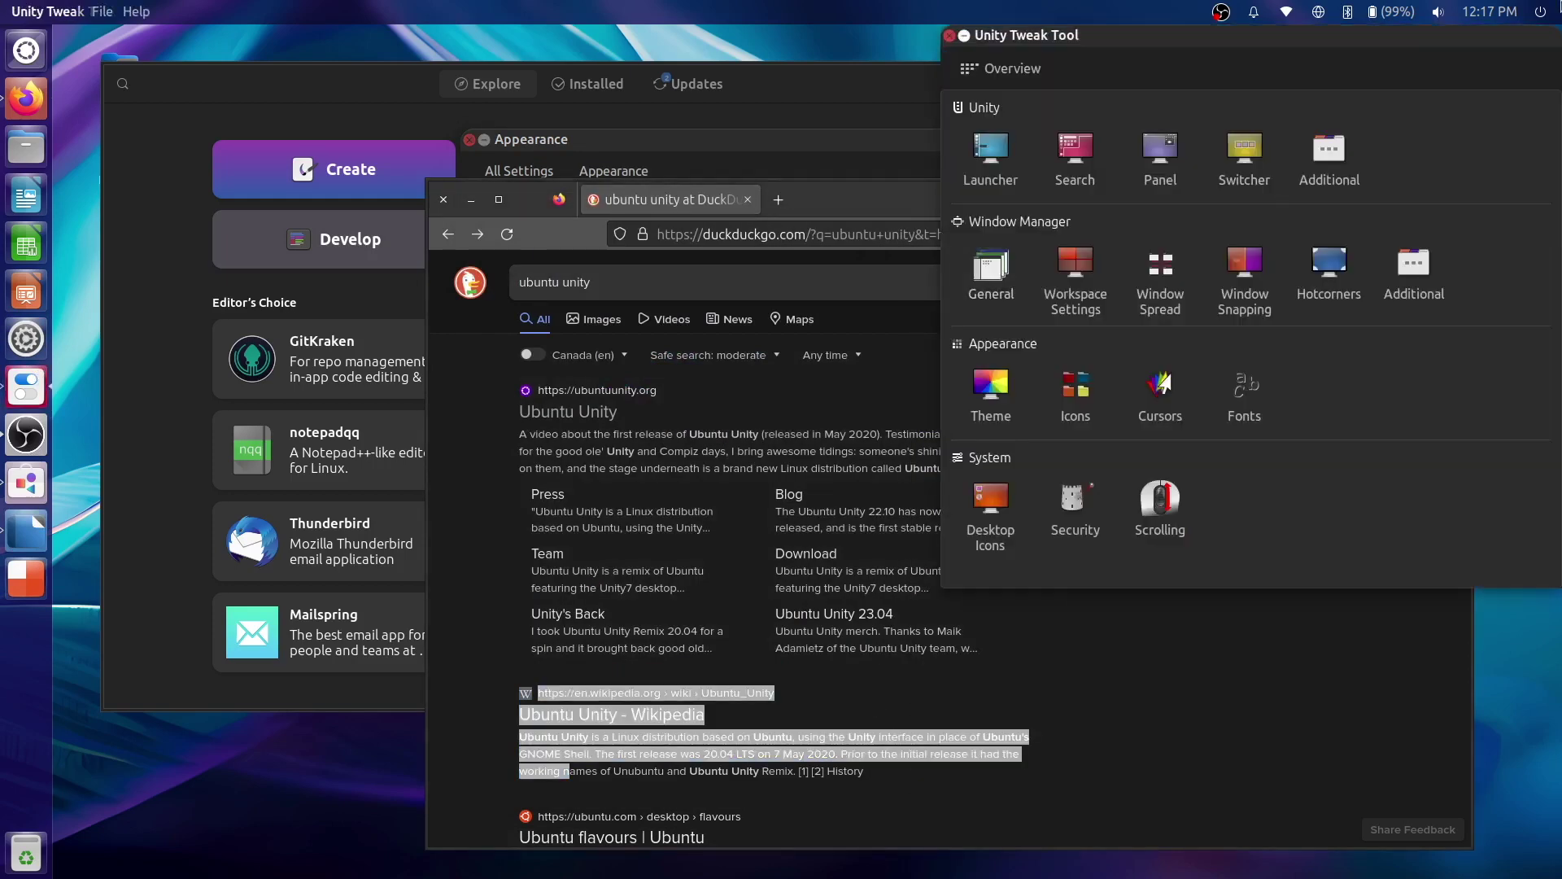
# Step: Centre Unity Tweak Tool and browse its theme, icon, cursor and font settings
pyautogui.moveTo(1337, 44); pyautogui.dragTo(783, 174)
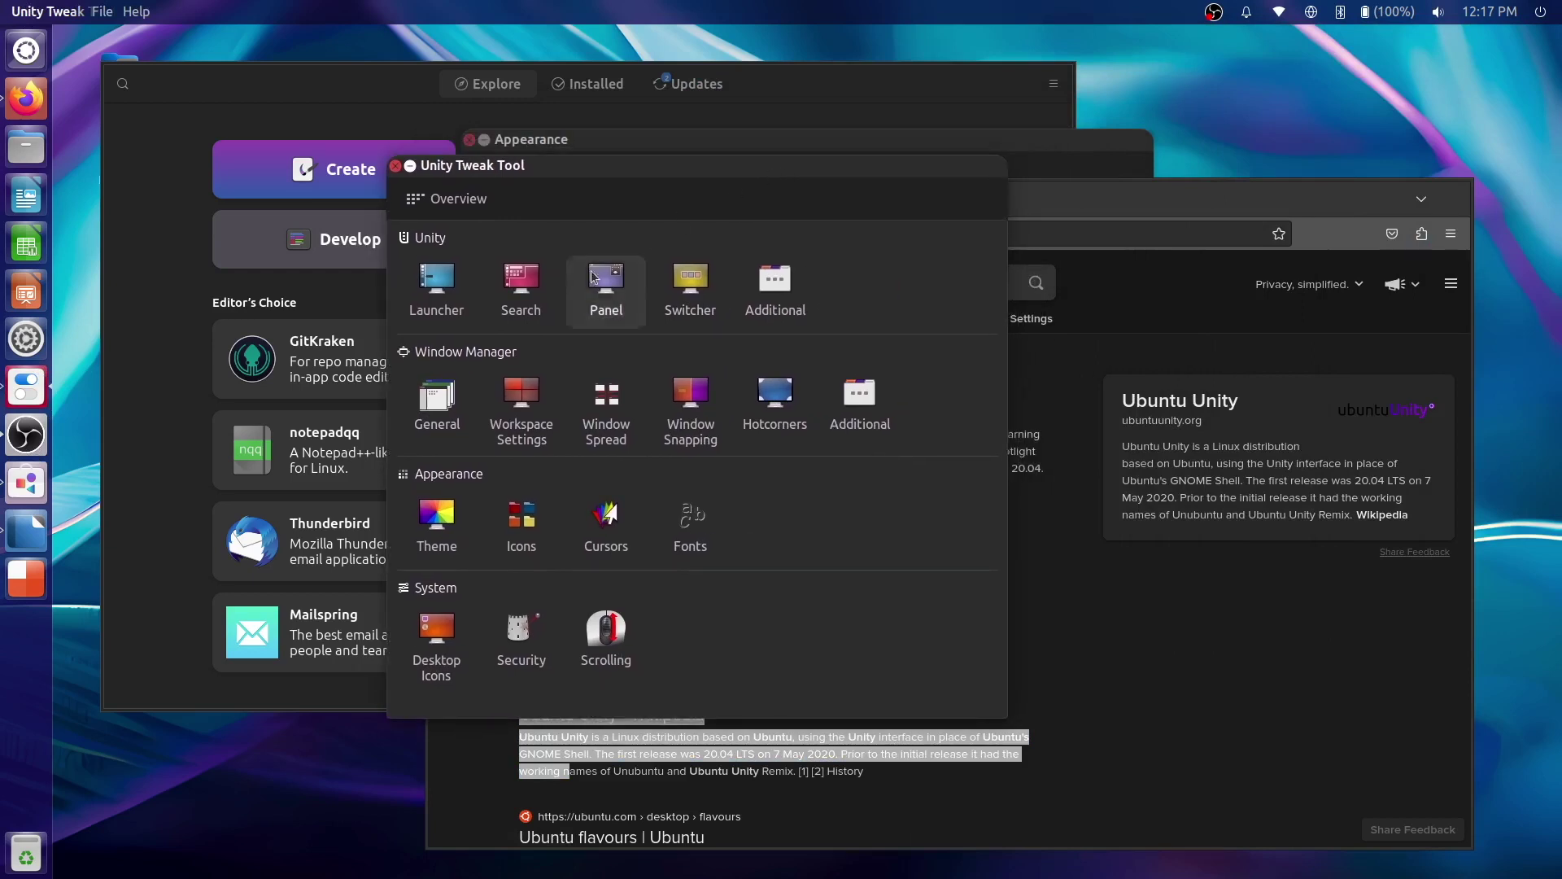
pyautogui.click(438, 519)
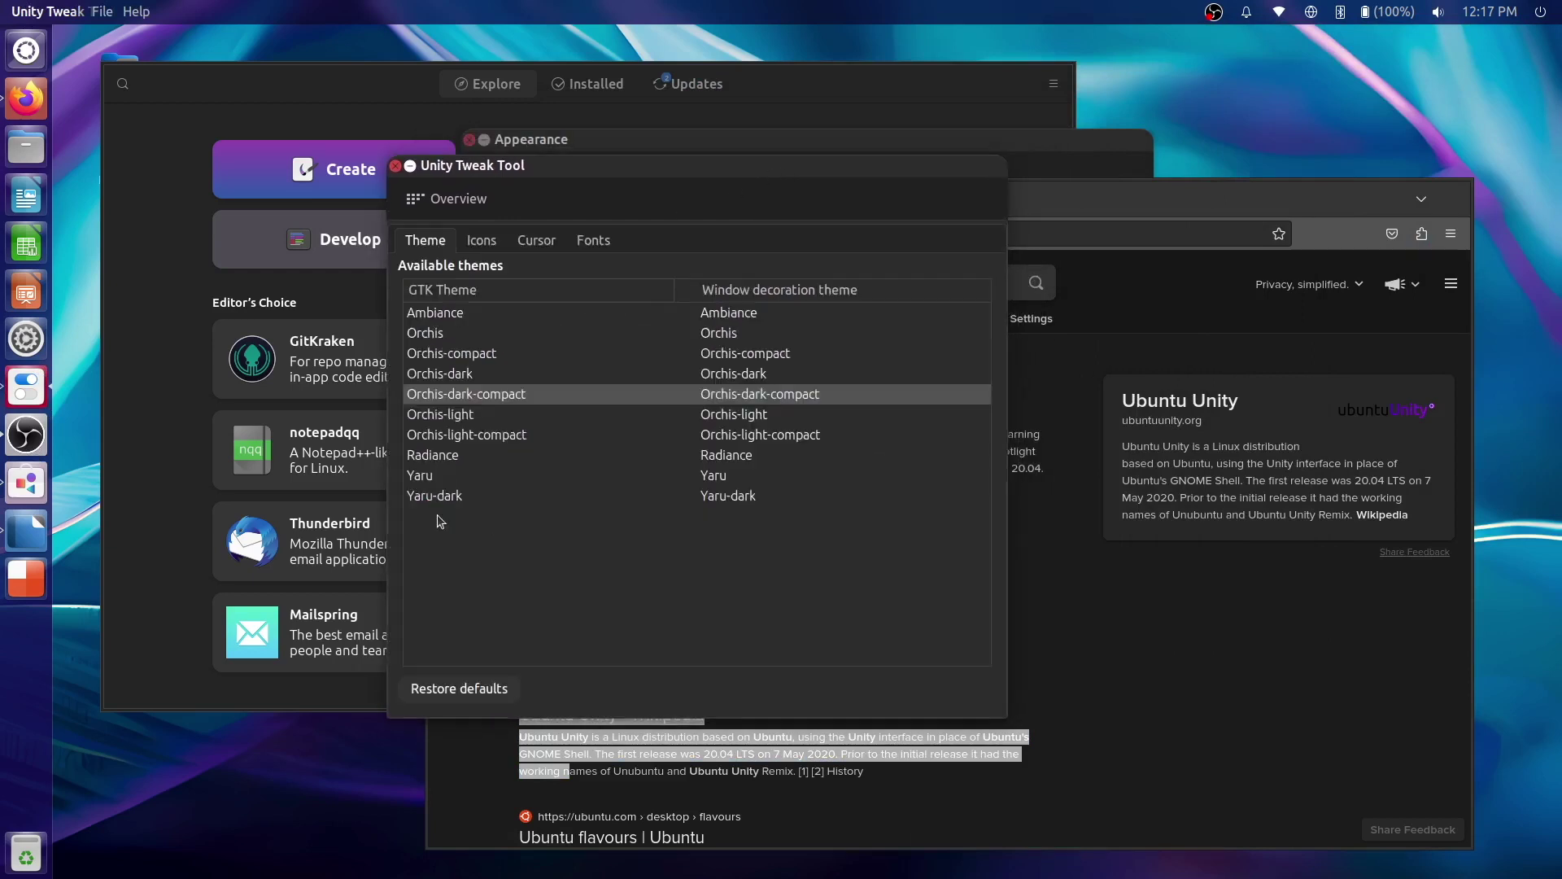
pyautogui.click(481, 242)
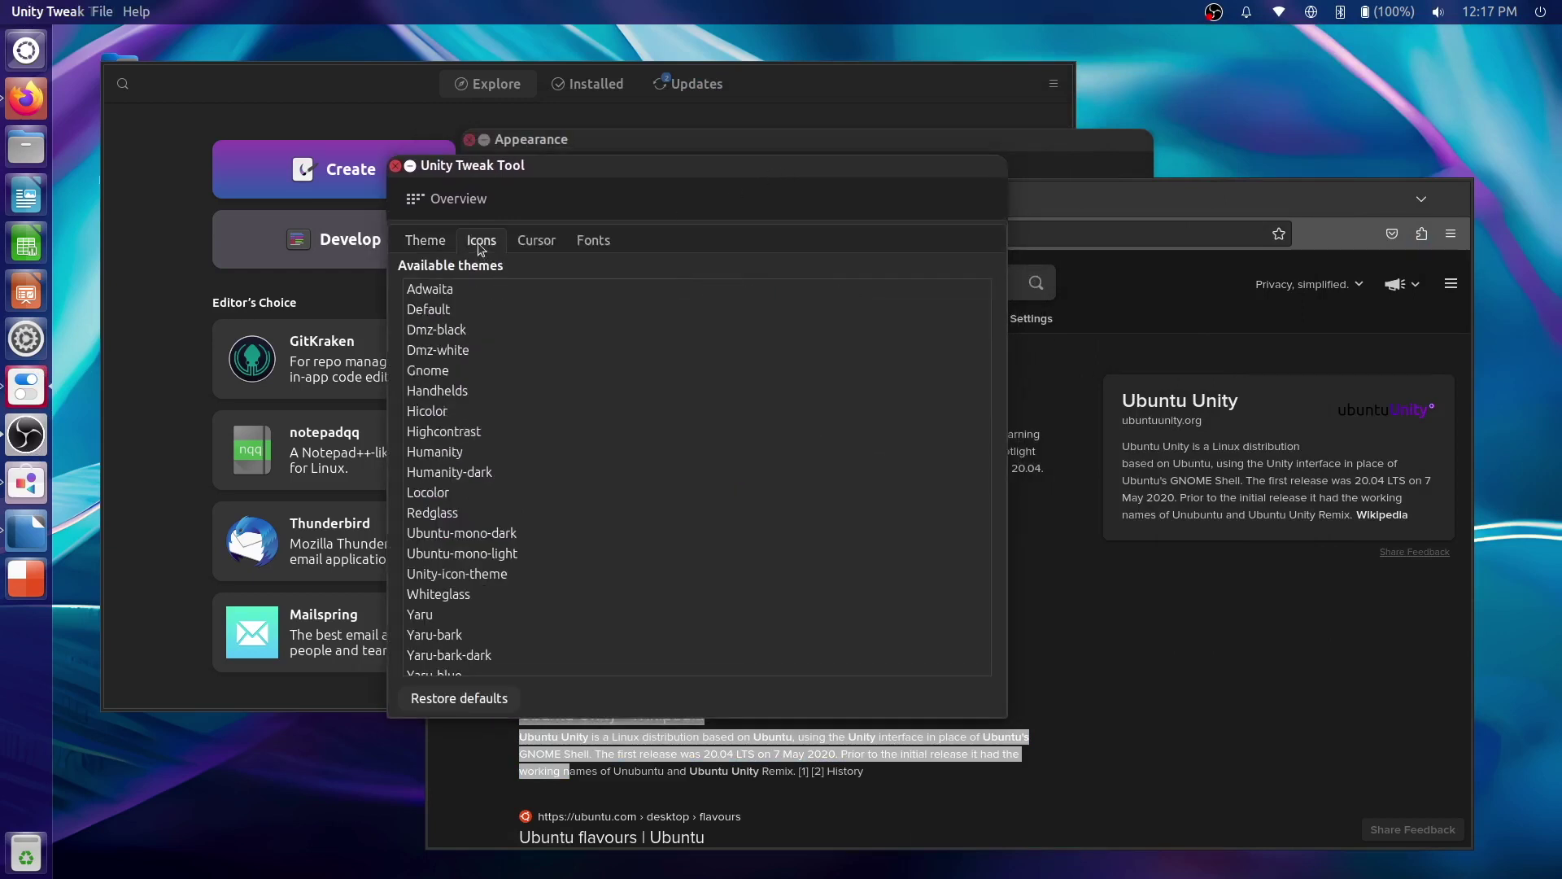
pyautogui.click(537, 240)
pyautogui.click(592, 240)
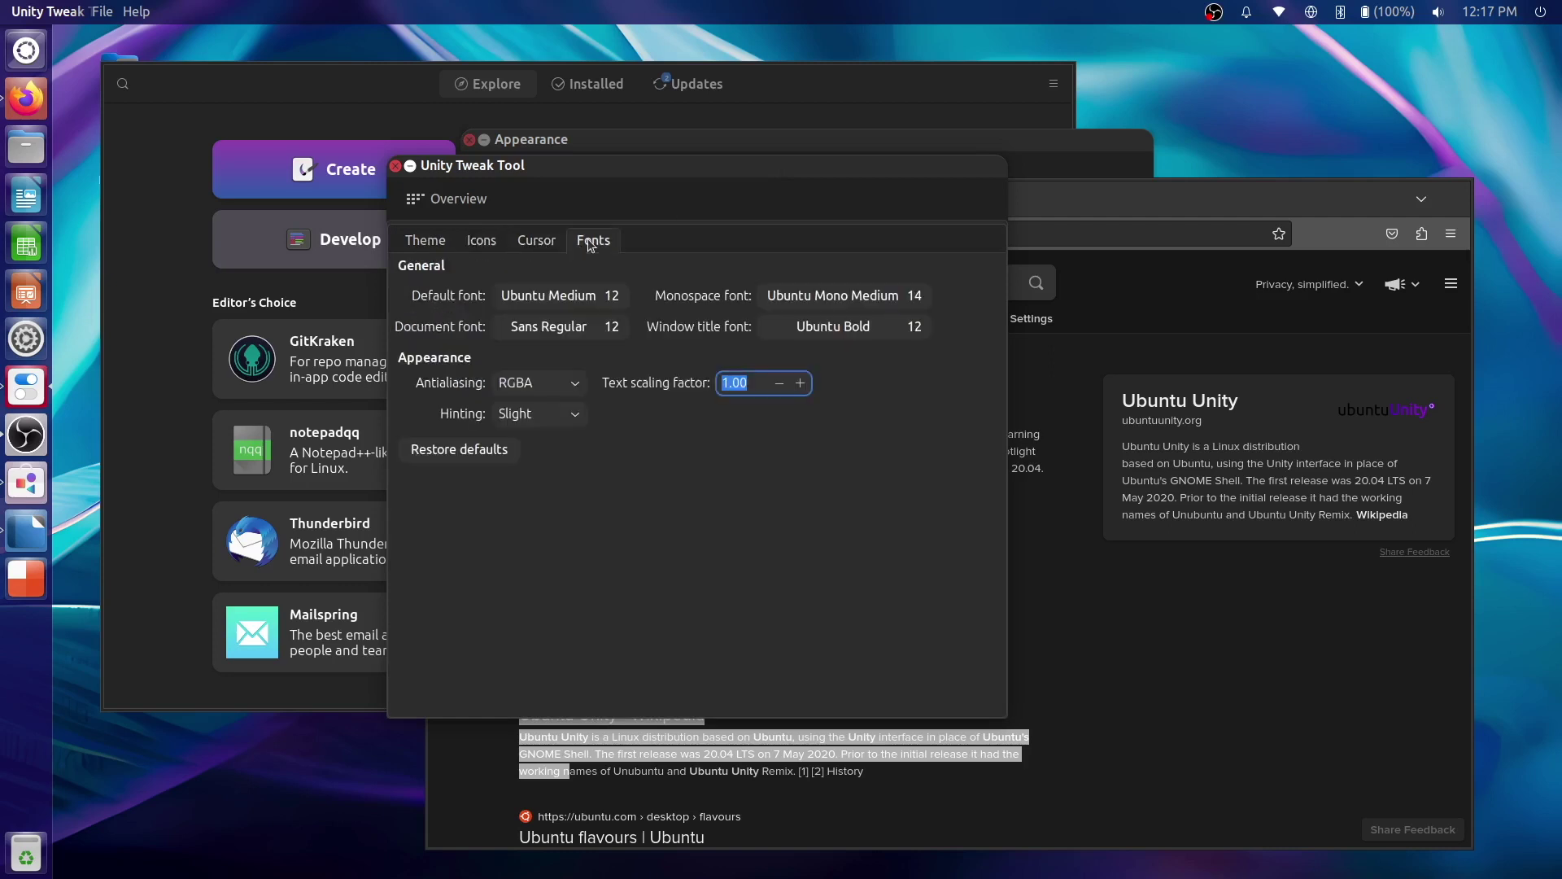
pyautogui.click(465, 205)
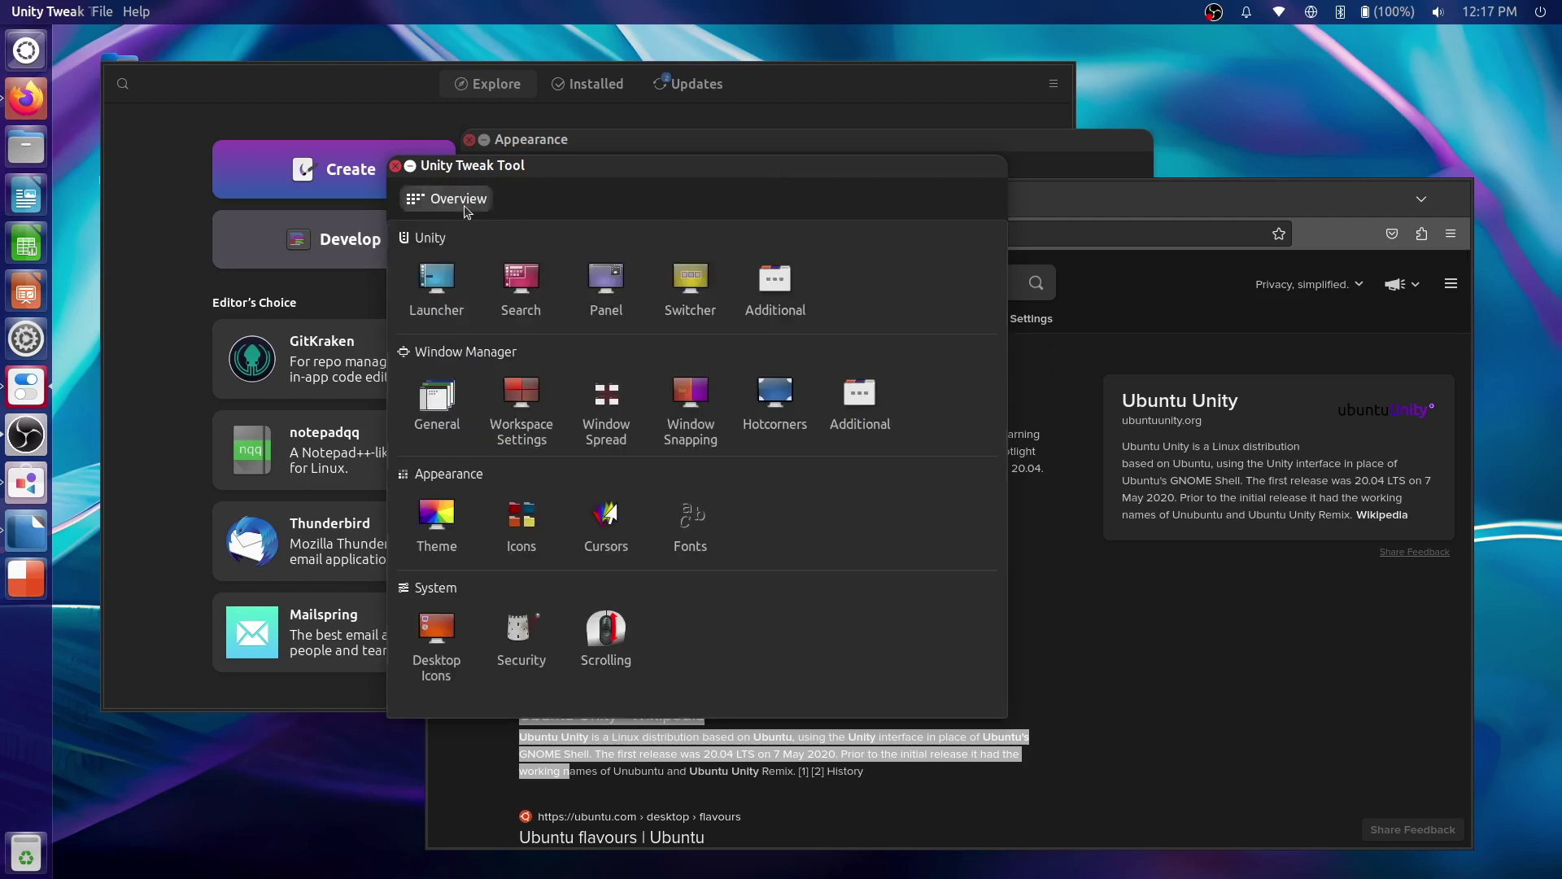
# Step: Browse the Launcher, Search, Panel, Switcher and Additional tabs, then return to Overview
pyautogui.click(436, 288)
pyautogui.click(514, 245)
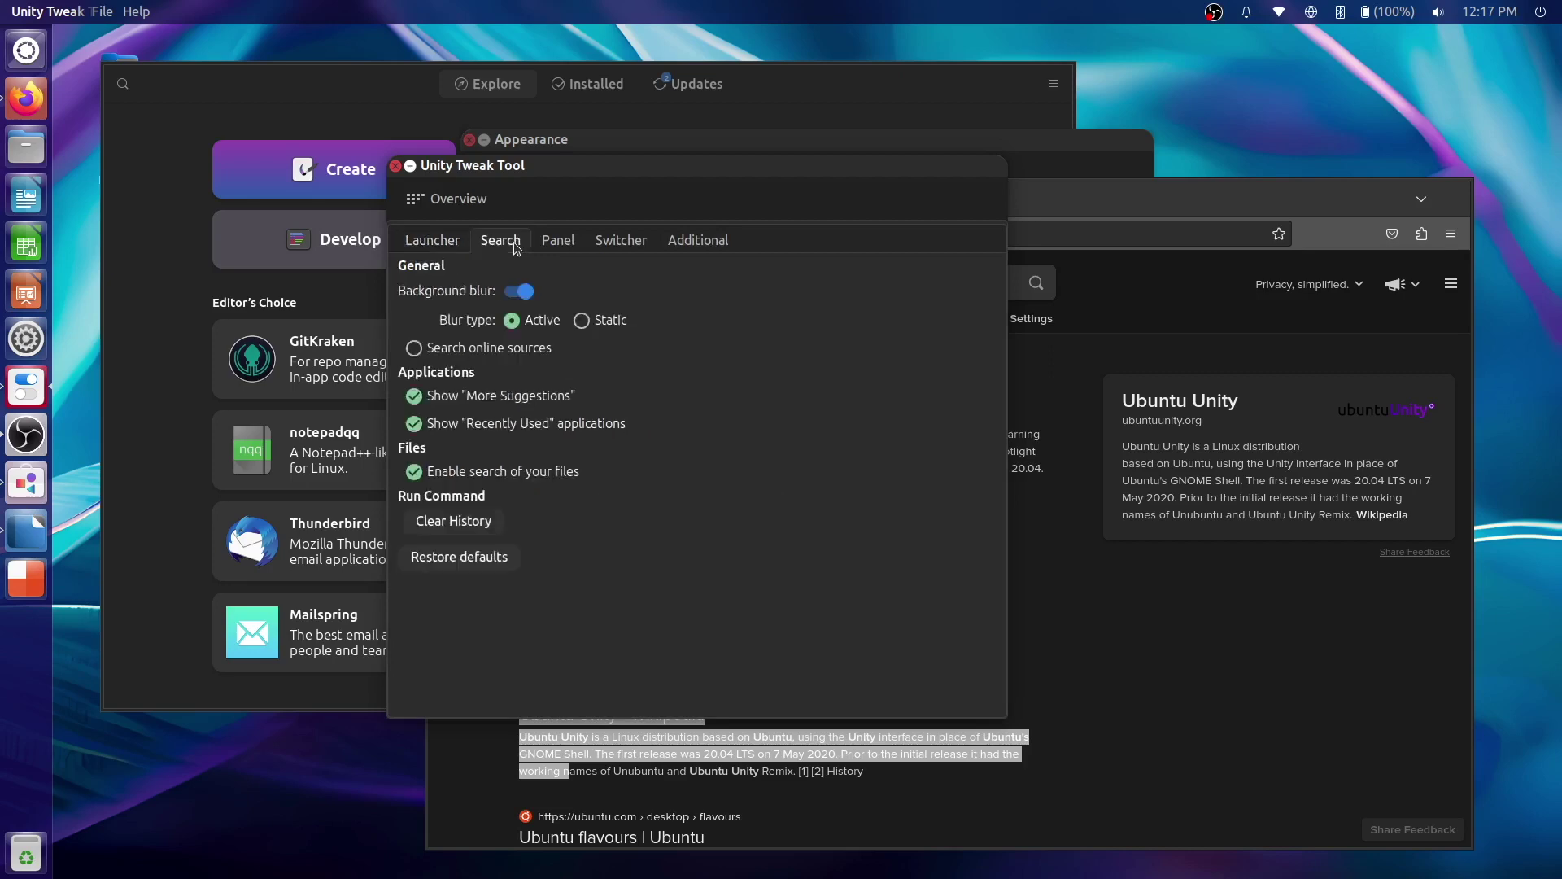
pyautogui.click(558, 239)
pyautogui.click(601, 241)
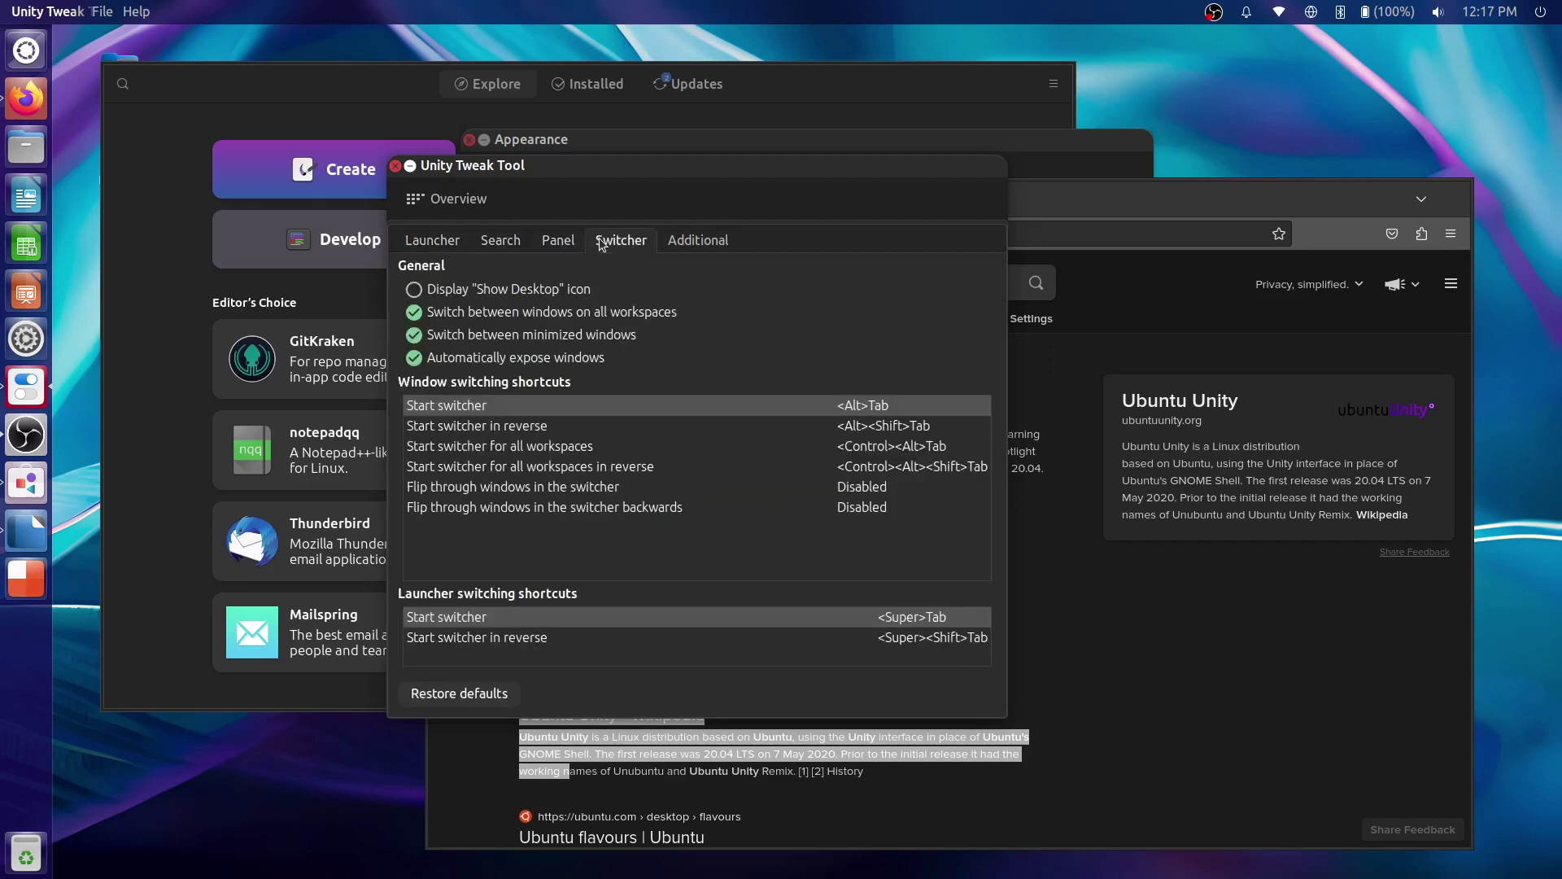
pyautogui.click(697, 240)
pyautogui.click(446, 200)
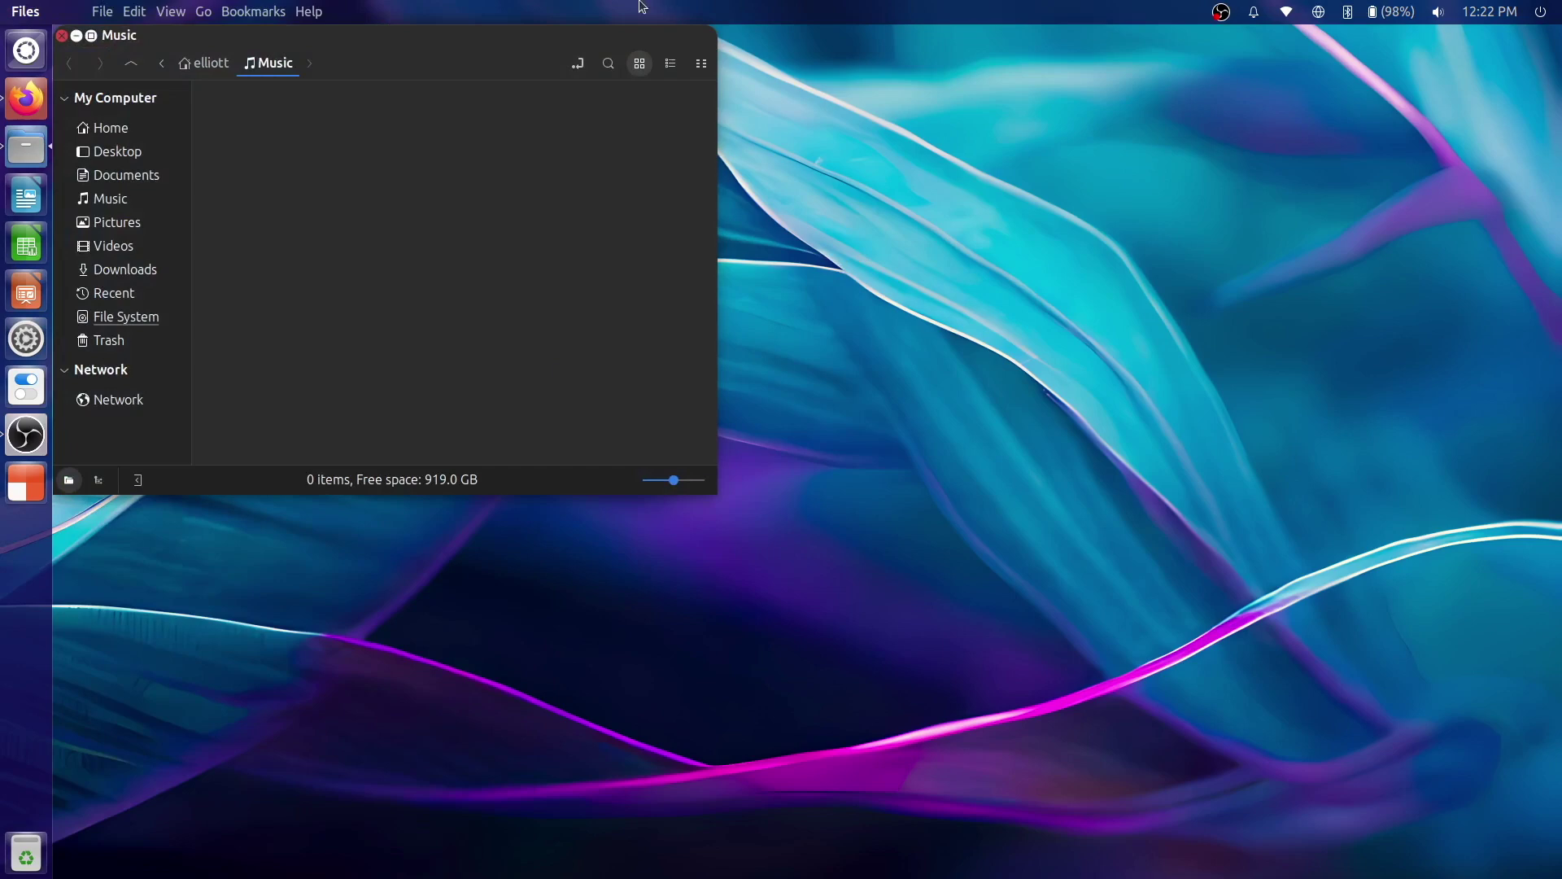
# Step: Centre the Files window on Home and toggle the Extra Pane on and off via the HUD
pyautogui.moveTo(464, 47); pyautogui.dragTo(814, 201)
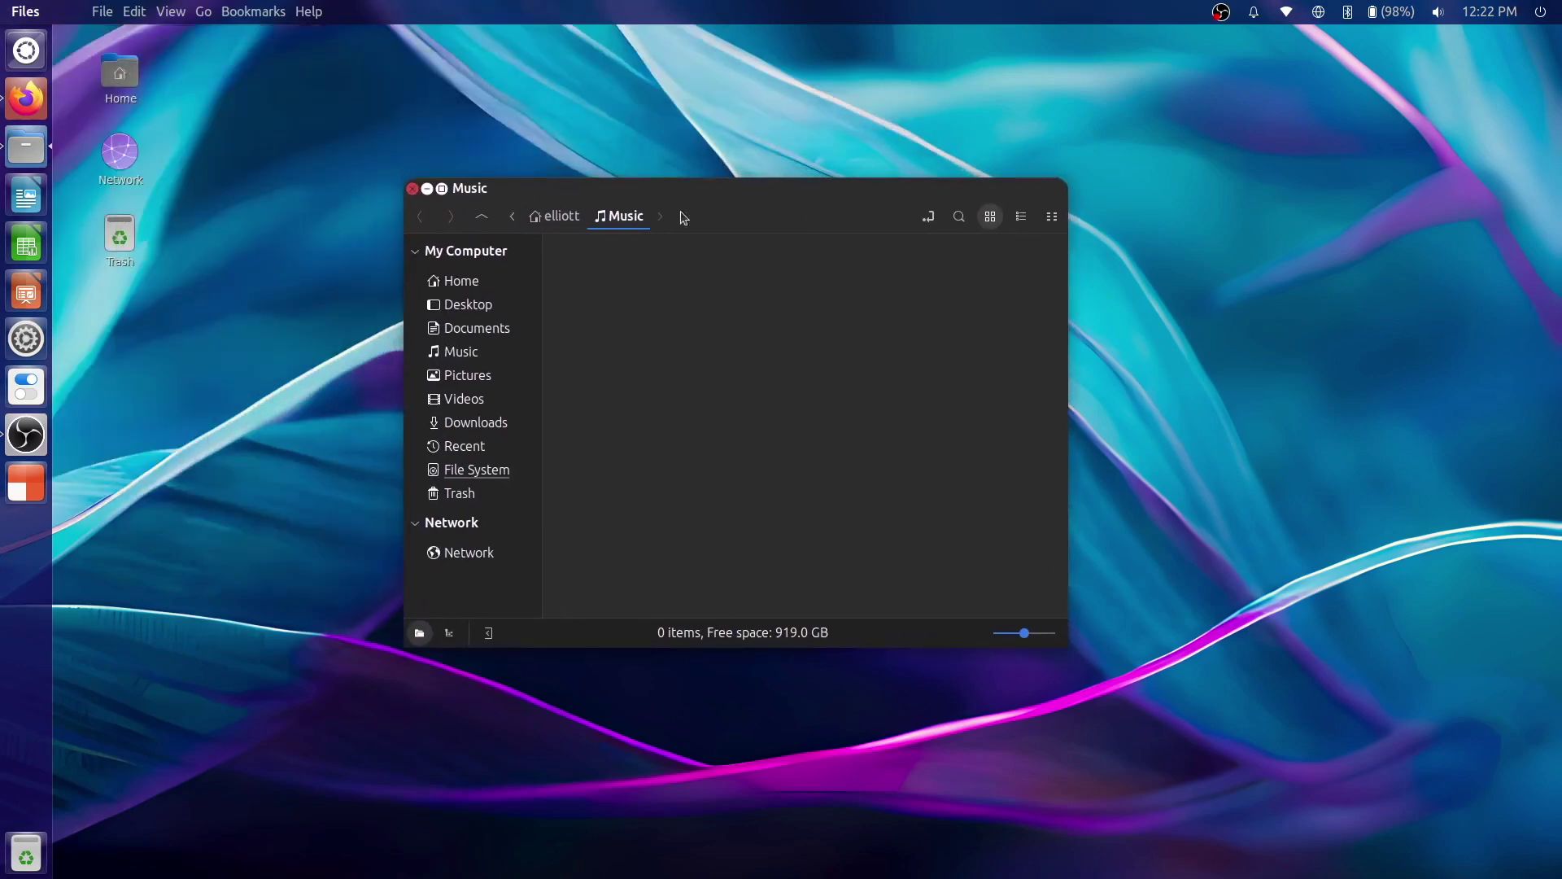
pyautogui.click(493, 285)
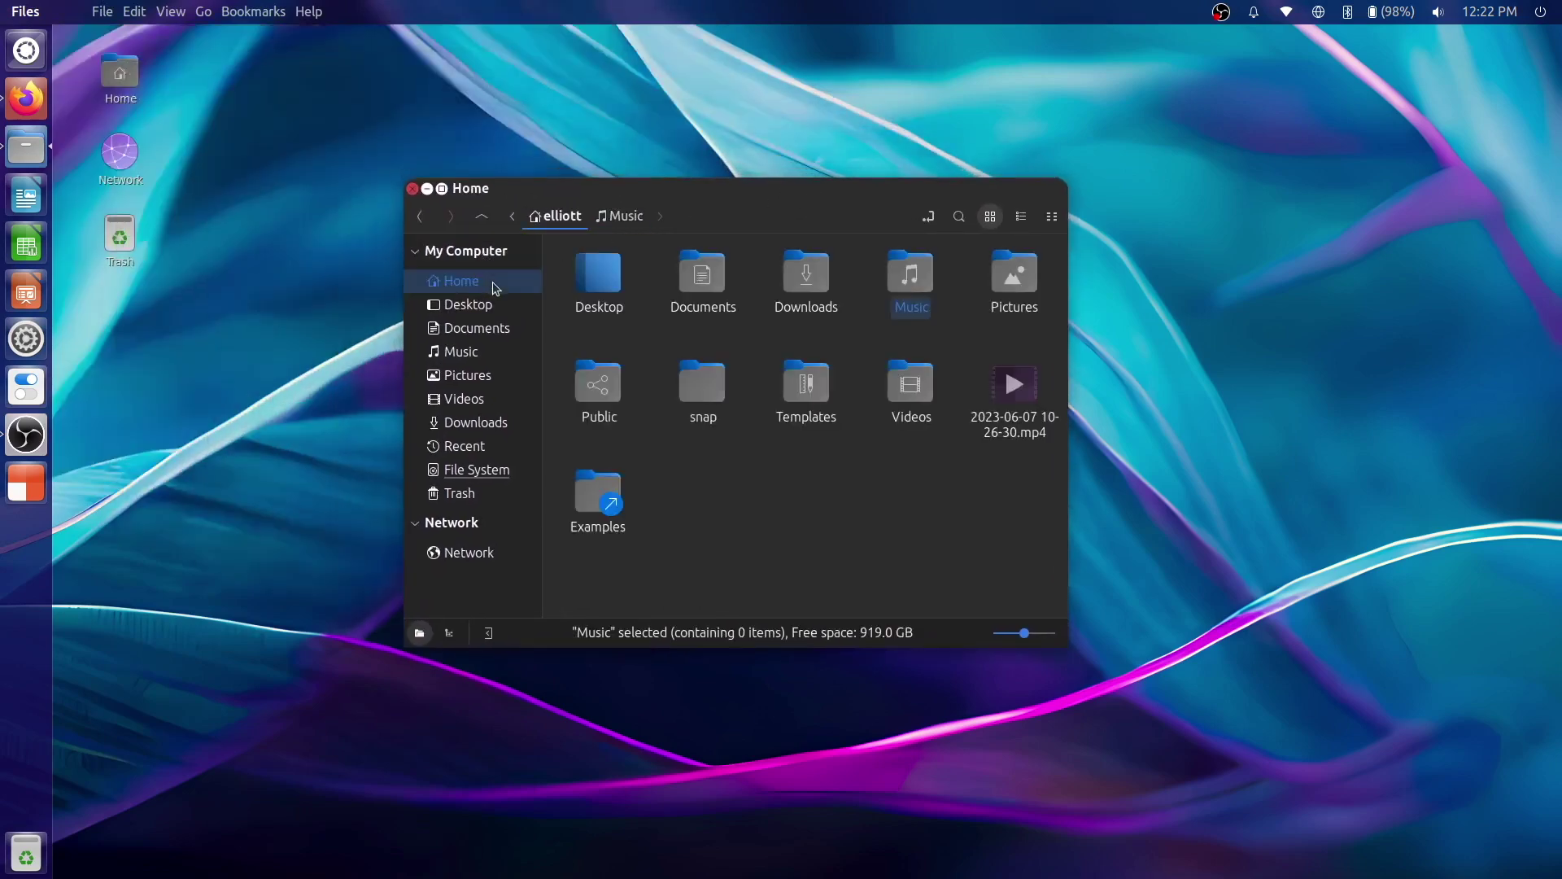
pyautogui.press('alt')
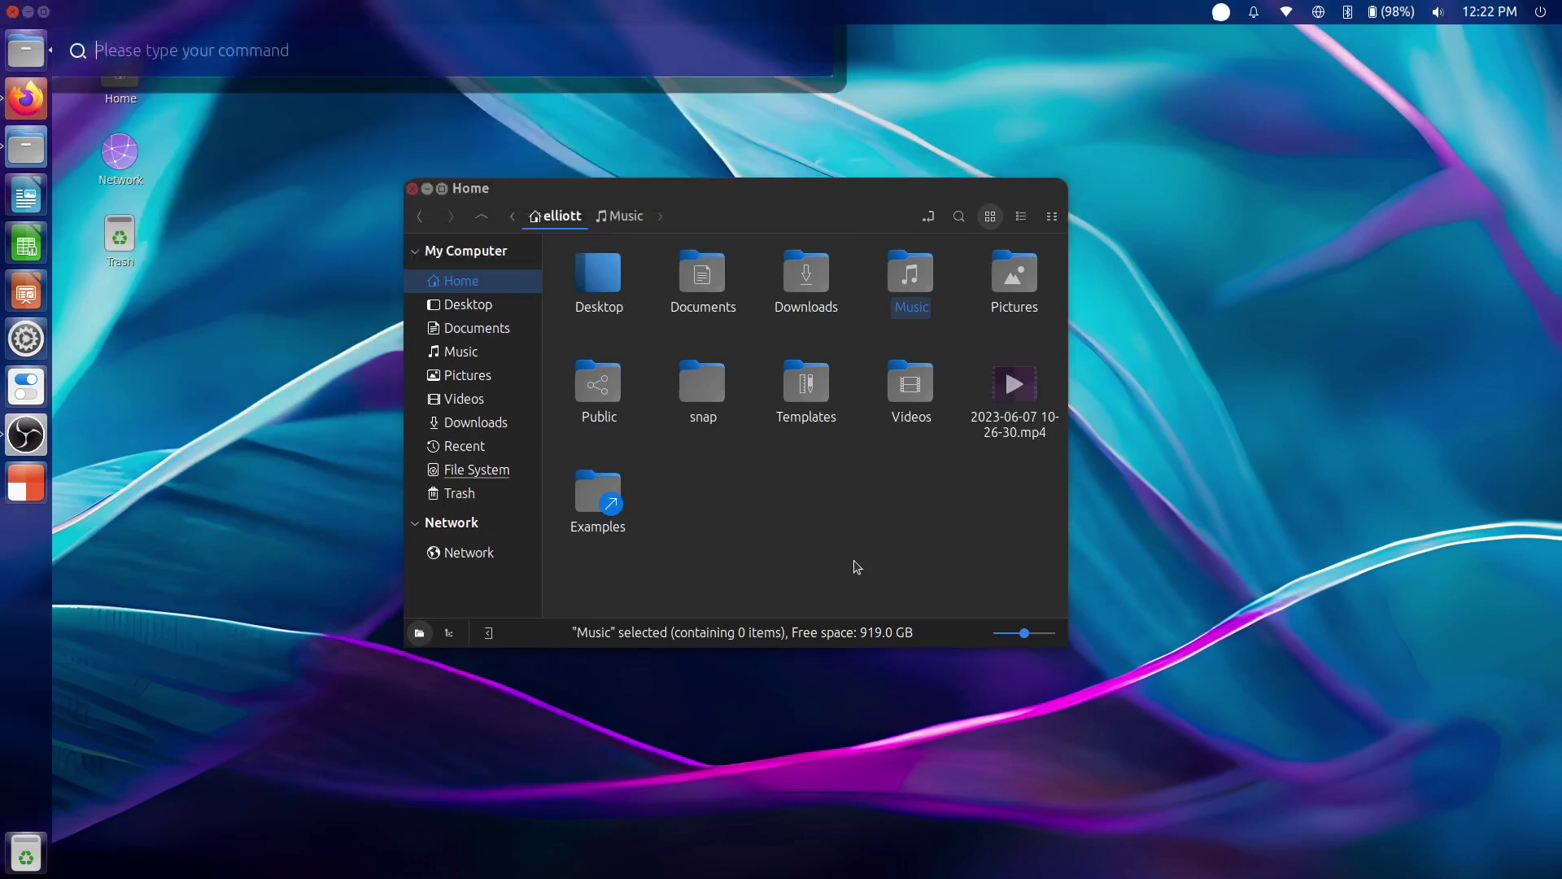
pyautogui.write('extra p')
pyautogui.press('Return')
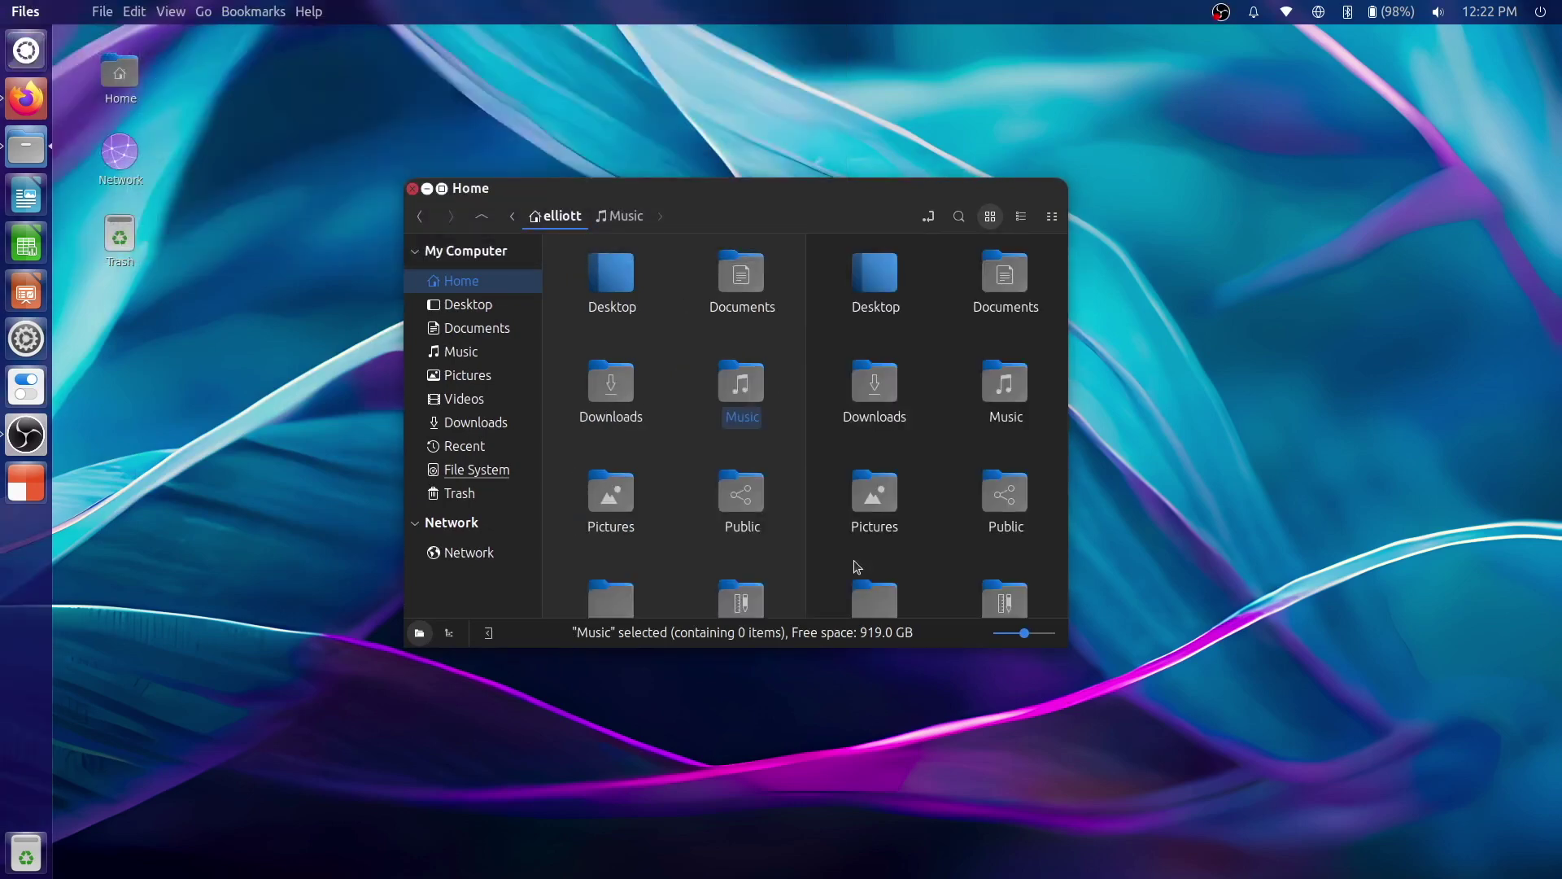
pyautogui.press('alt')
pyautogui.write('extra pane')
pyautogui.press('Return')
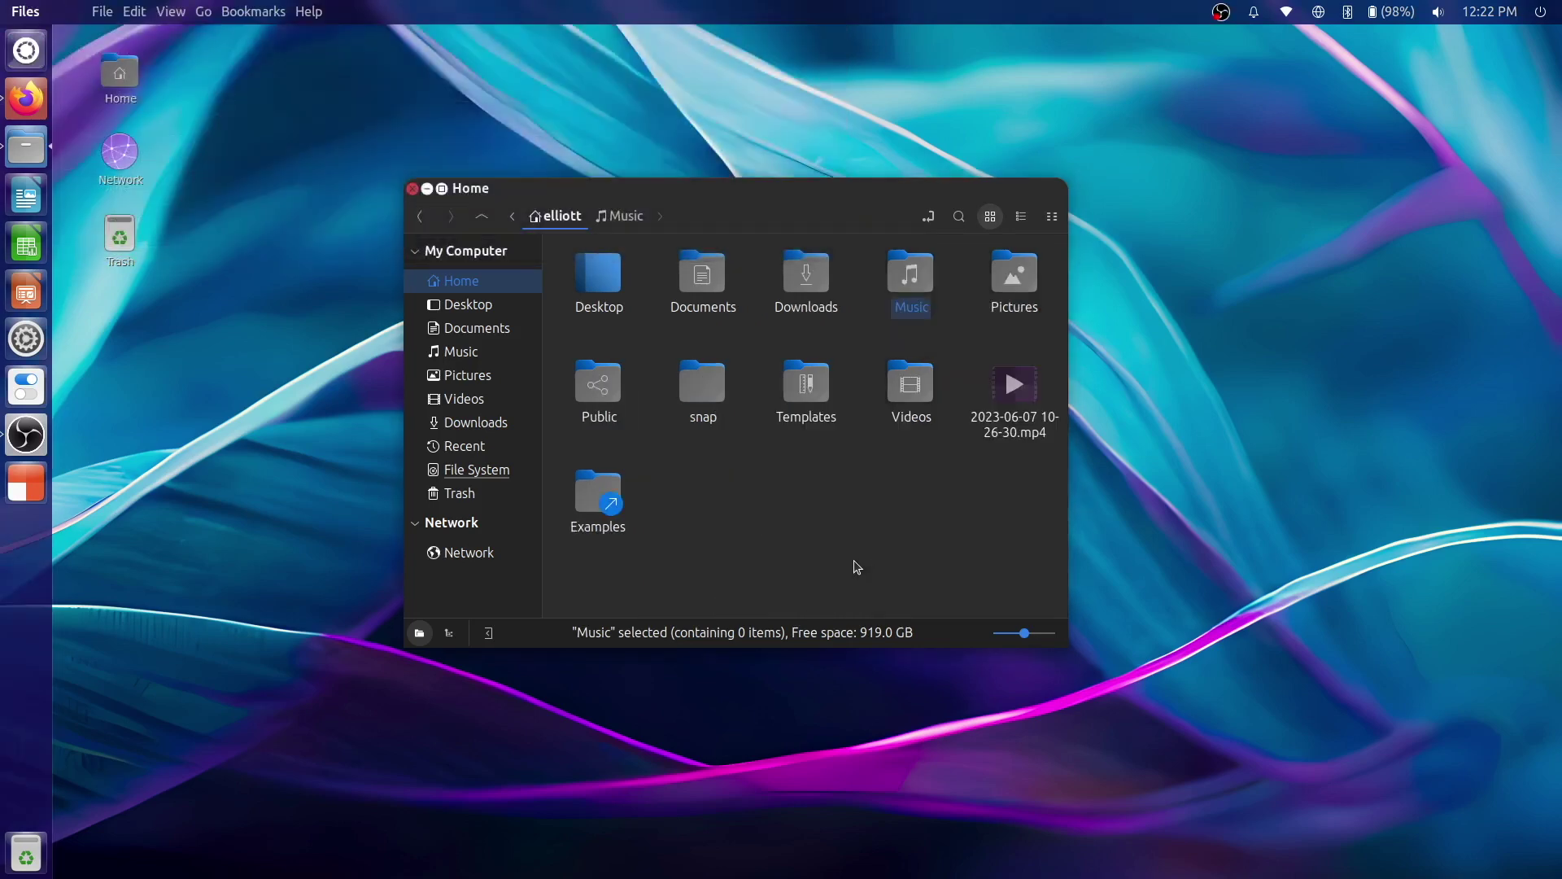
pyautogui.hotkey('alt', 'Tab')
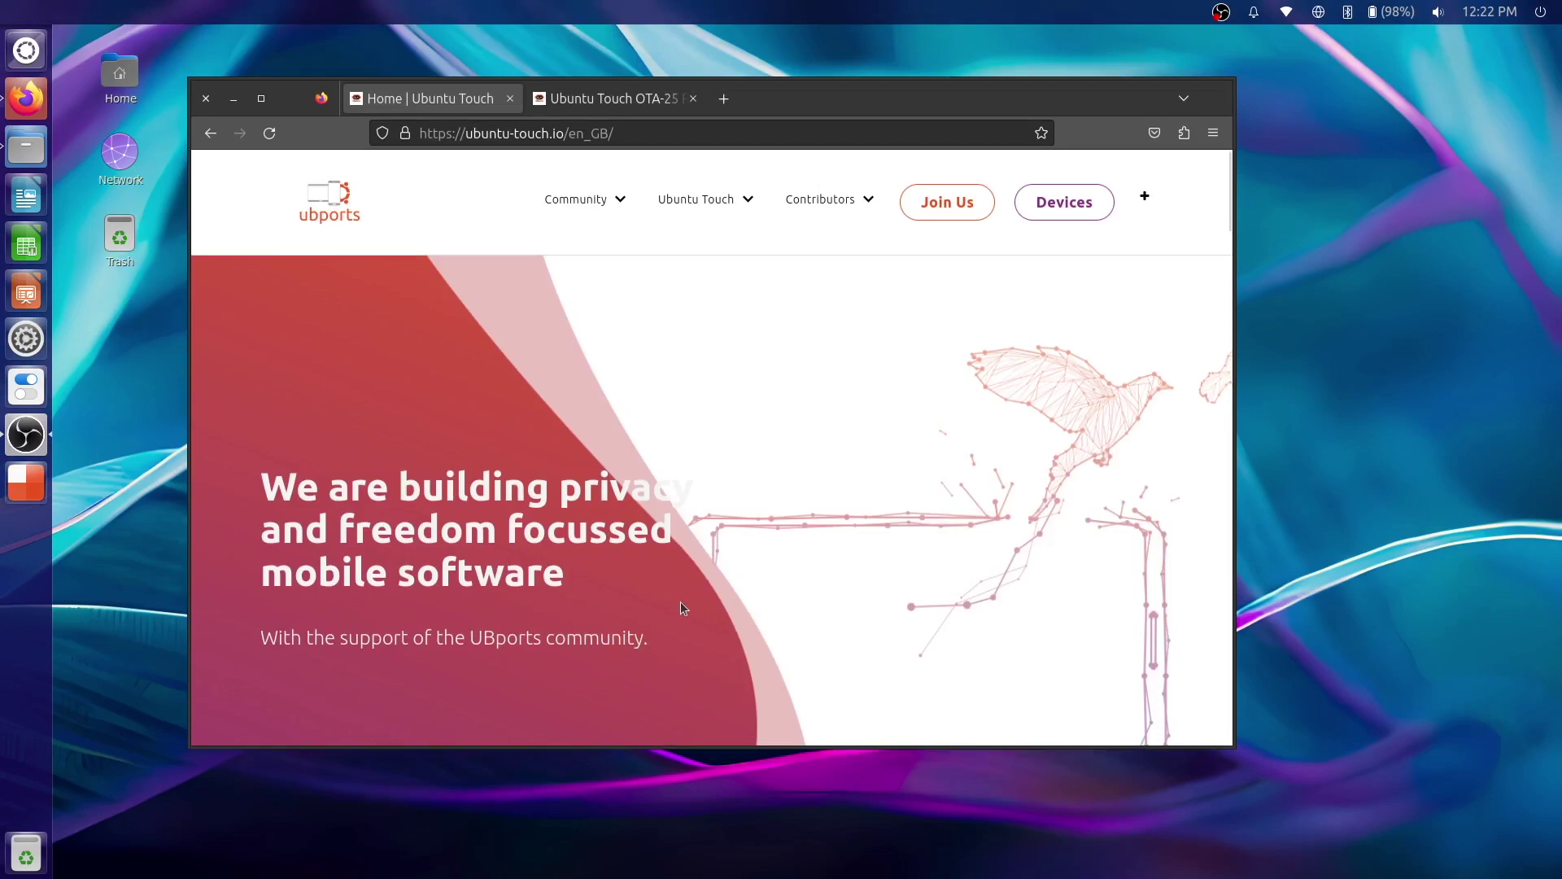
pyautogui.hotkey('ctrl', 'alt', 'Down')
pyautogui.hotkey('ctrl', 'alt', 'Up')
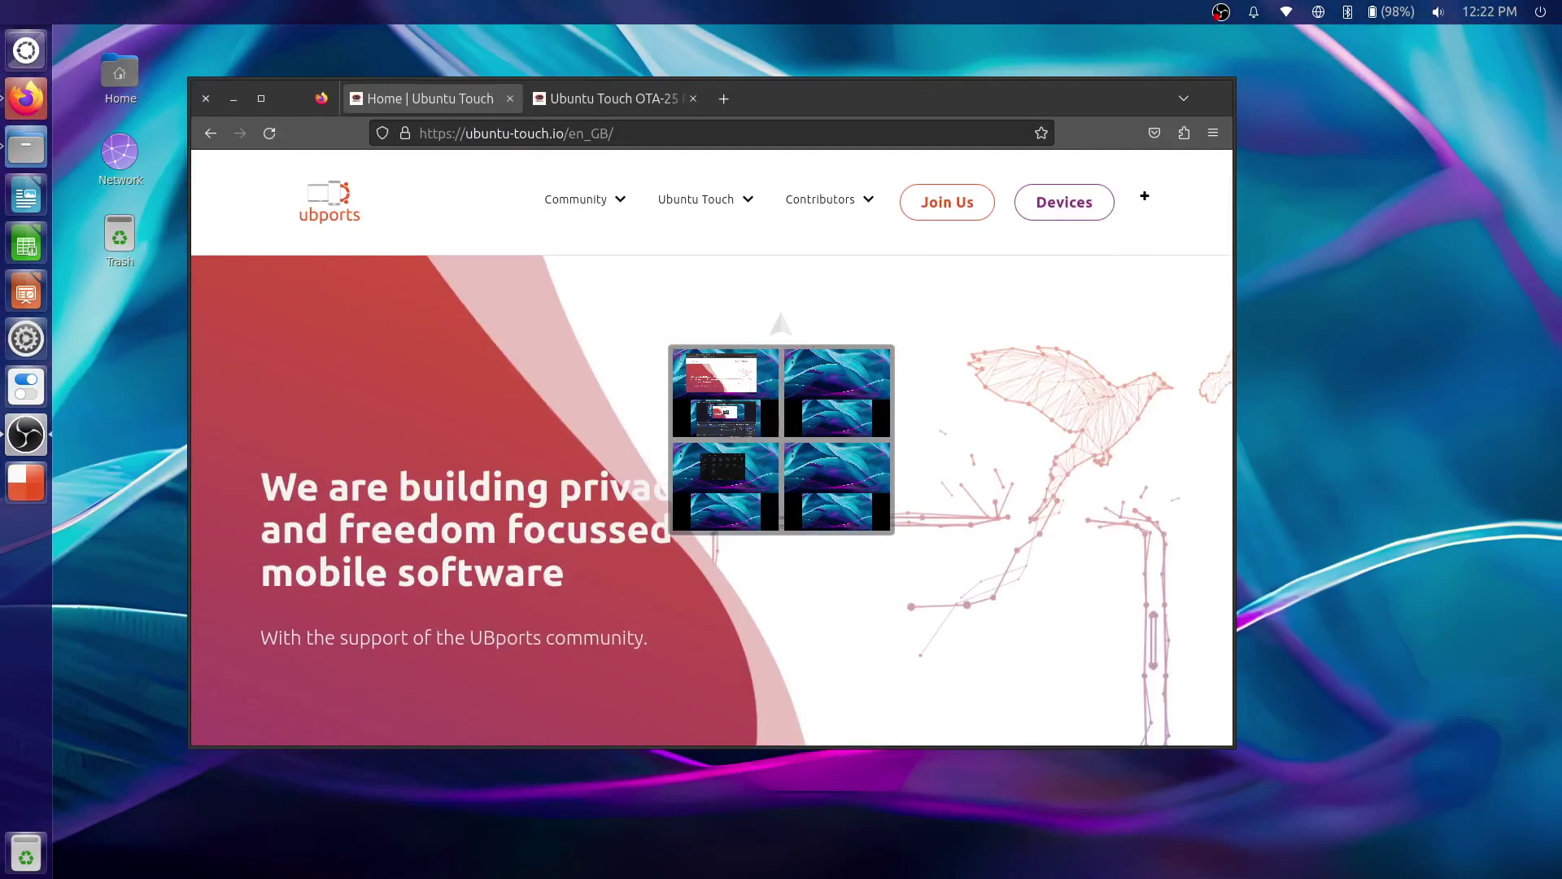
pyautogui.hotkey('ctrl', 'alt', 'Down')
pyautogui.press('super+s')
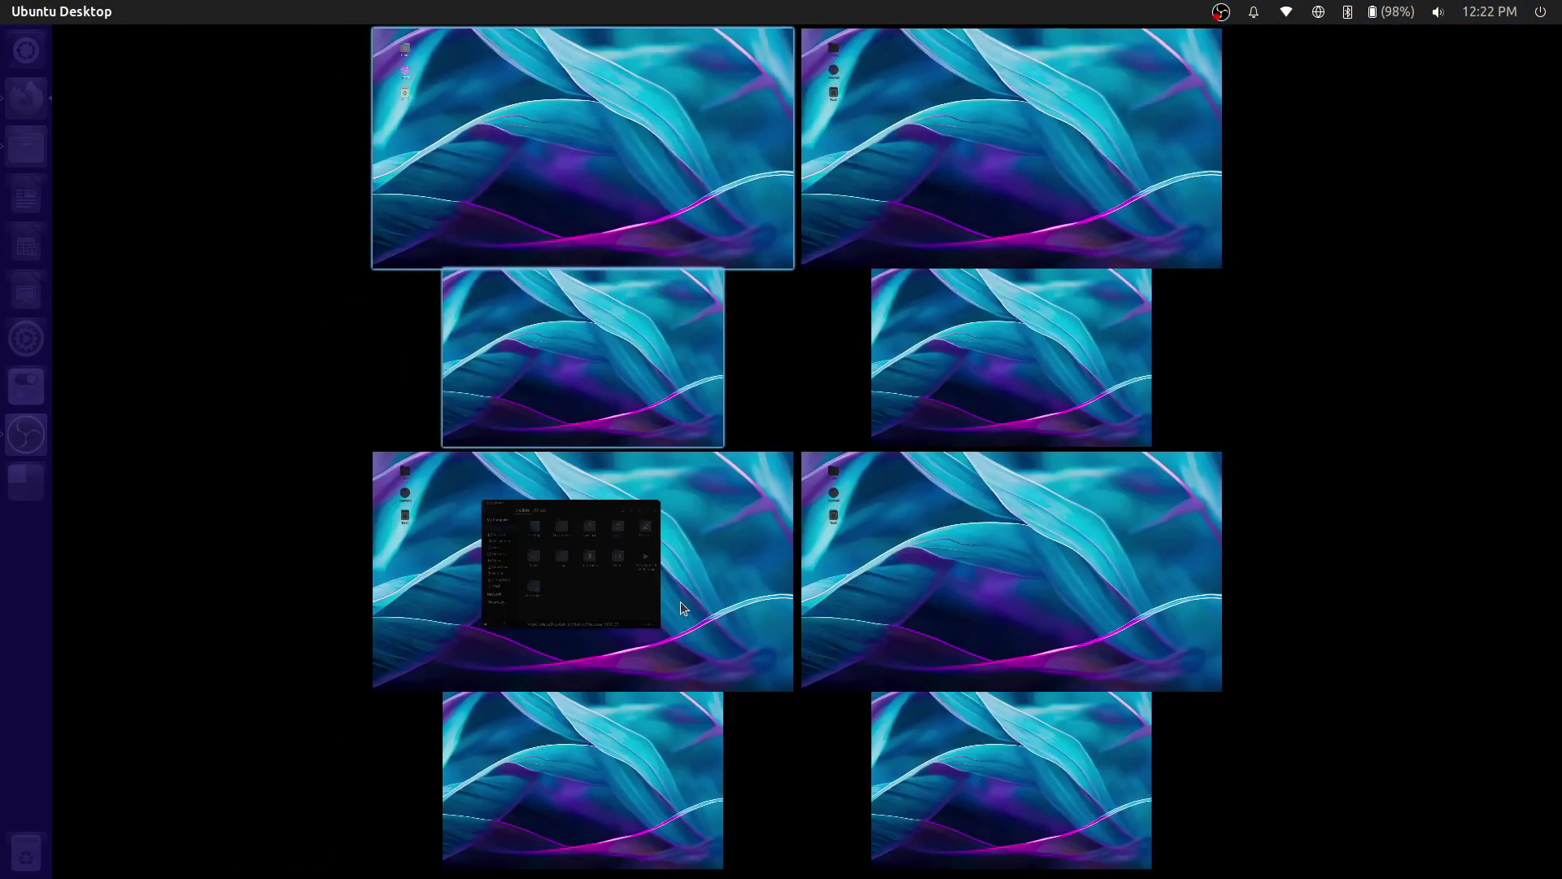
pyautogui.press('super+s')
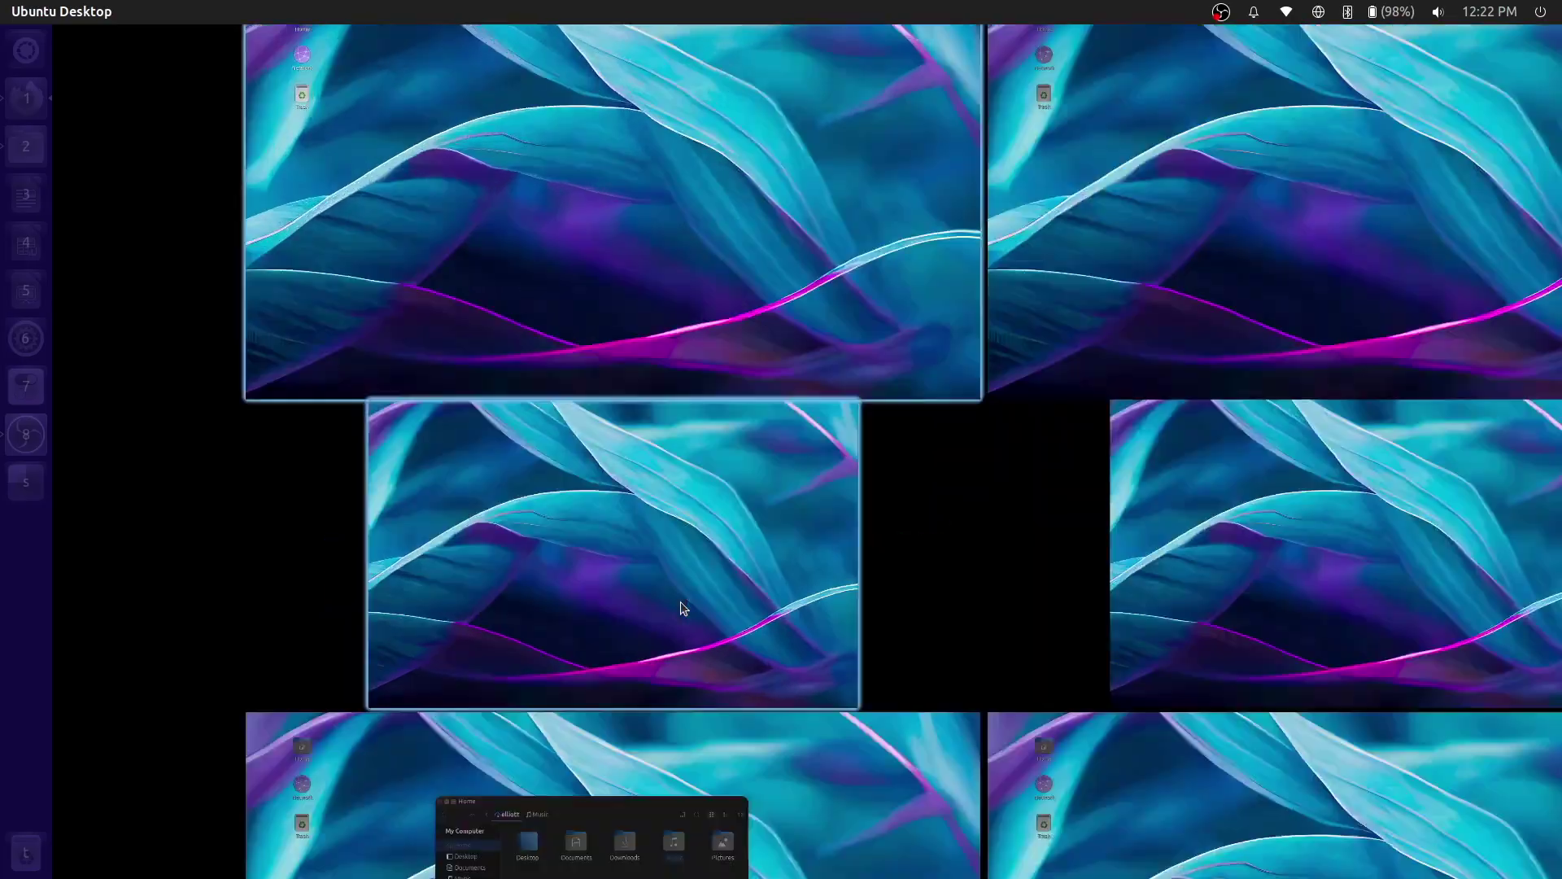
pyautogui.click(38, 100)
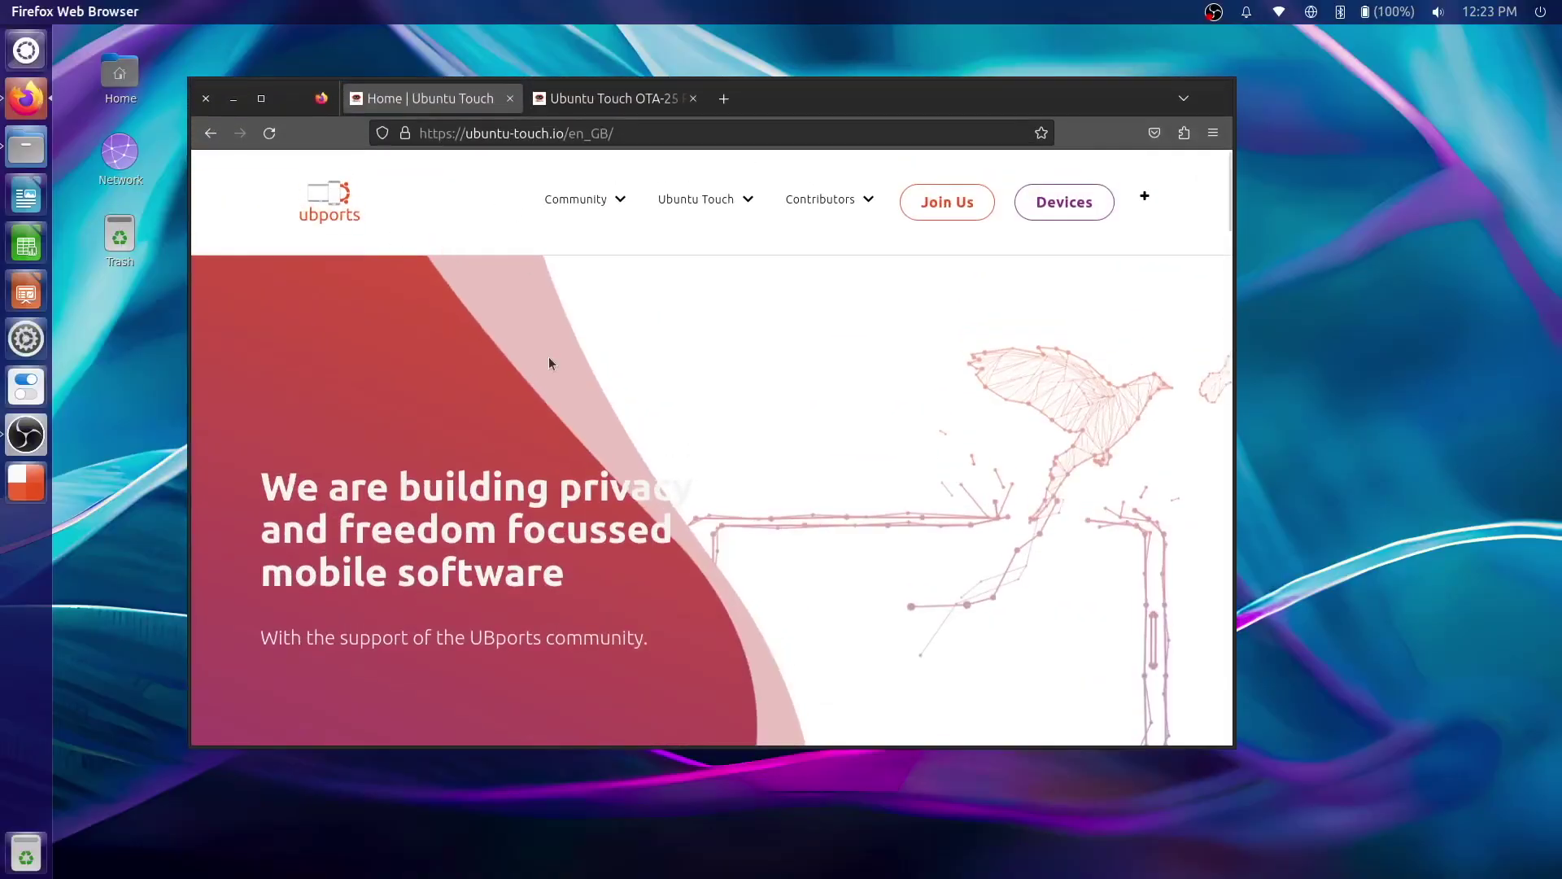
# Step: Scroll the UBports page, then view the Ubuntu Touch OTA-25 Release post in its tab
pyautogui.scroll(-10, 549, 362)
pyautogui.scroll(-15, 549, 362)
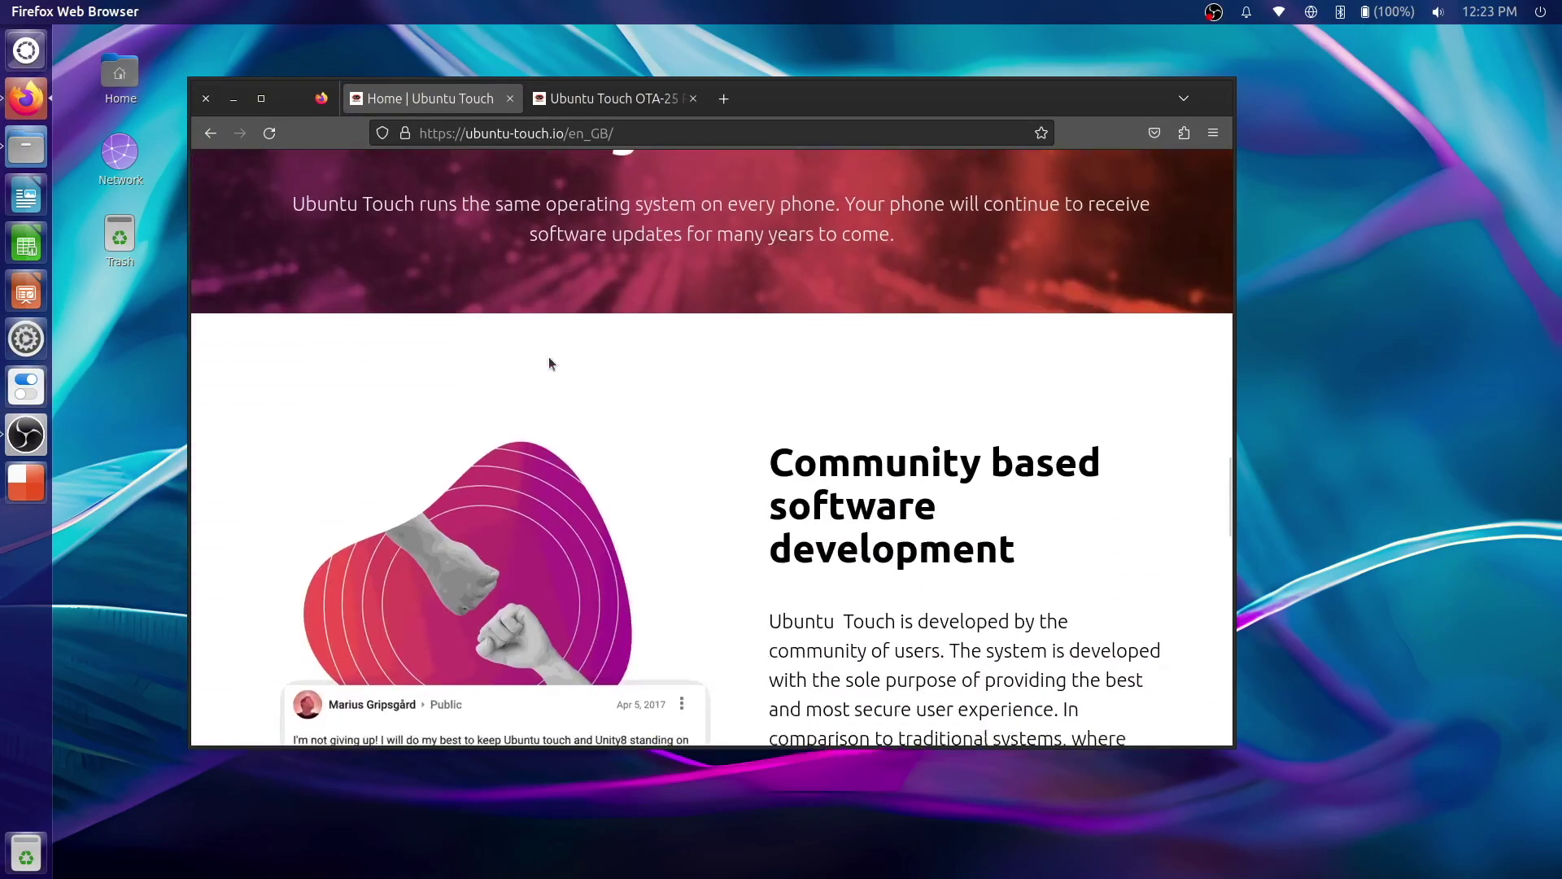
pyautogui.scroll(-7, 548, 356)
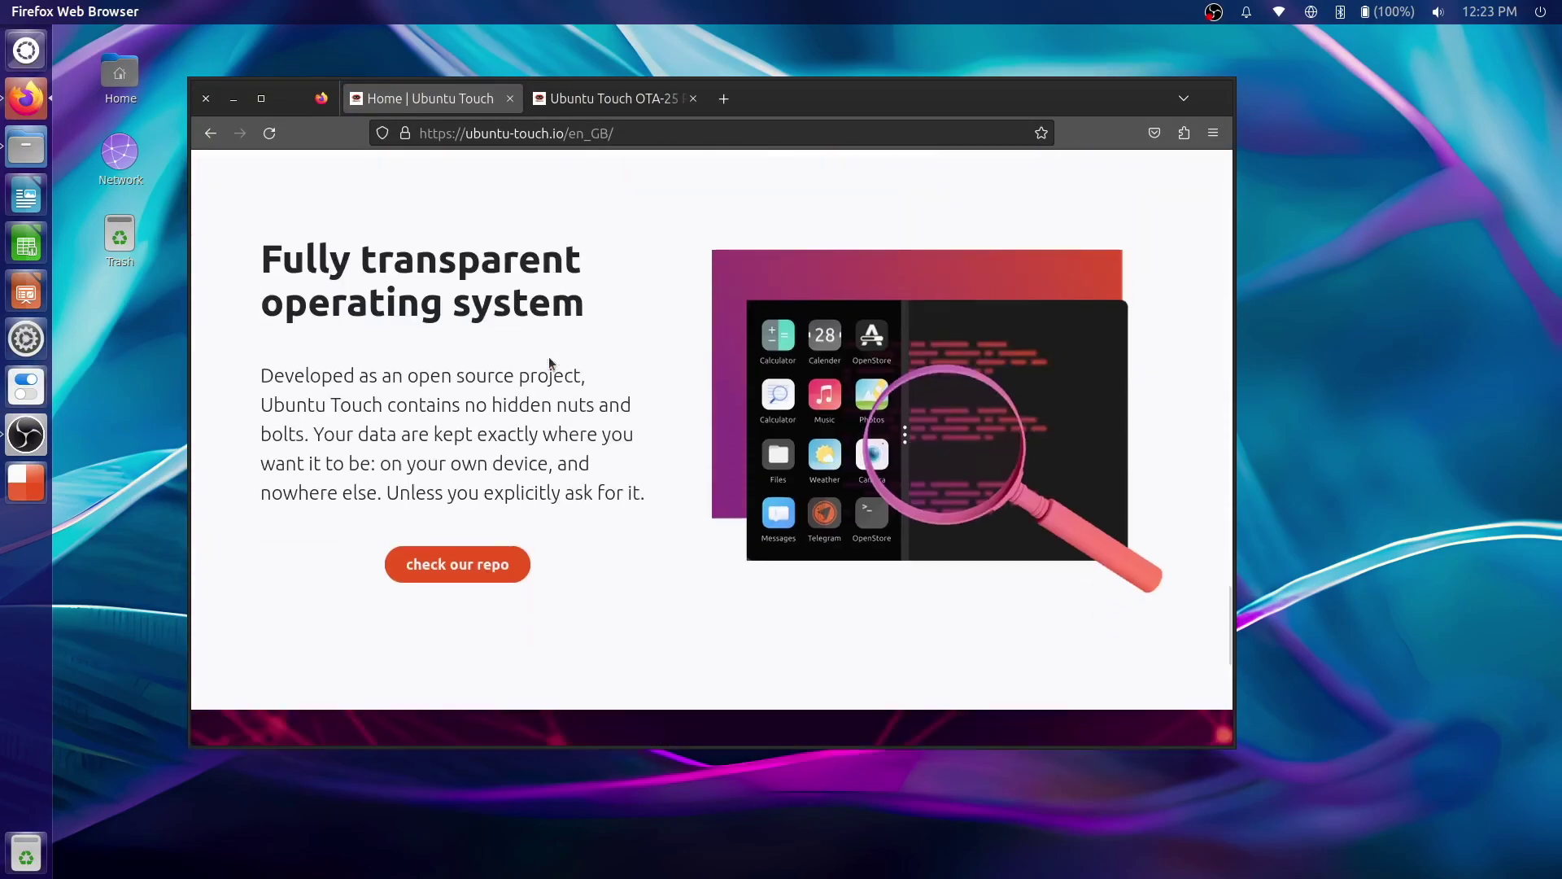
pyautogui.click(603, 100)
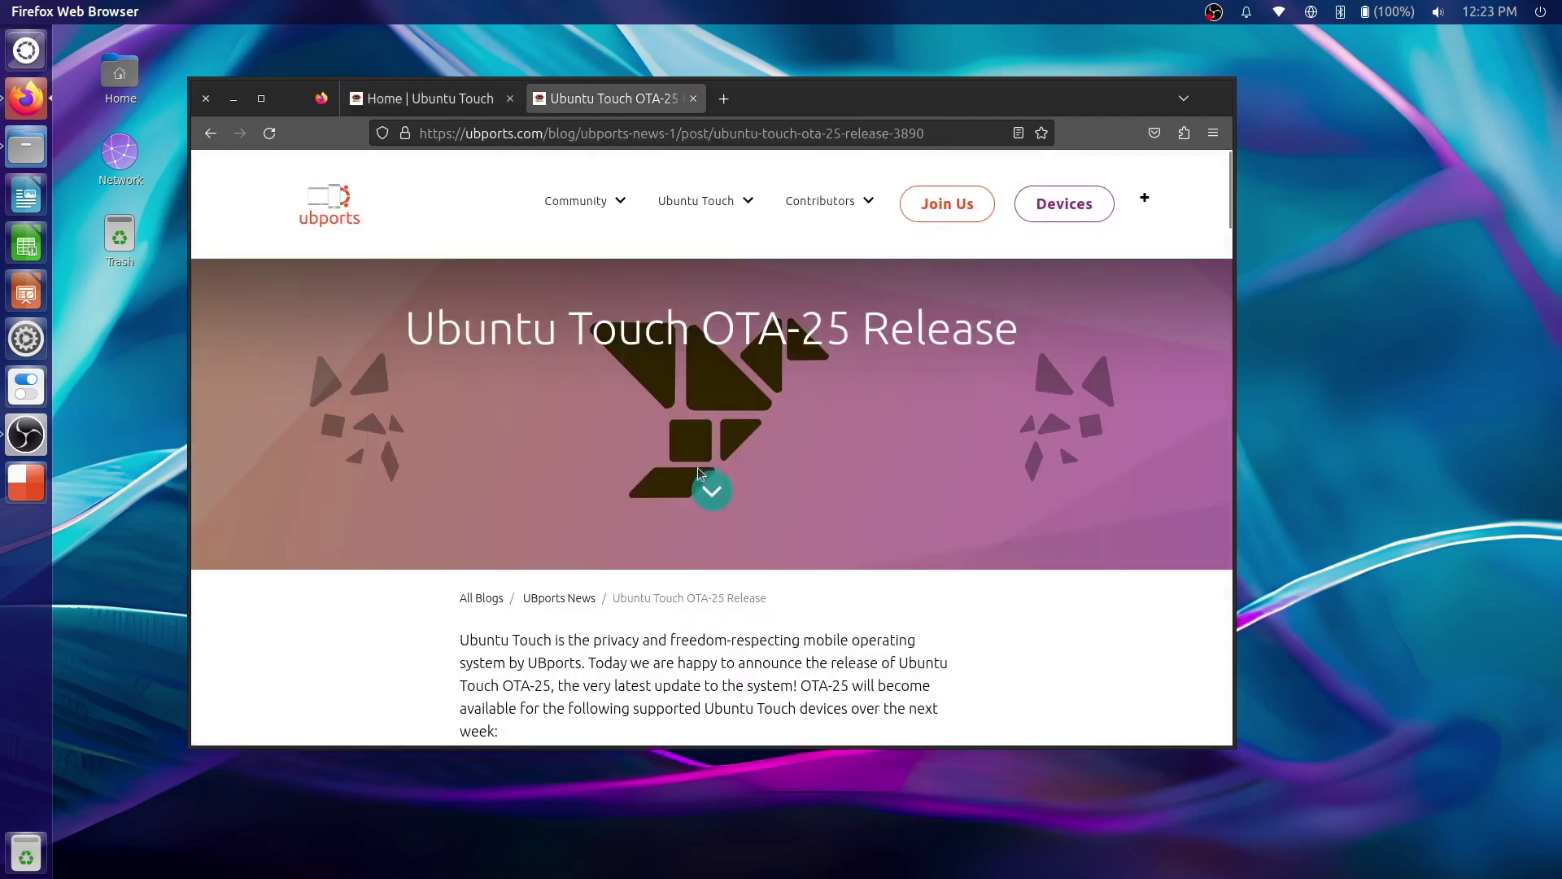
pyautogui.click(697, 467)
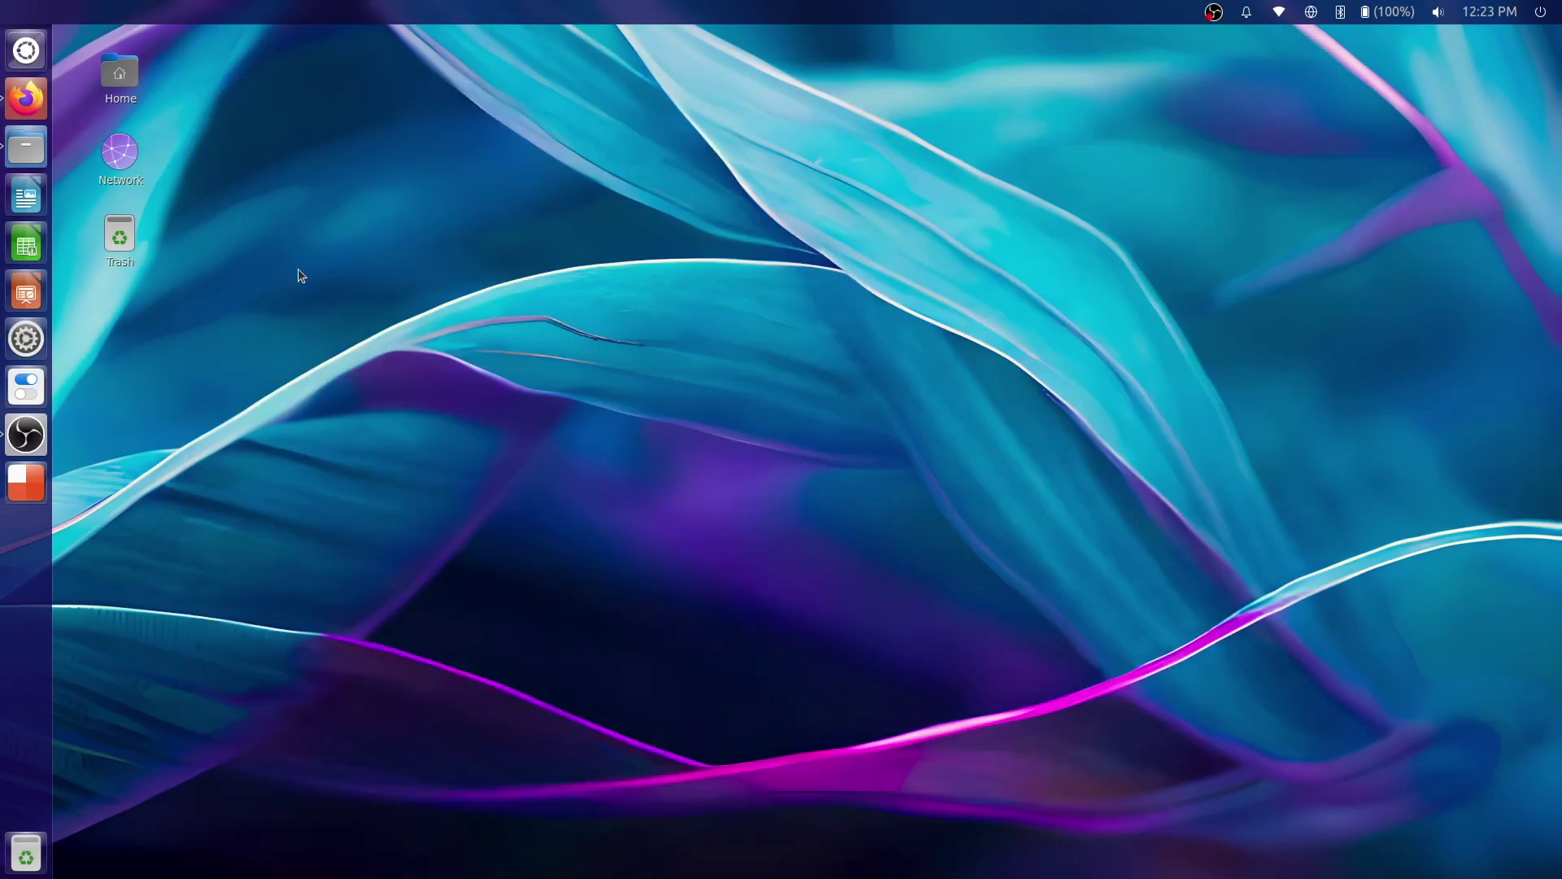
pyautogui.rightClick(298, 269)
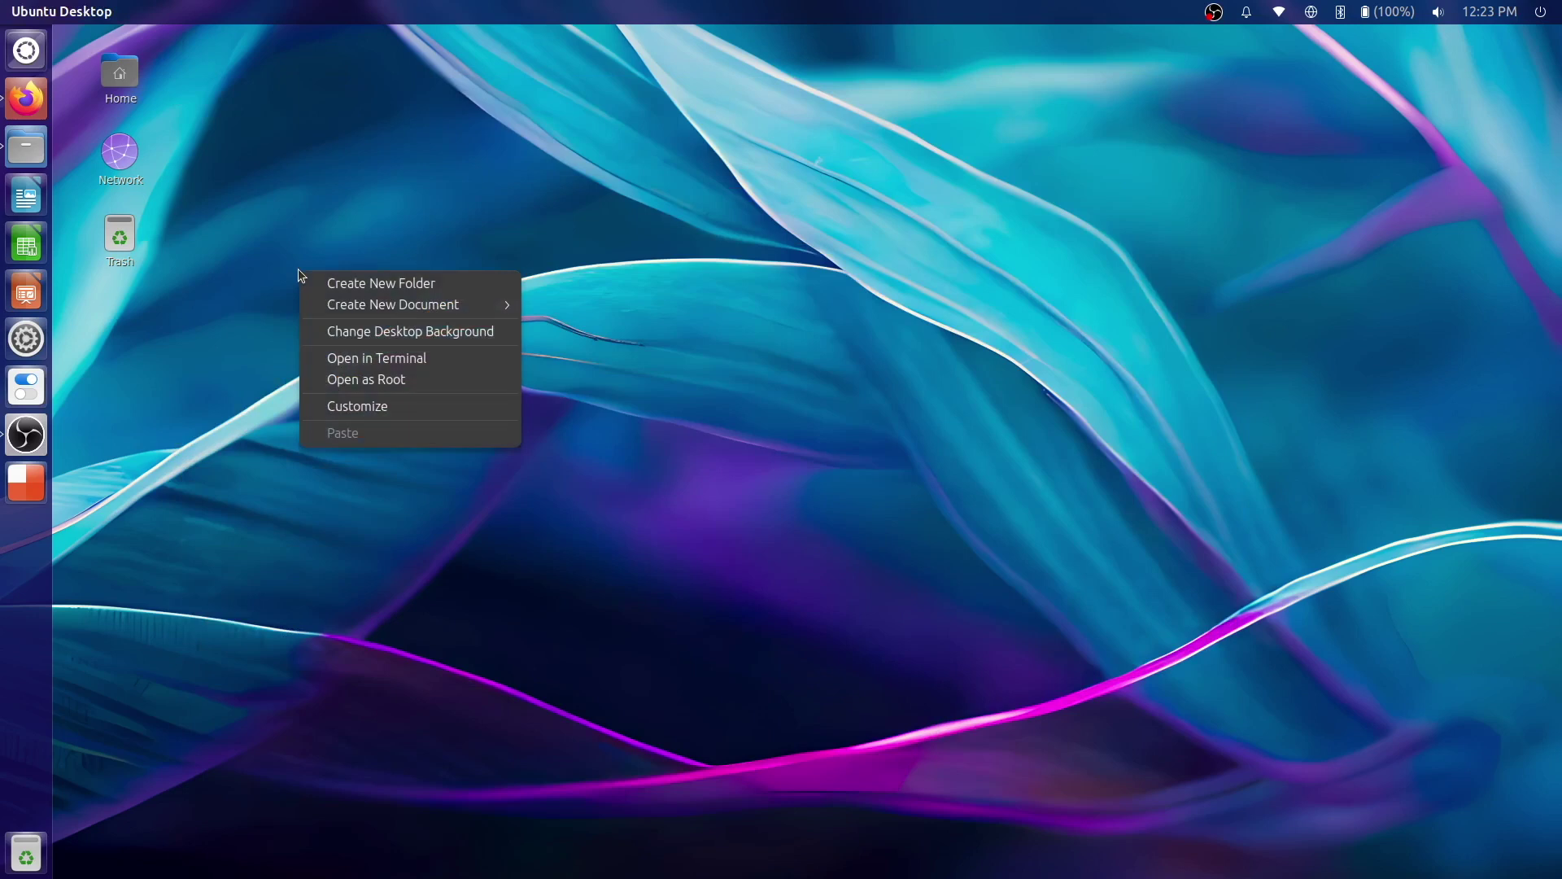
pyautogui.click(442, 244)
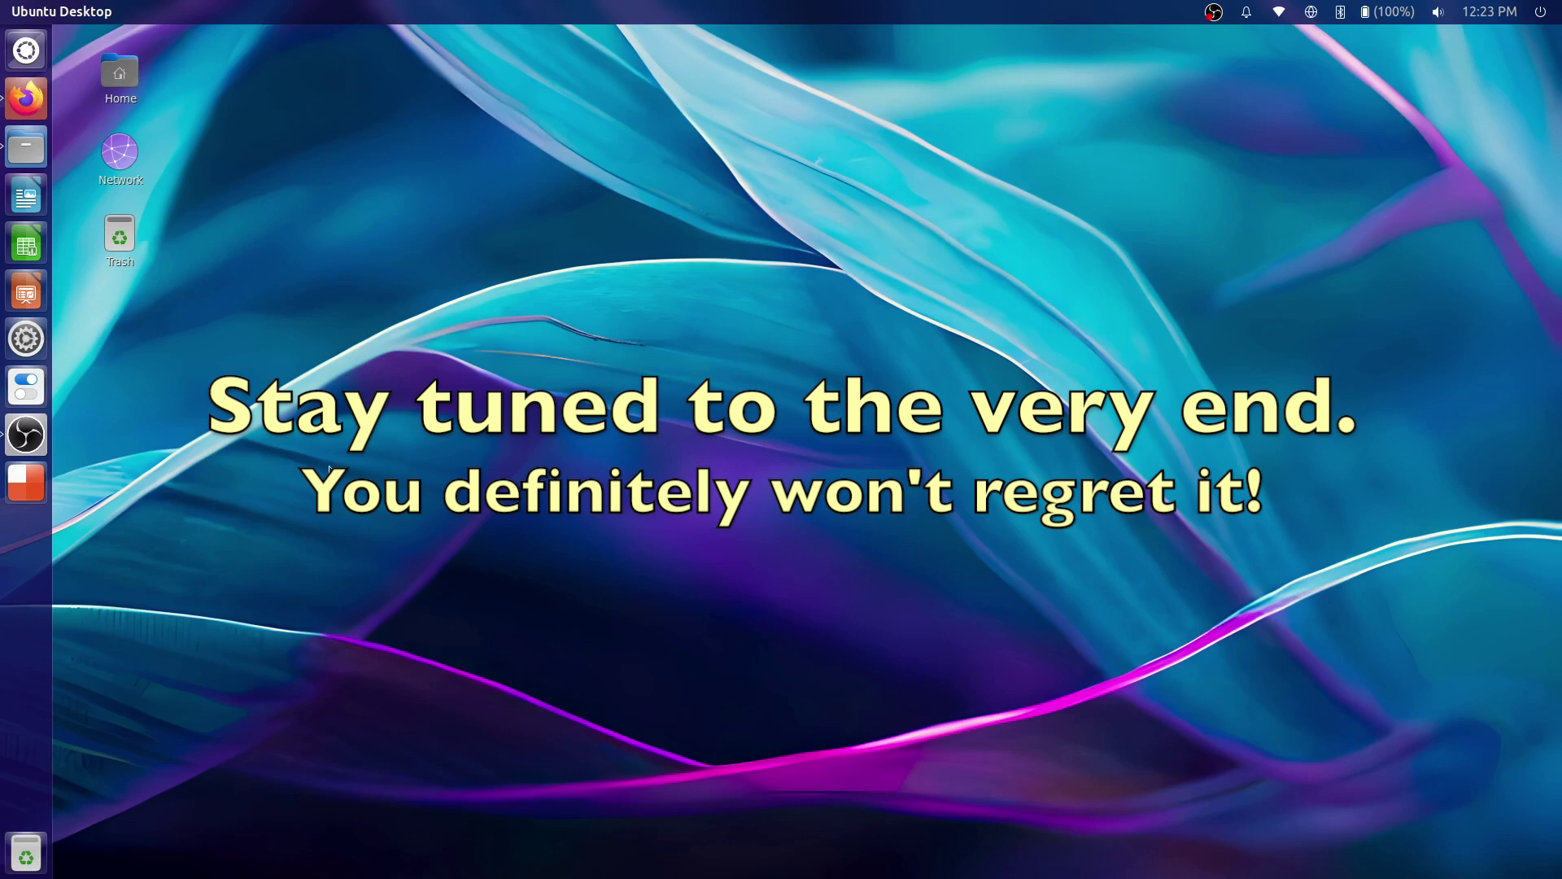
pyautogui.press('super')
pyautogui.hotkey('alt', 'Tab')
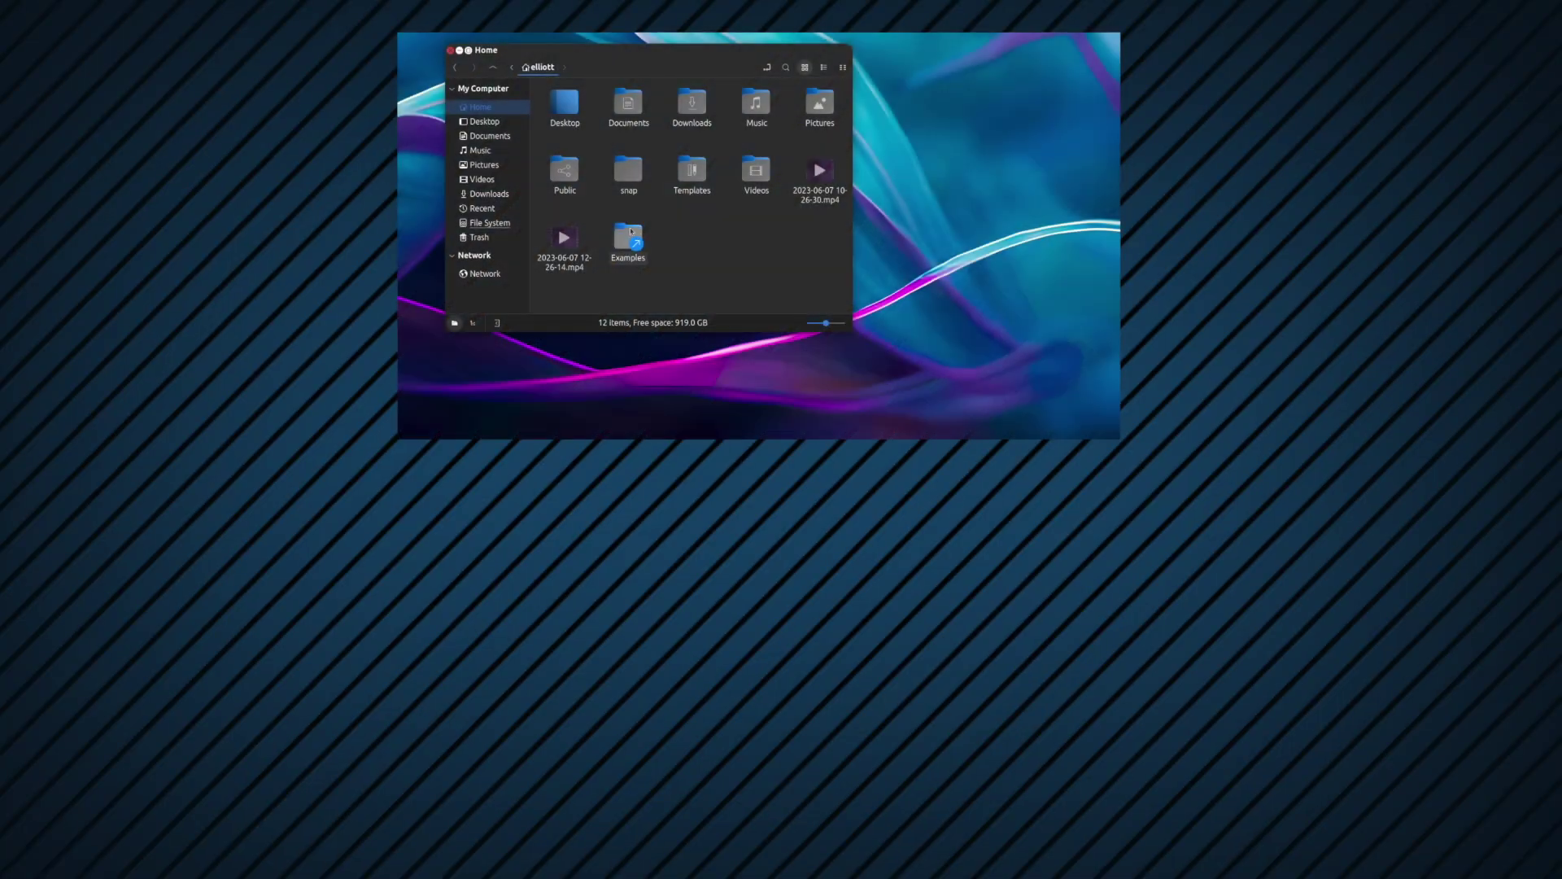
# Step: Open Examples › Ubuntu_Free_Culture_Showcase and play the Selfie del futuro .ogv video in VLC
pyautogui.doubleClick(630, 236)
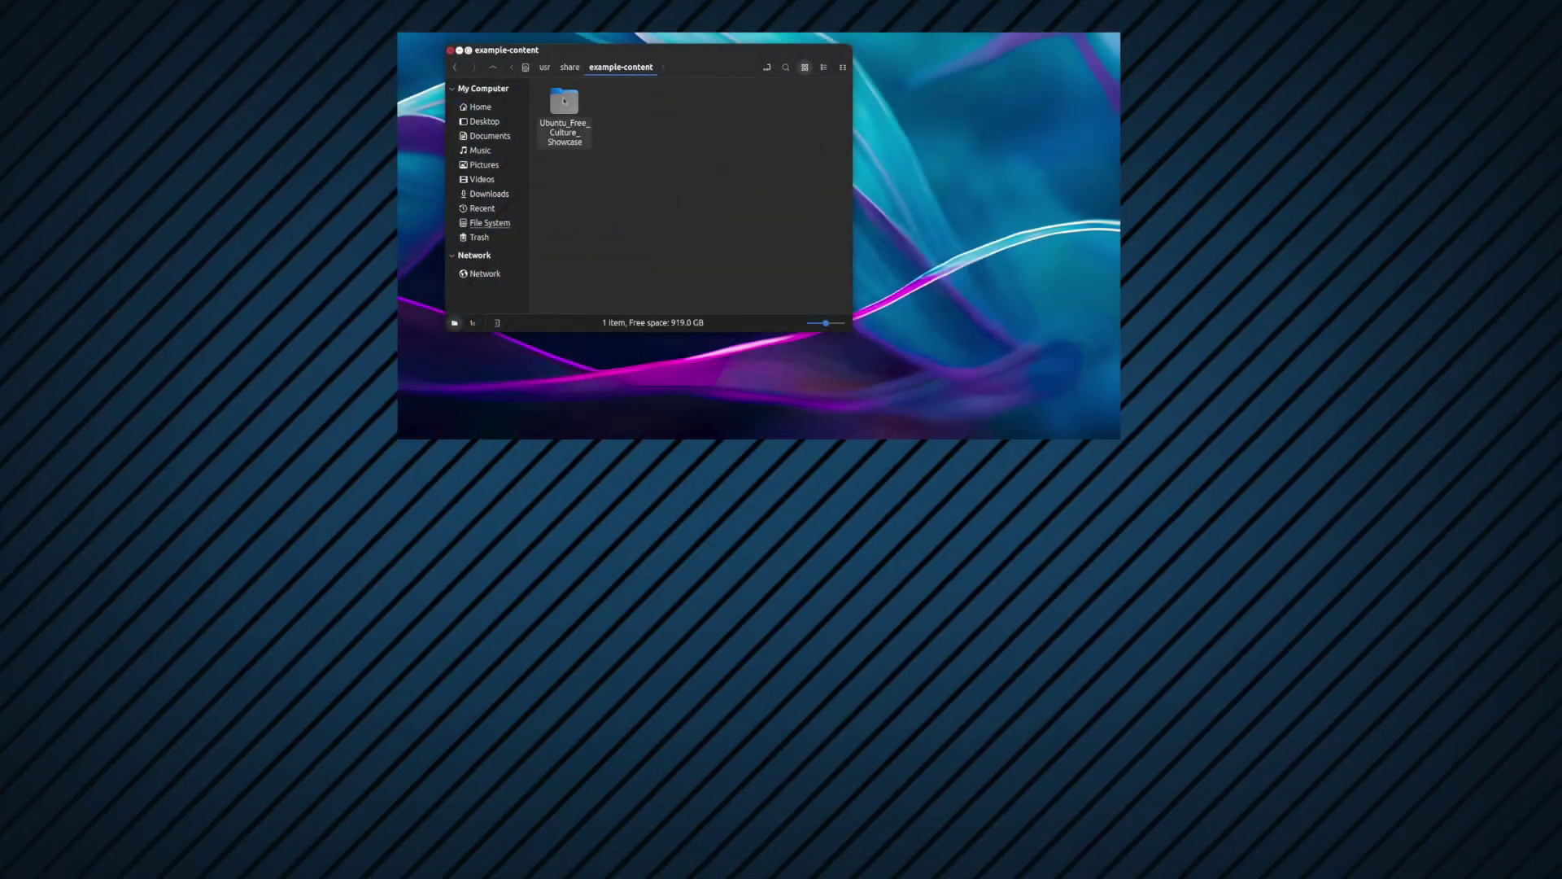
pyautogui.doubleClick(564, 100)
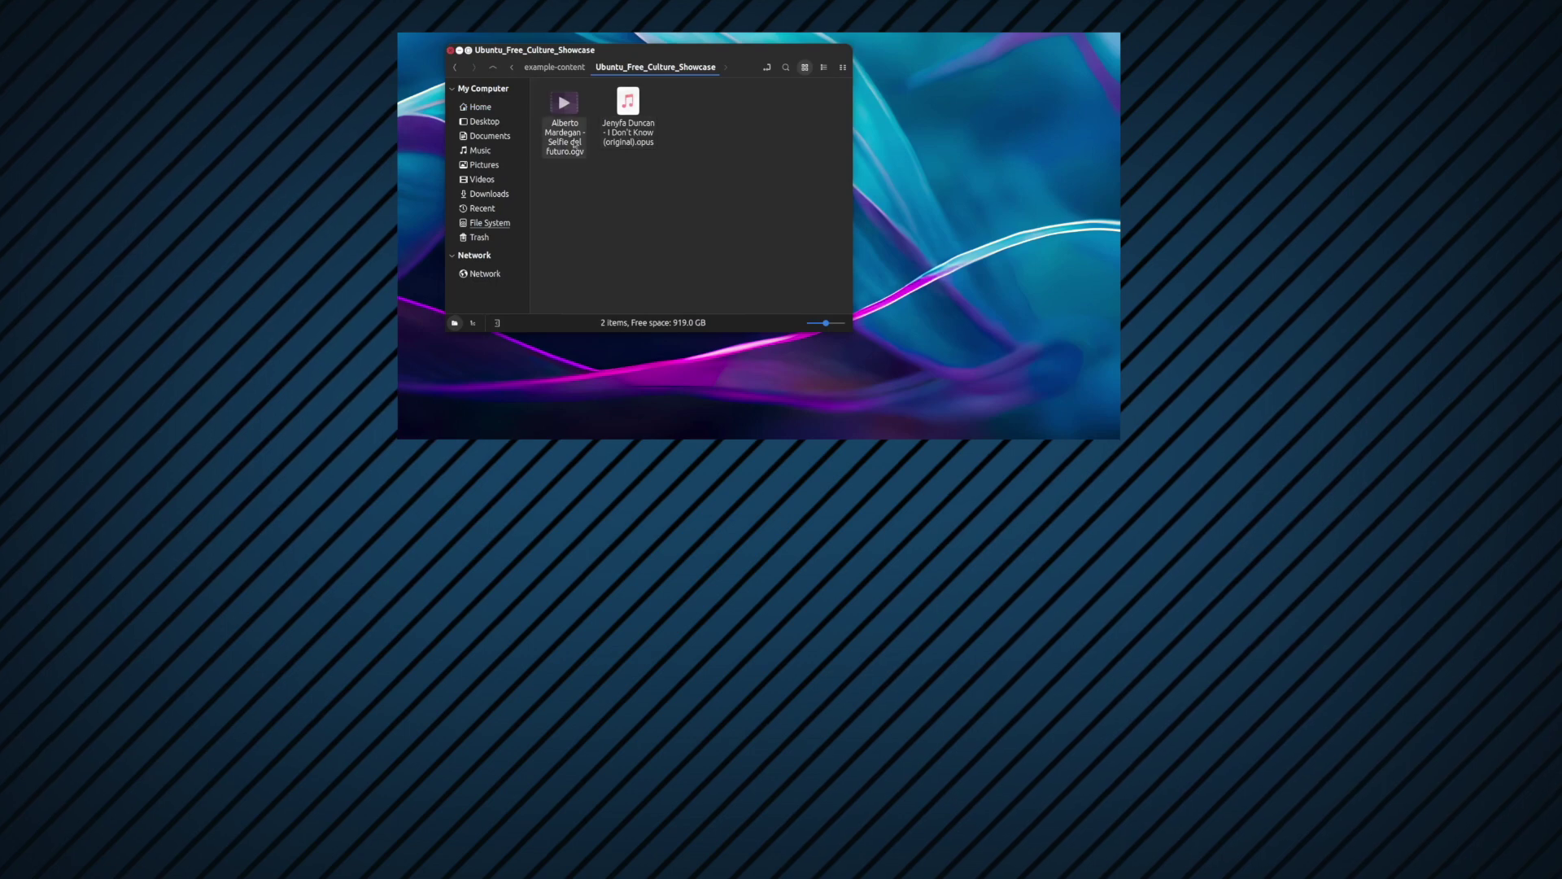
pyautogui.doubleClick(562, 134)
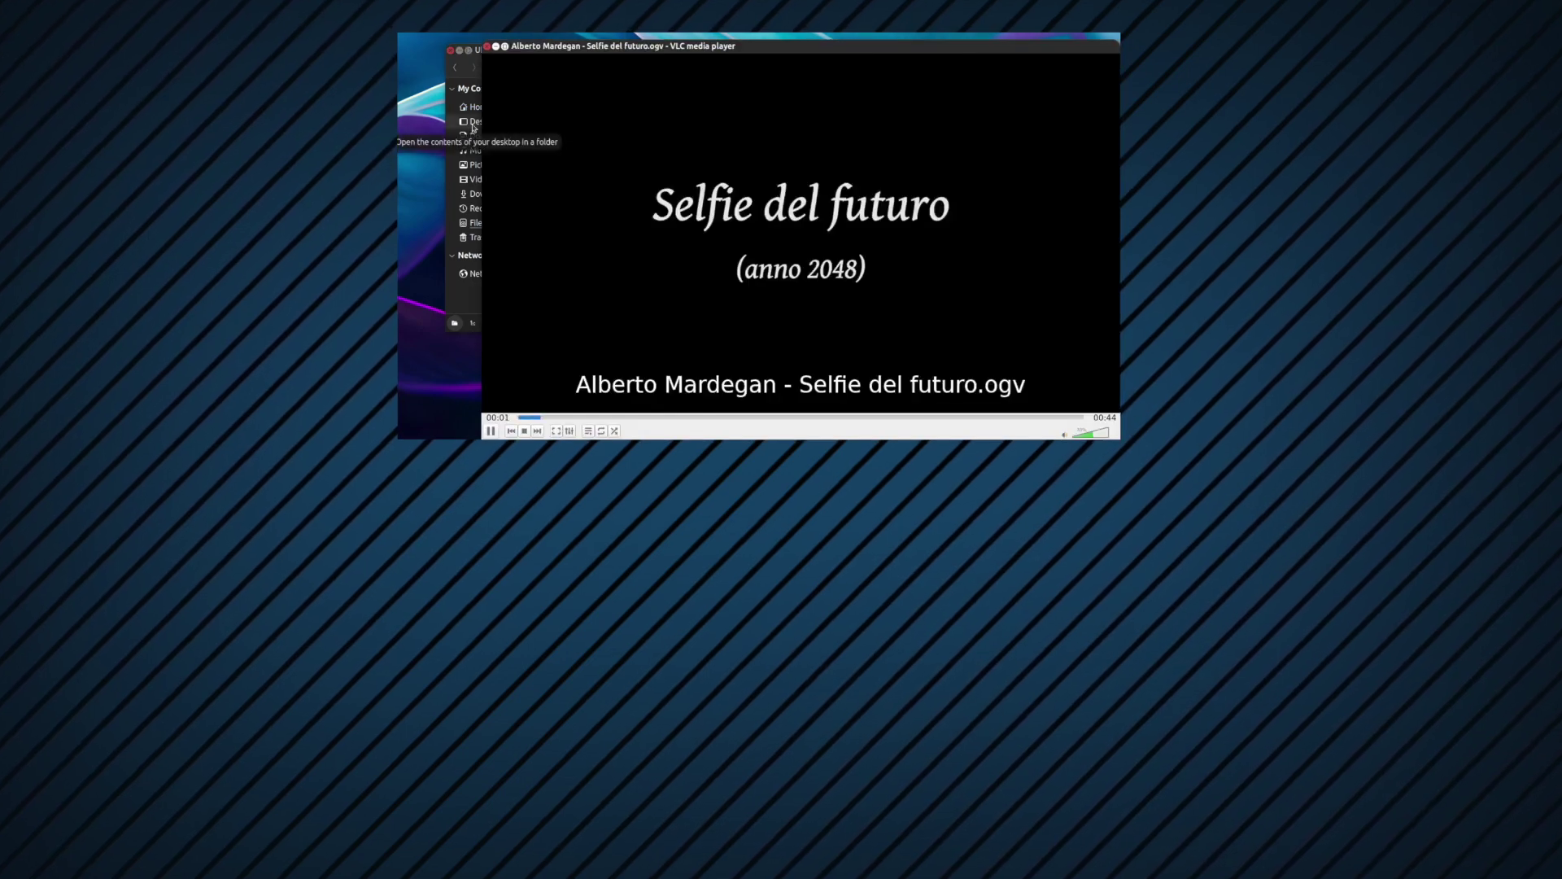